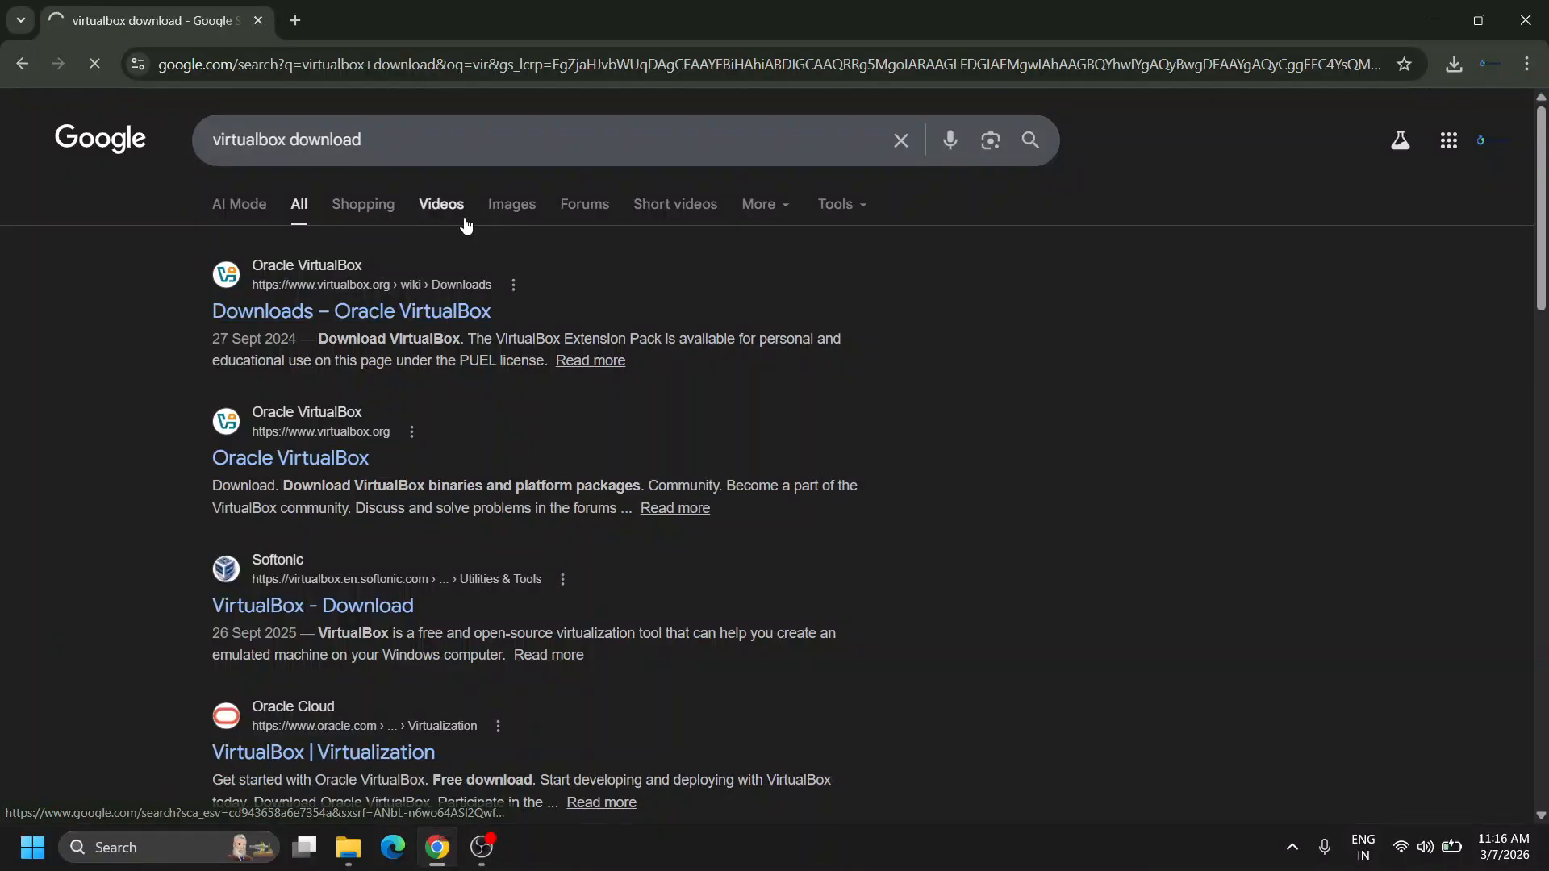
Download the VirtualBox 7.2.6 Windows hosts package and watch it reach 84.1 of 169 MB.
{"action": "scroll", "coordinate": [697, 314], "scroll_direction": "down", "scroll_amount": 1}
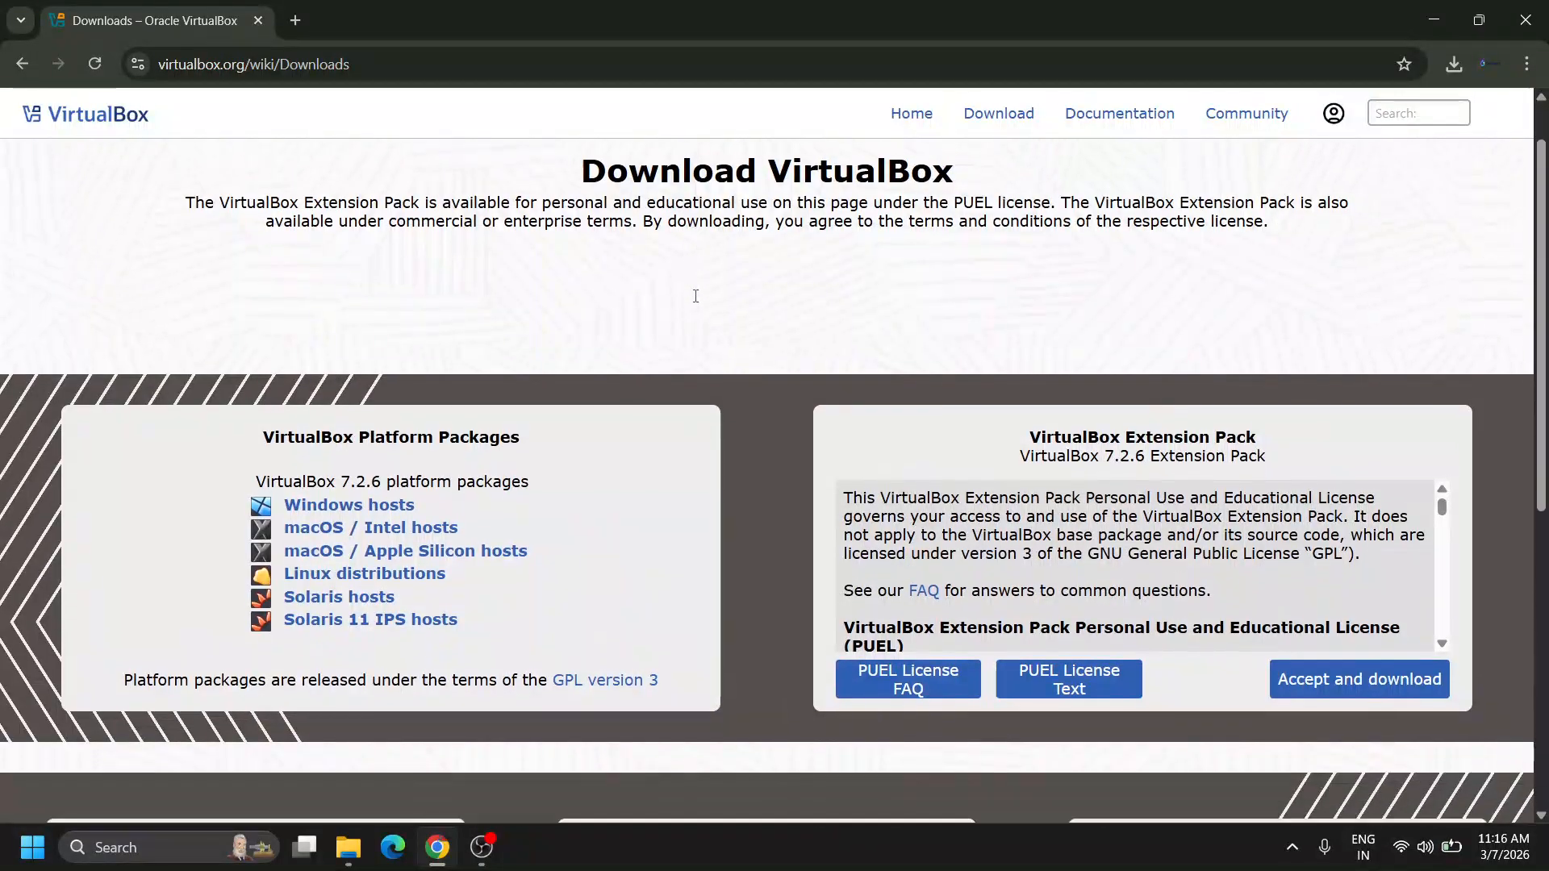
{"action": "scroll", "coordinate": [759, 358], "scroll_direction": "up", "scroll_amount": 1}
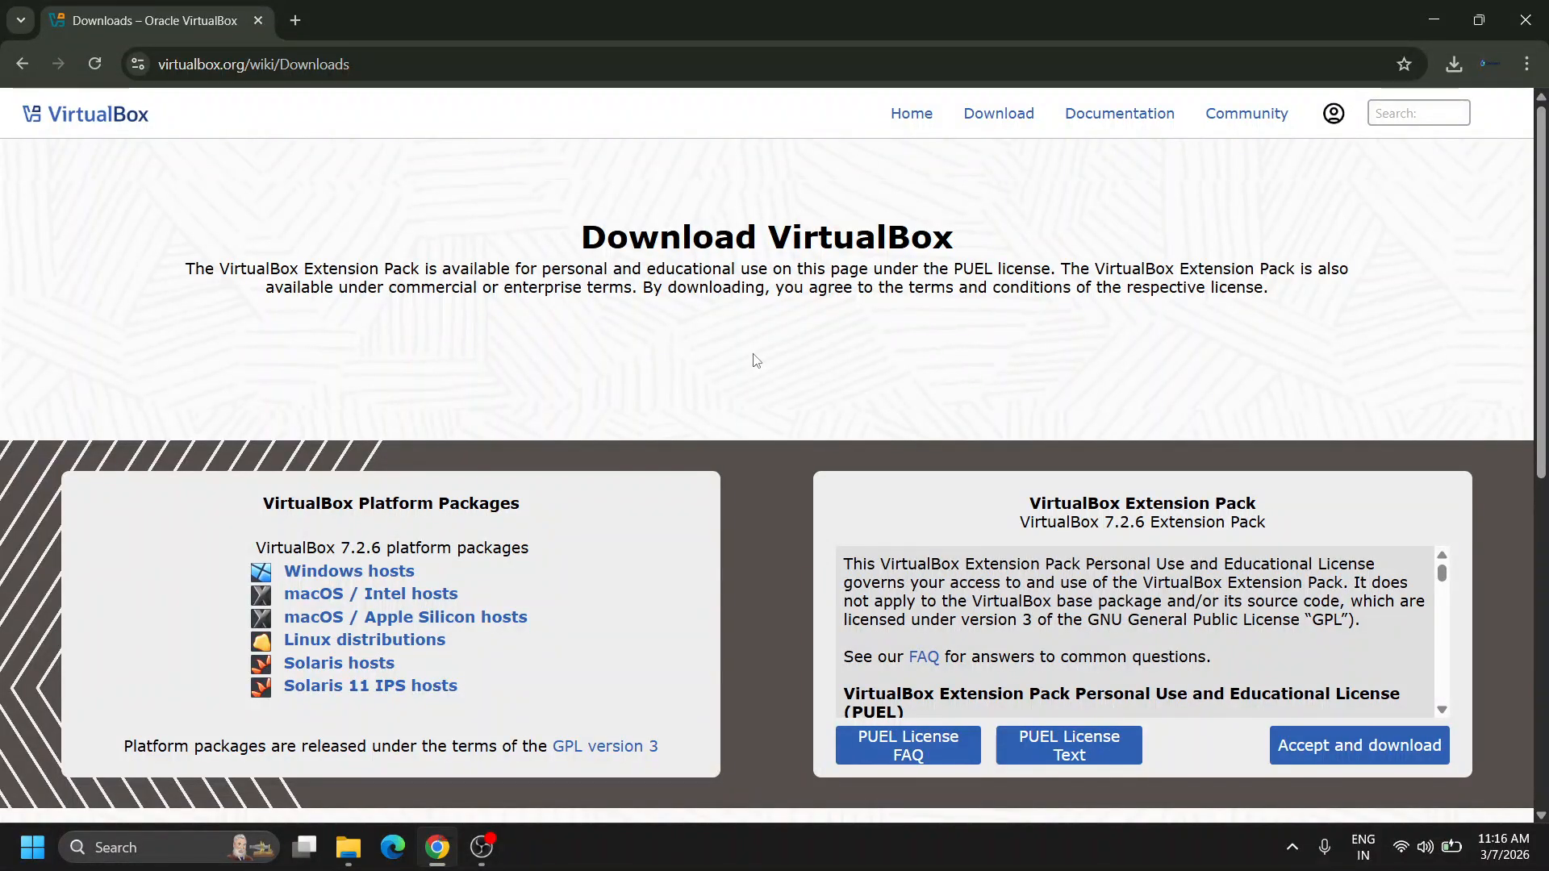
{"action": "scroll", "coordinate": [756, 360], "scroll_direction": "down", "scroll_amount": 2}
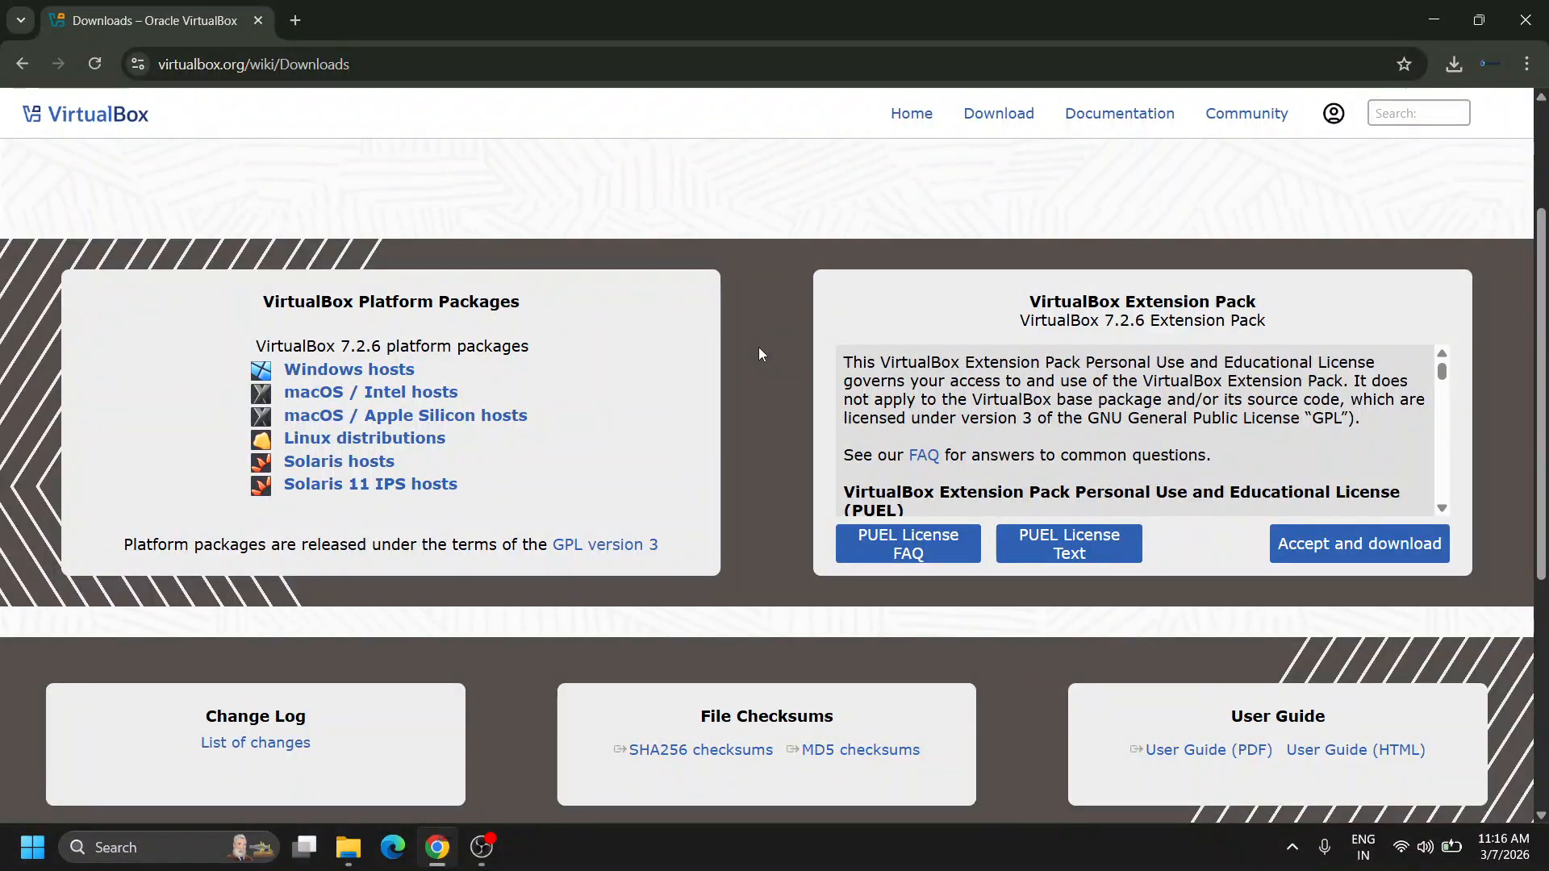
{"action": "scroll", "coordinate": [758, 353], "scroll_direction": "up", "scroll_amount": 1}
{"action": "scroll", "coordinate": [758, 353], "scroll_direction": "down", "scroll_amount": 2}
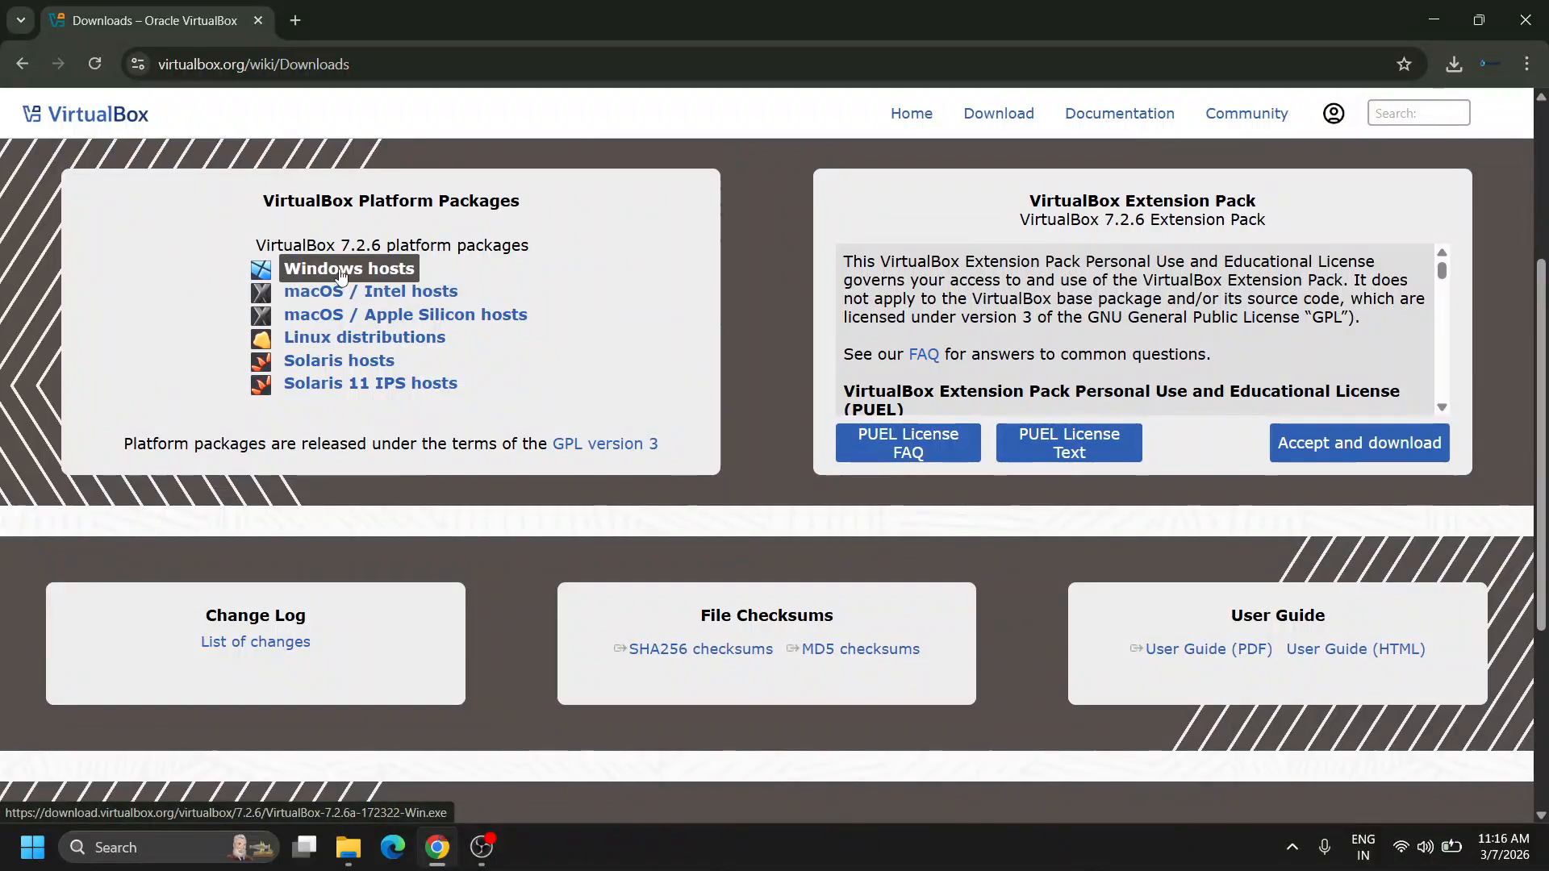
{"action": "left_click", "coordinate": [340, 275]}
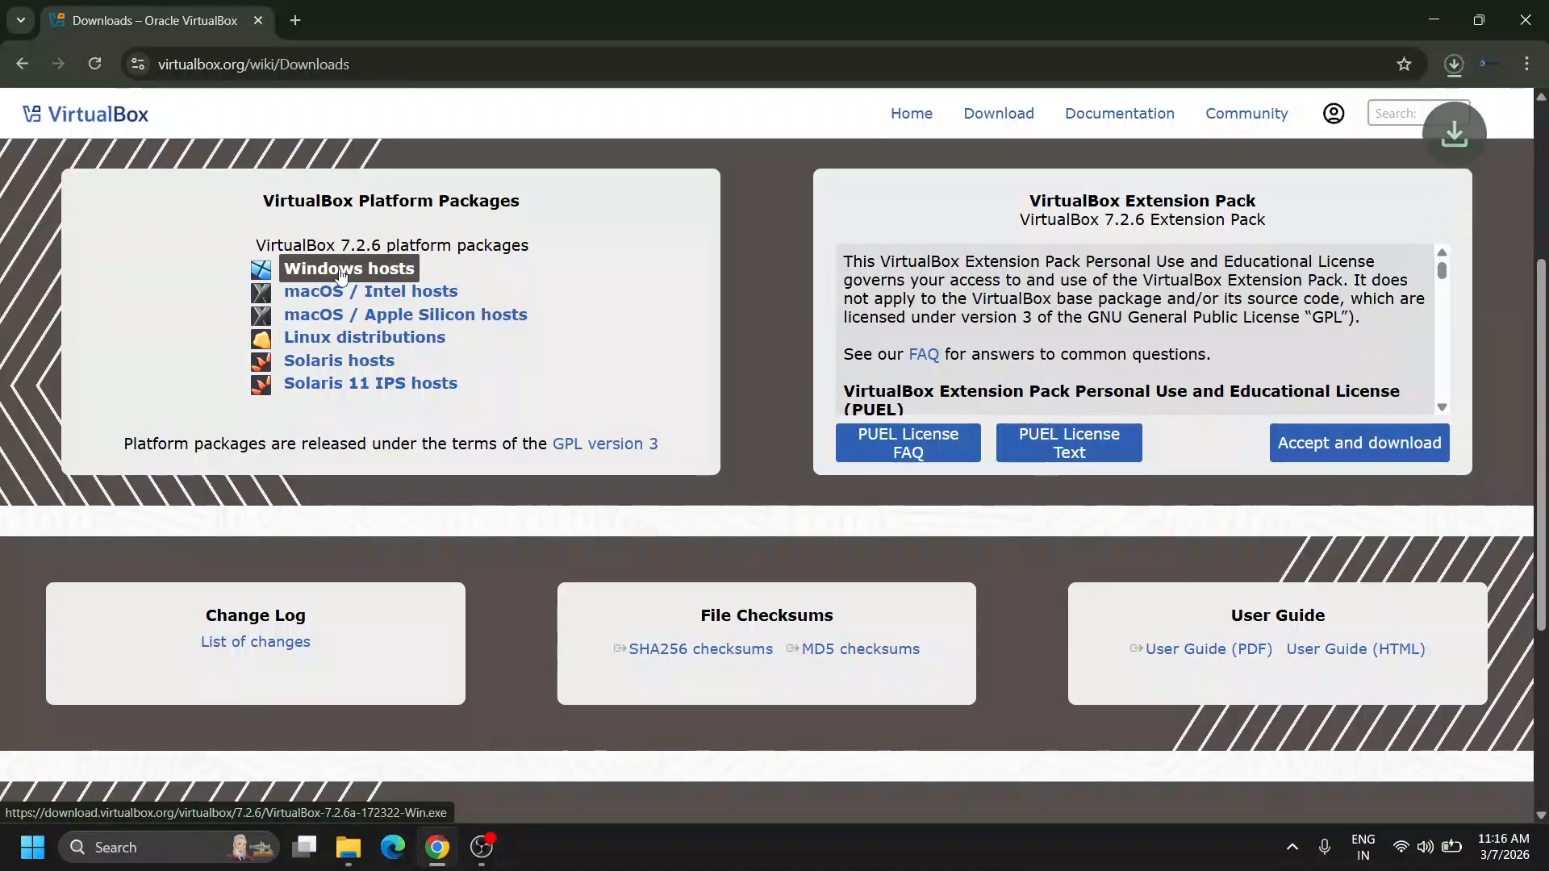
{"action": "left_click", "coordinate": [1444, 65]}
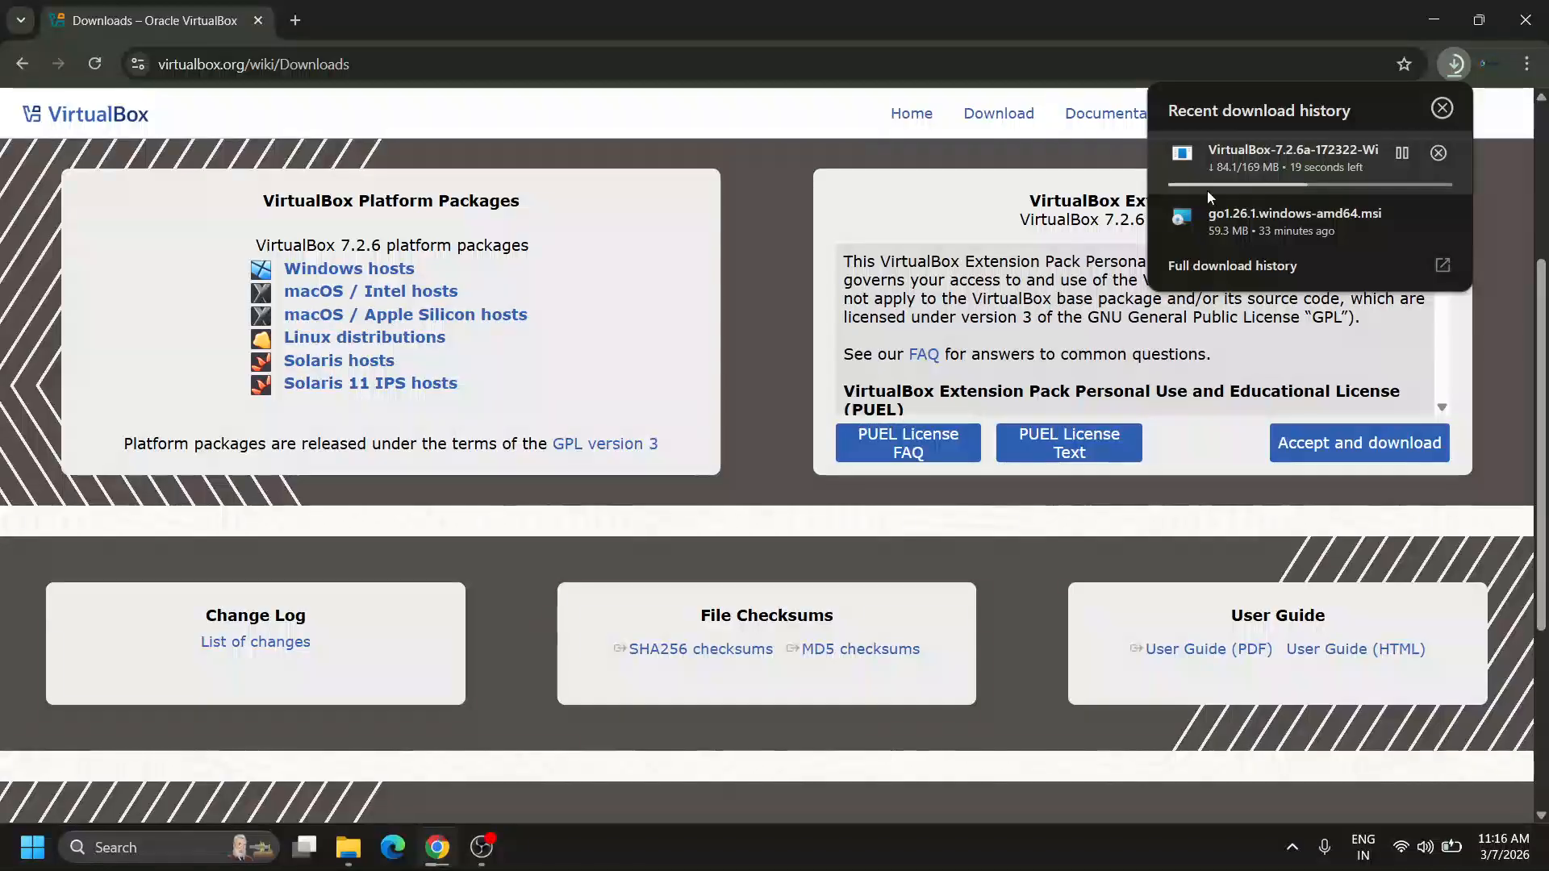
Search Windows for 'vir' and confirm the 169 MB VirtualBox installer download shows Done.
{"action": "left_click", "coordinate": [168, 844]}
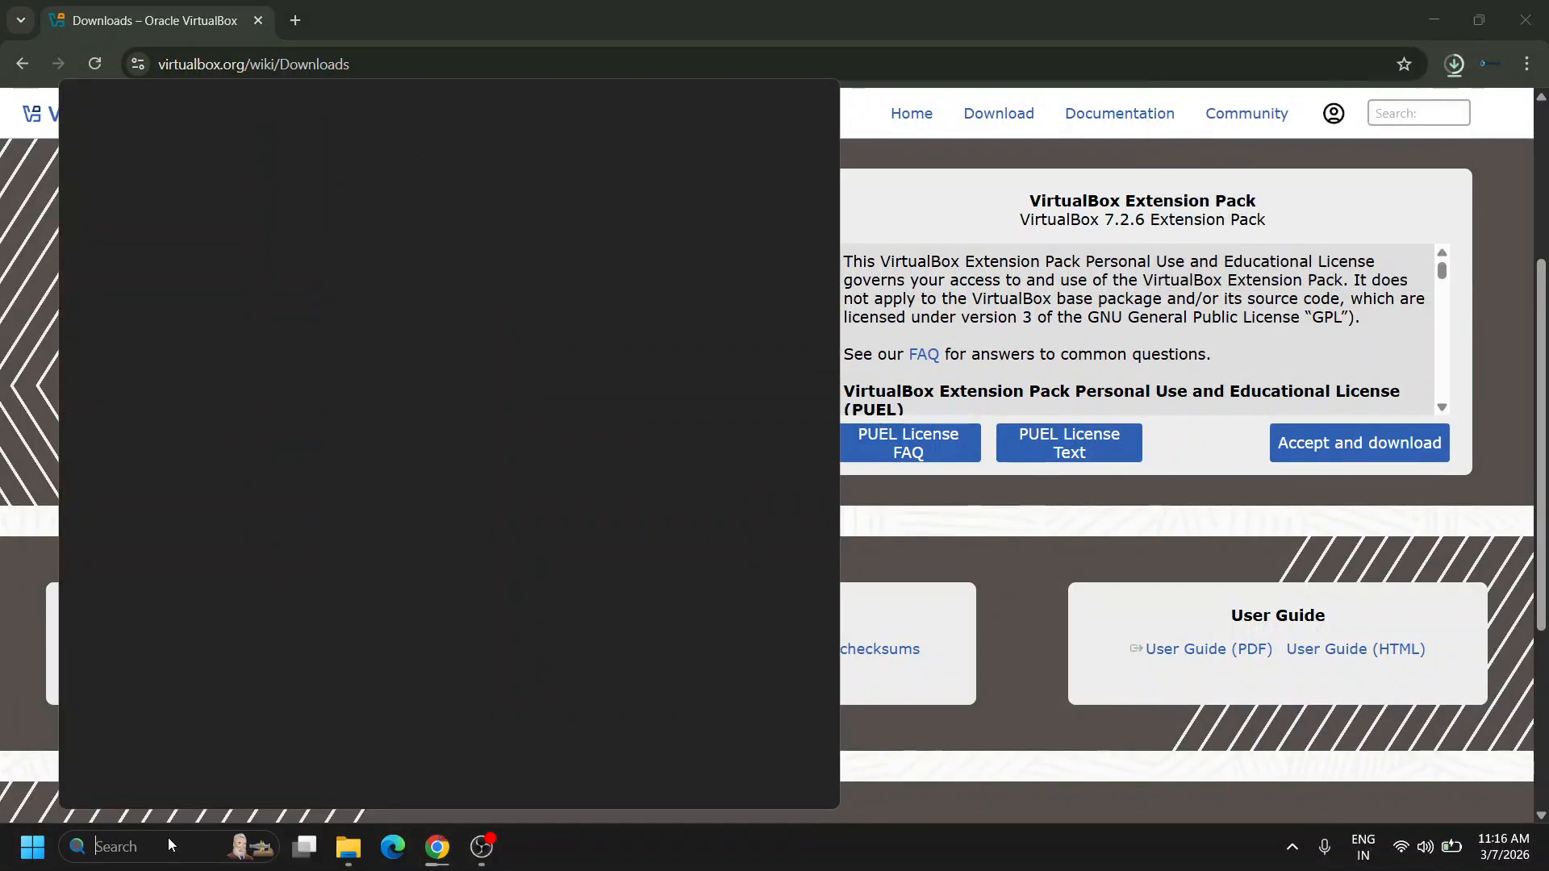
{"action": "type", "text": "virtualBox-7.2.6a-172322-V"}
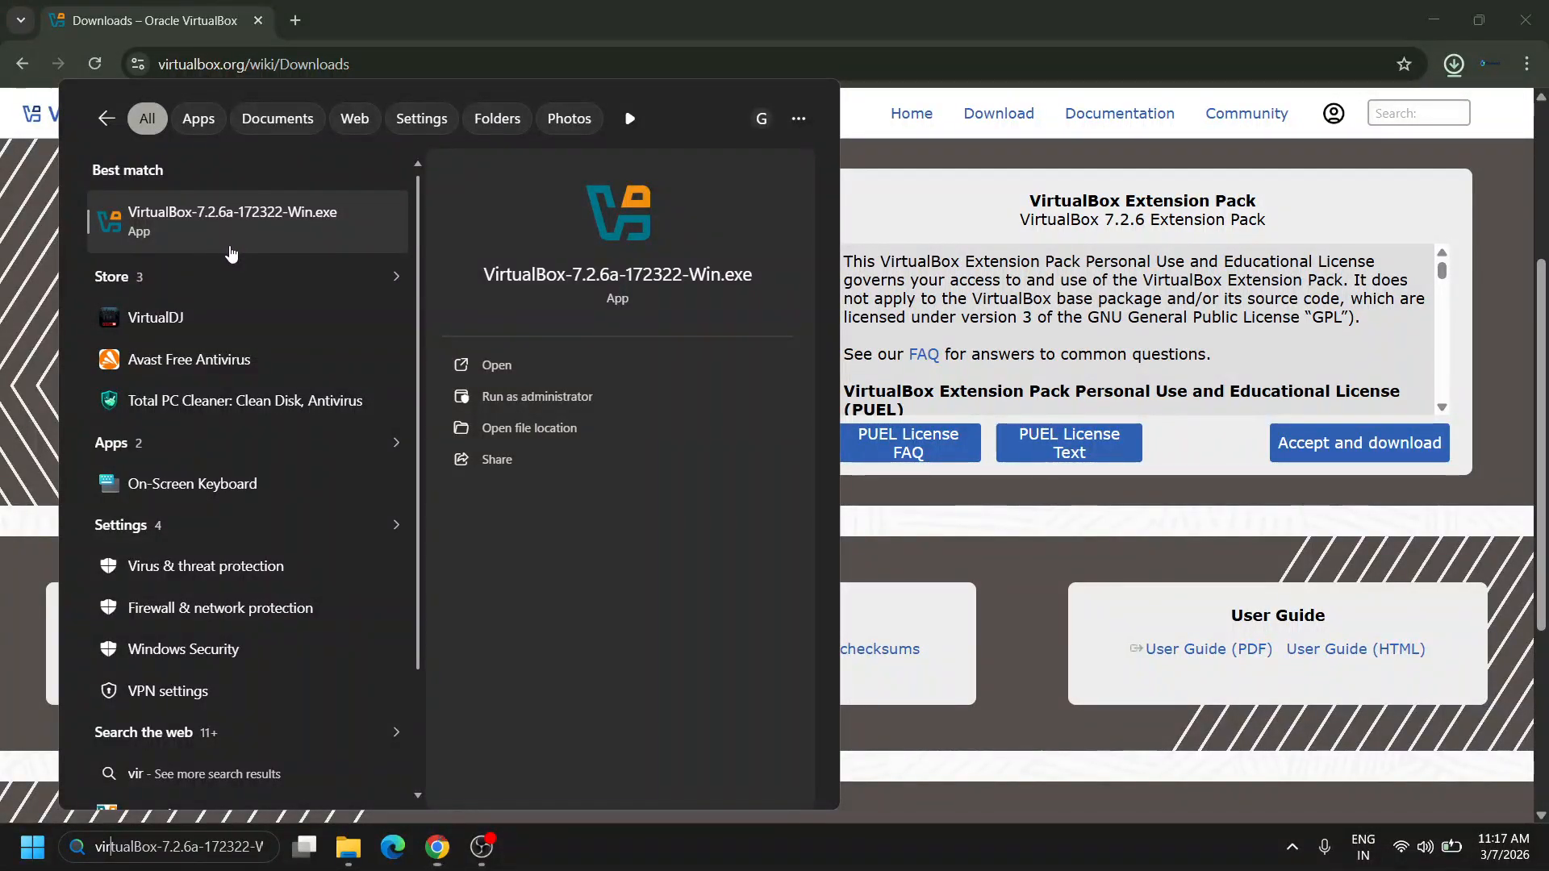
{"action": "left_click", "coordinate": [1453, 65]}
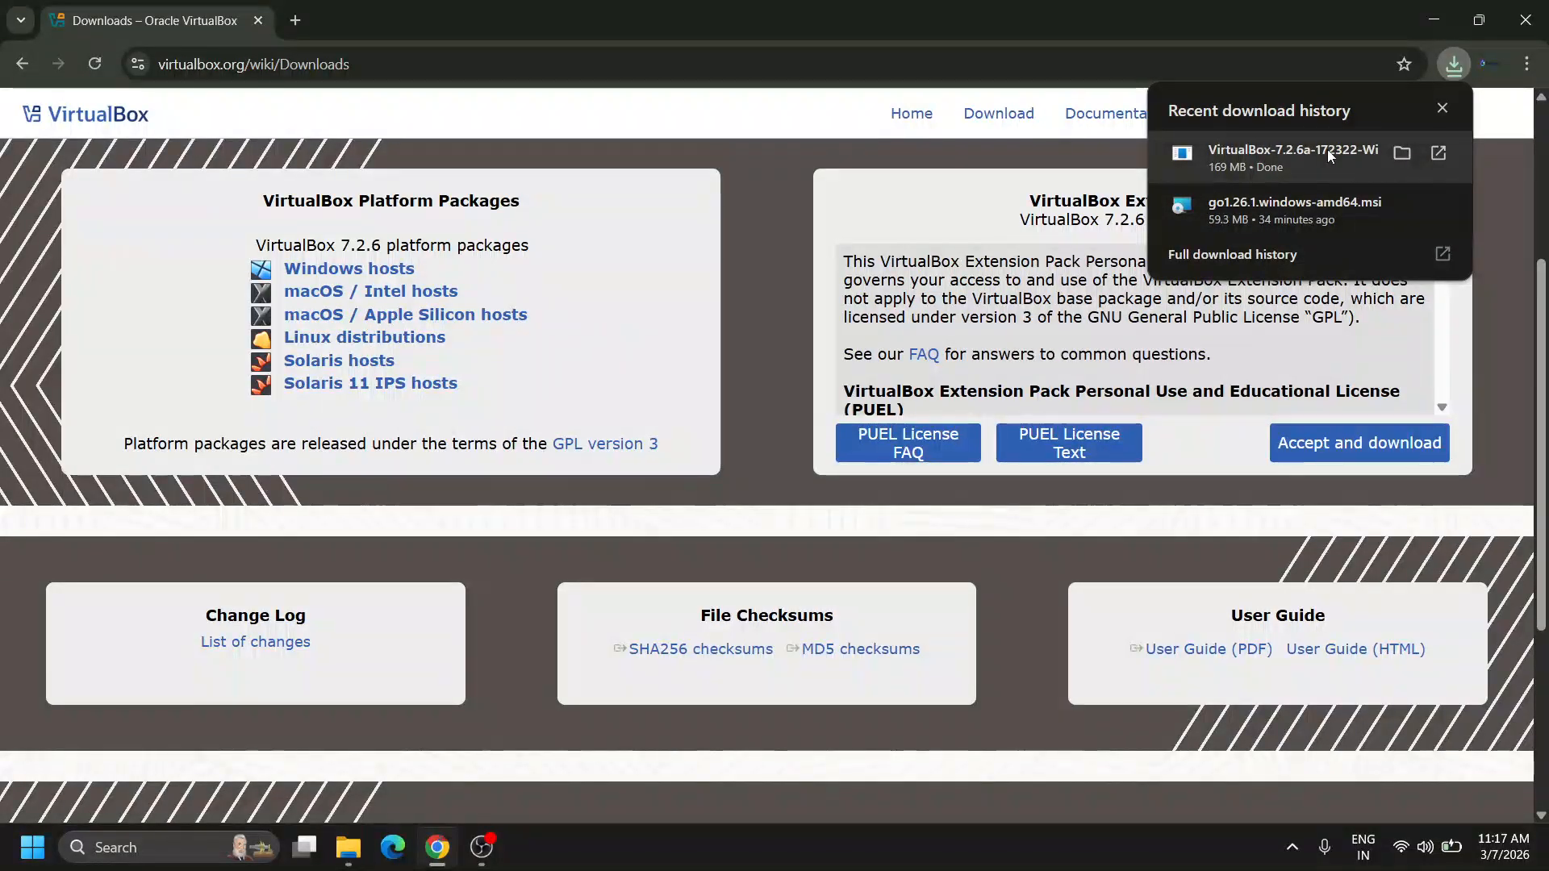
{"action": "left_click", "coordinate": [1279, 153]}
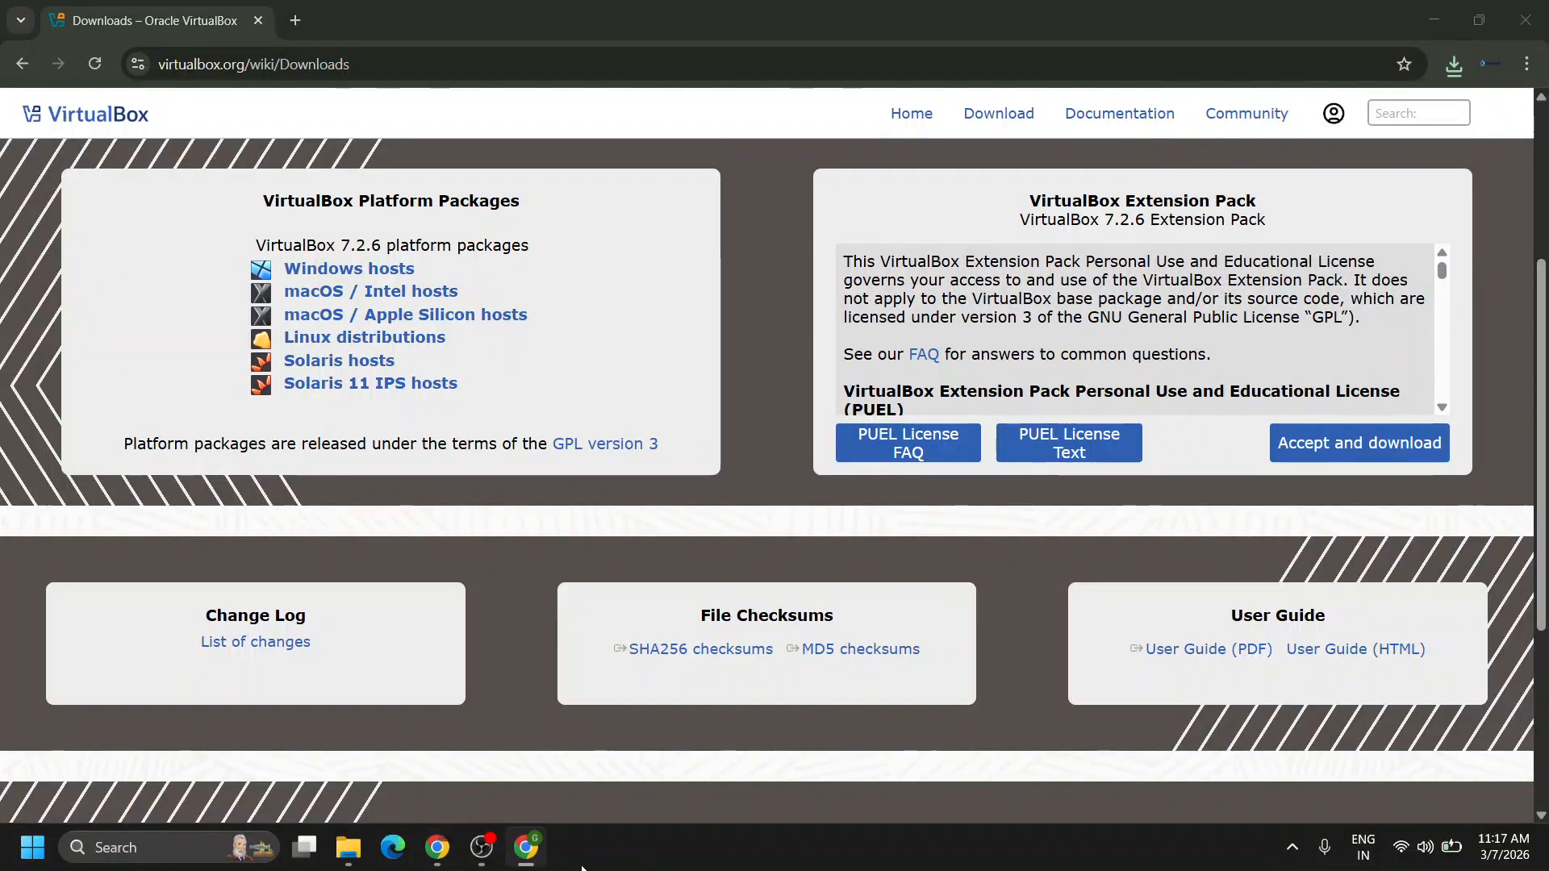
{"action": "mouse_move", "coordinate": [513, 848]}
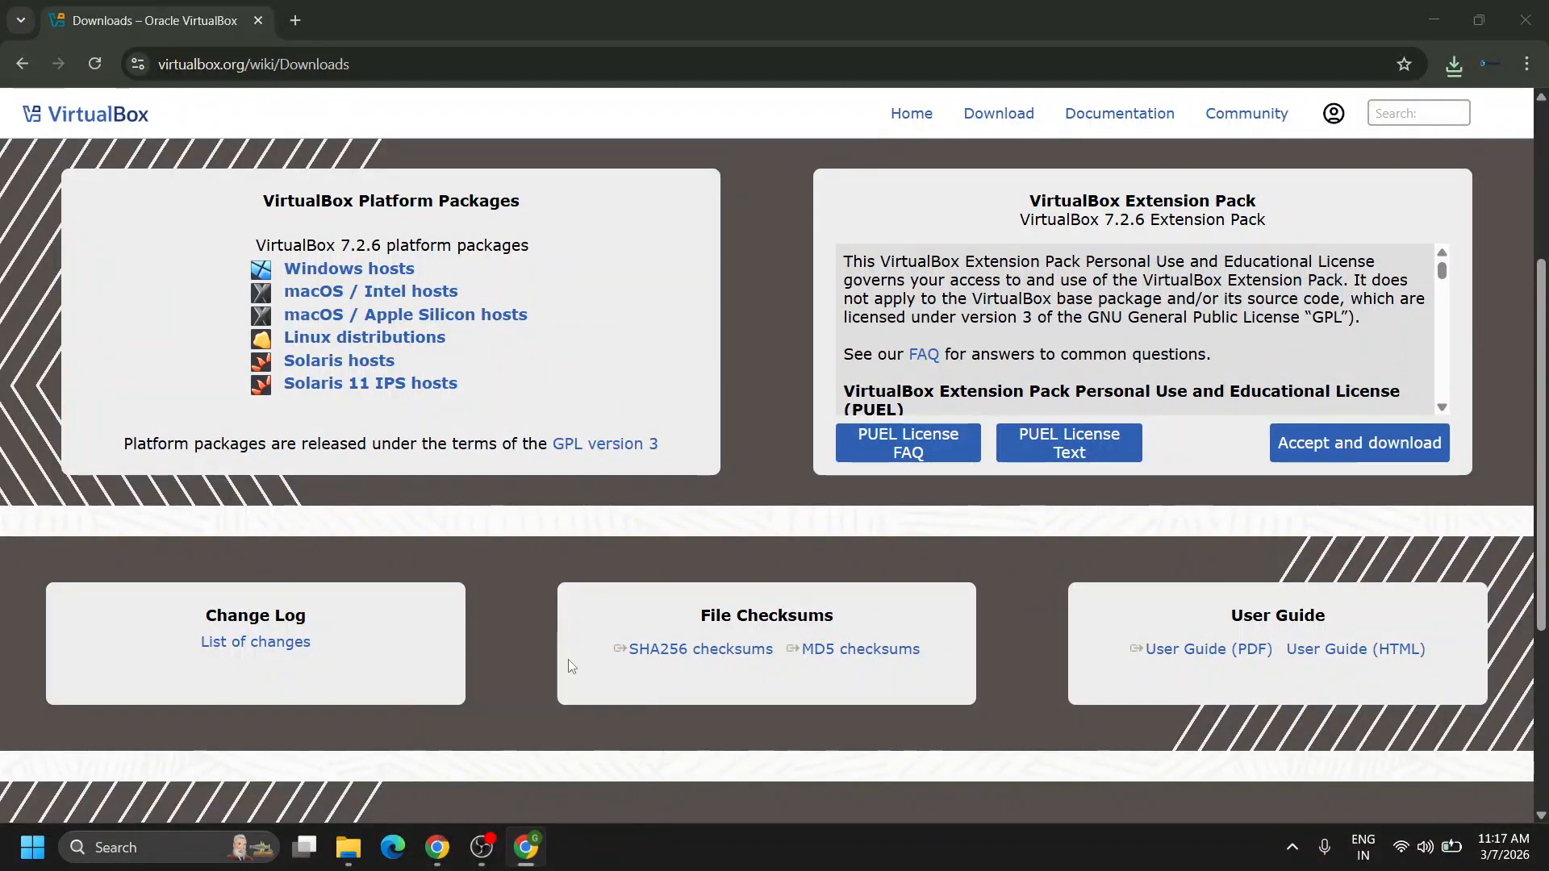
{"action": "left_click", "coordinate": [535, 841]}
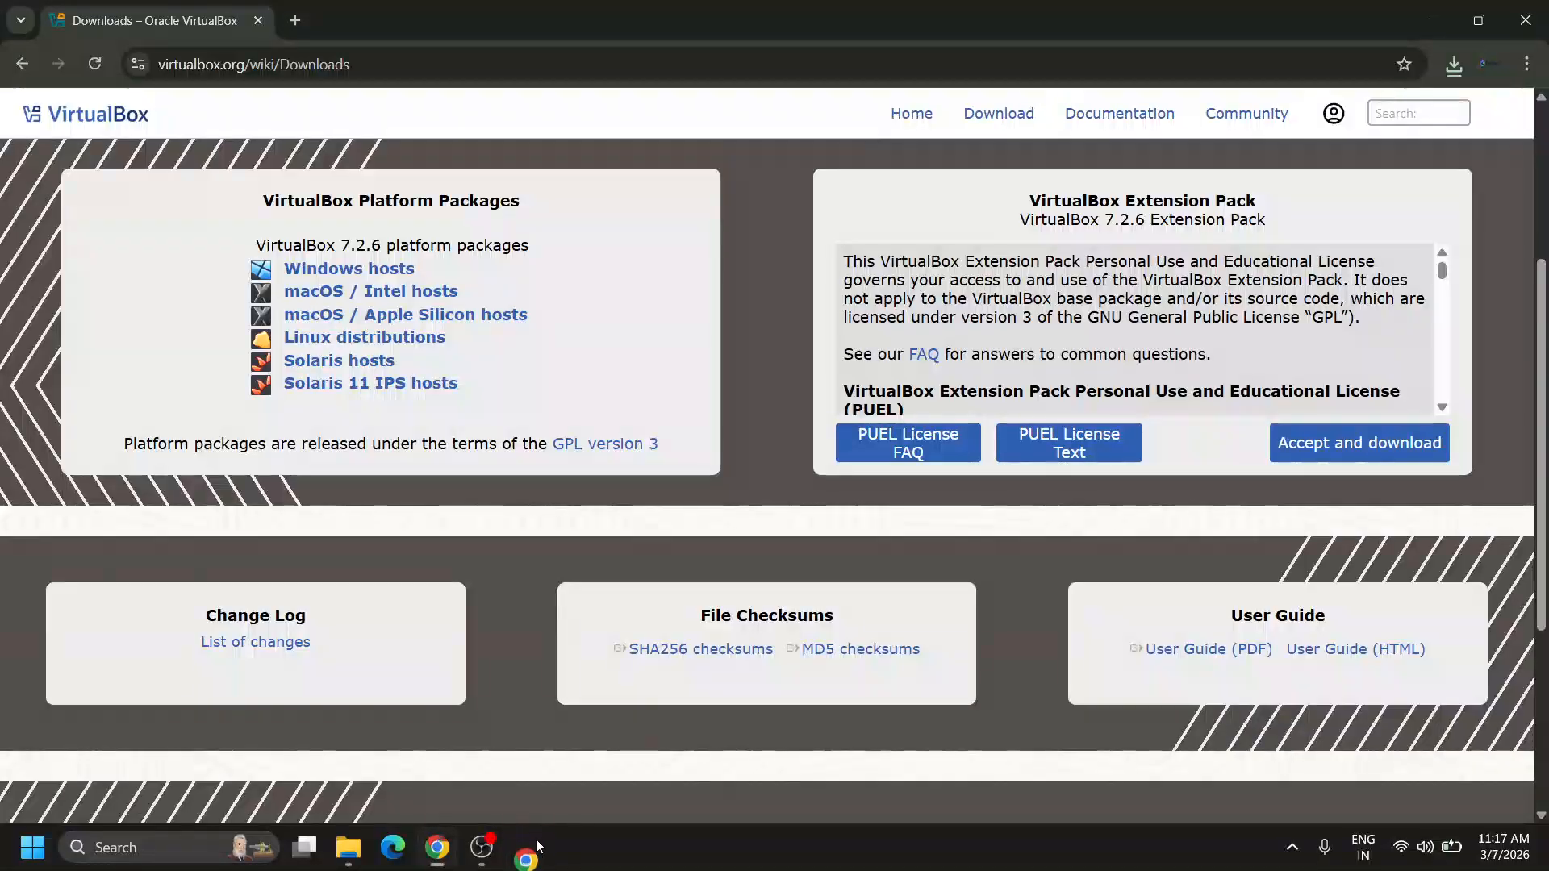
{"action": "left_click", "coordinate": [1455, 65]}
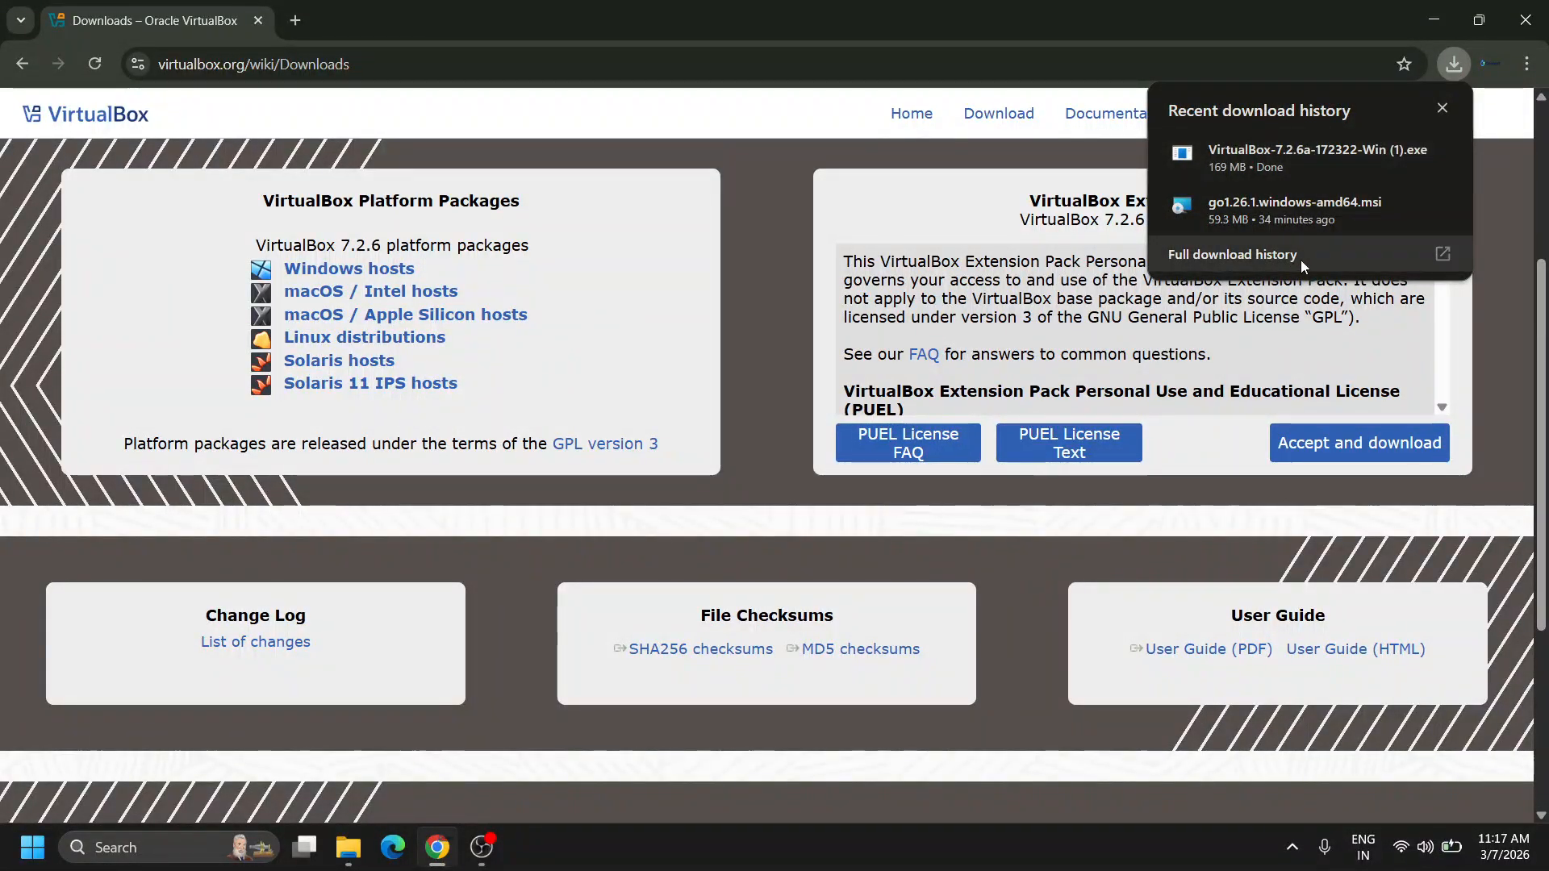
Open the Downloads folder via a 'dow' search and launch VirtualBox-7.2.6a-172322-Win.exe.
{"action": "left_click", "coordinate": [355, 851]}
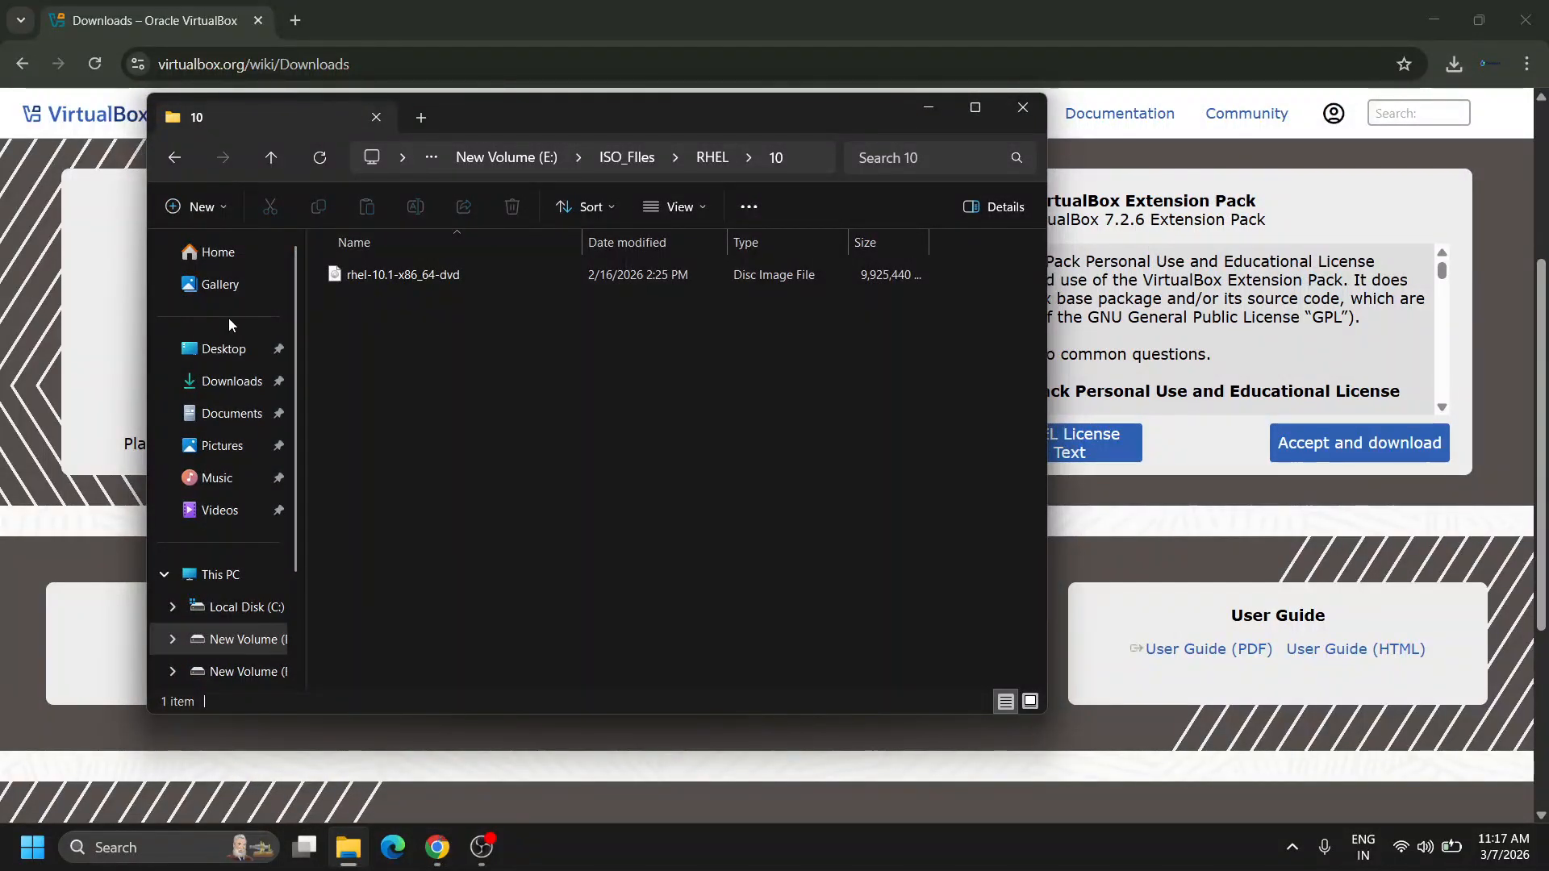
{"action": "left_click", "coordinate": [167, 849]}
{"action": "type", "text": "download"}
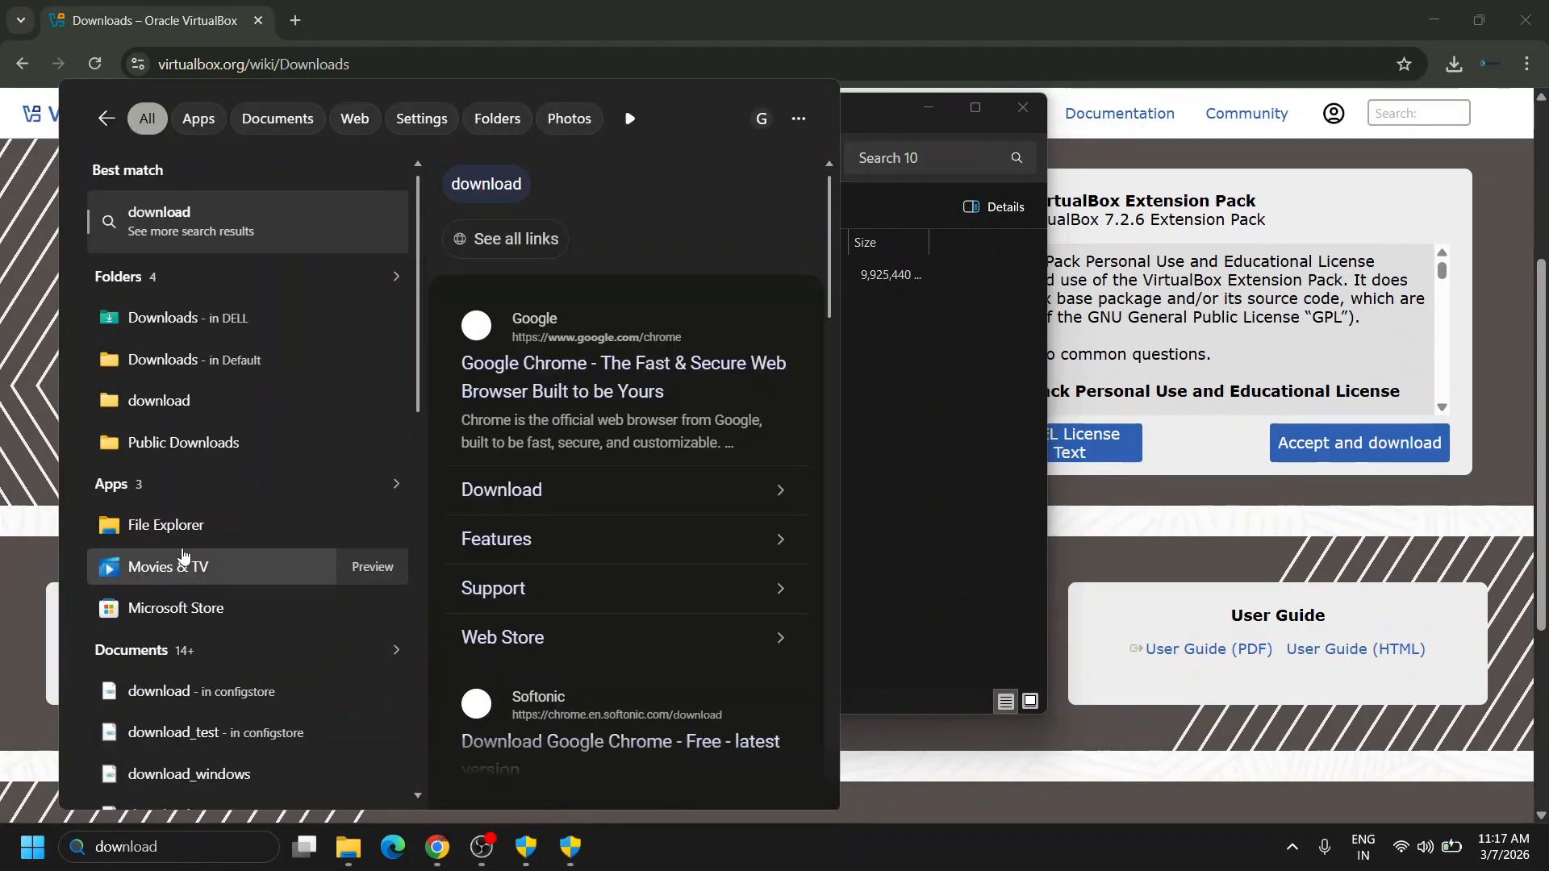
{"action": "left_click", "coordinate": [179, 322]}
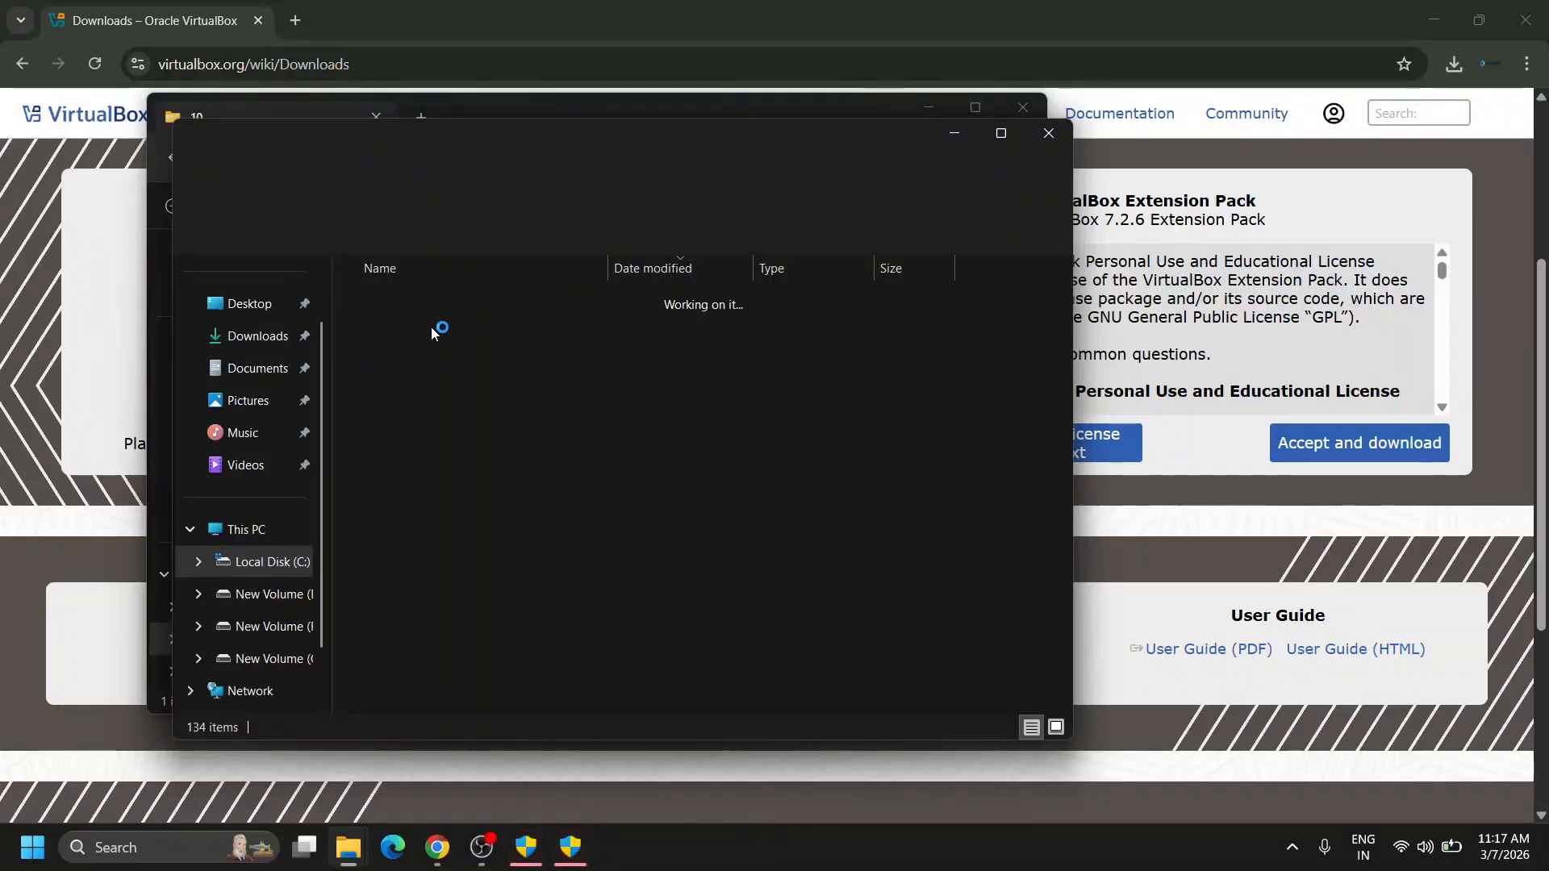
{"action": "left_click", "coordinate": [549, 328]}
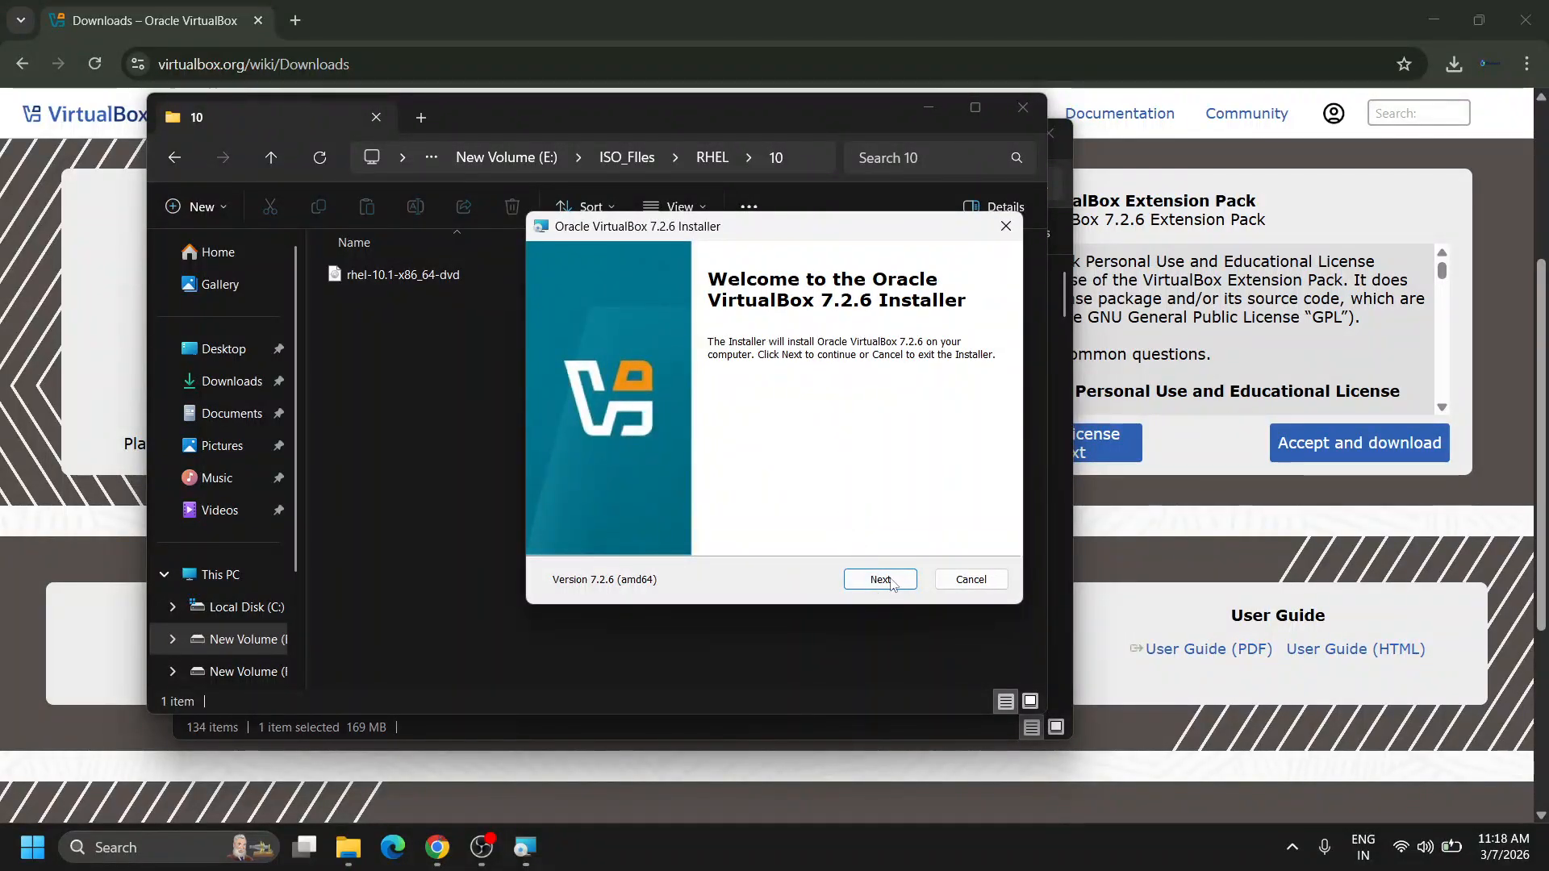
Accept the licence and keep the default features and startup options, confirming the network and Python warnings.
{"action": "left_click", "coordinate": [891, 582]}
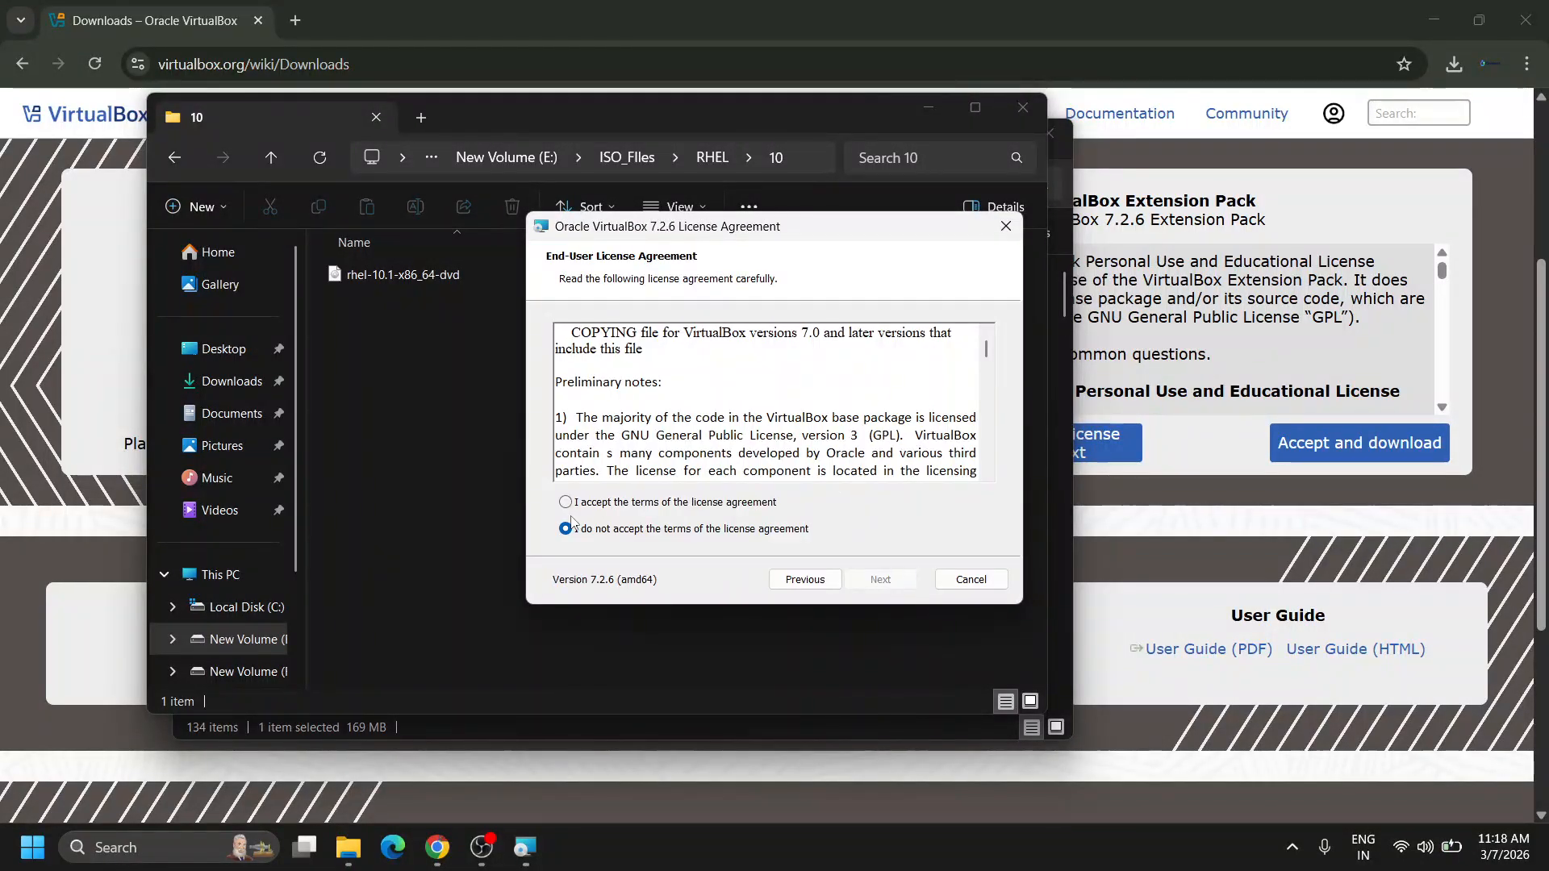
{"action": "left_click", "coordinate": [565, 501]}
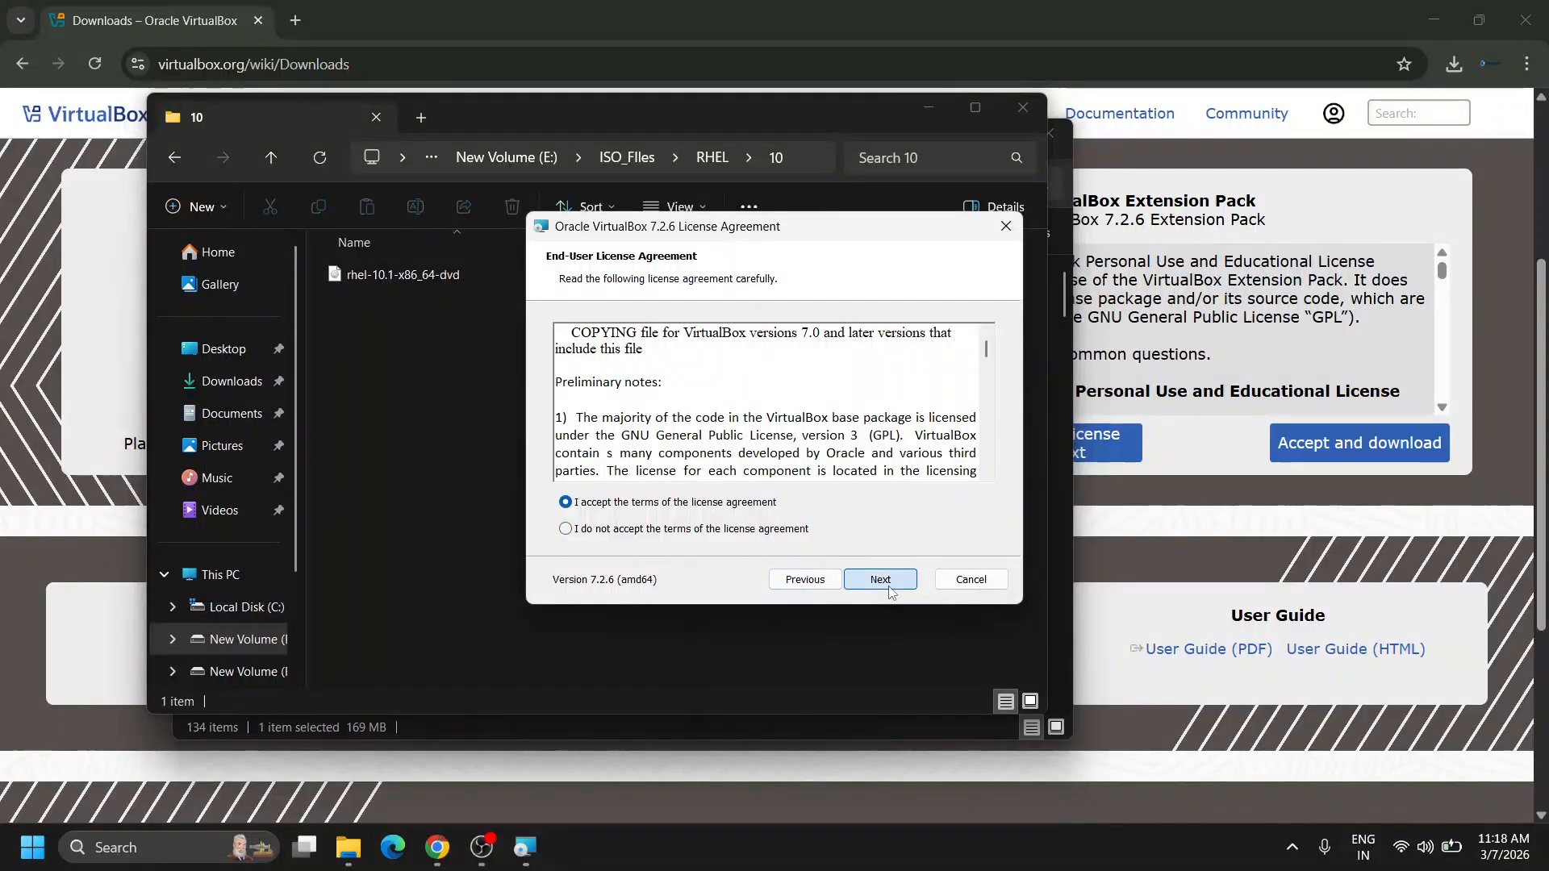
{"action": "left_click", "coordinate": [889, 588]}
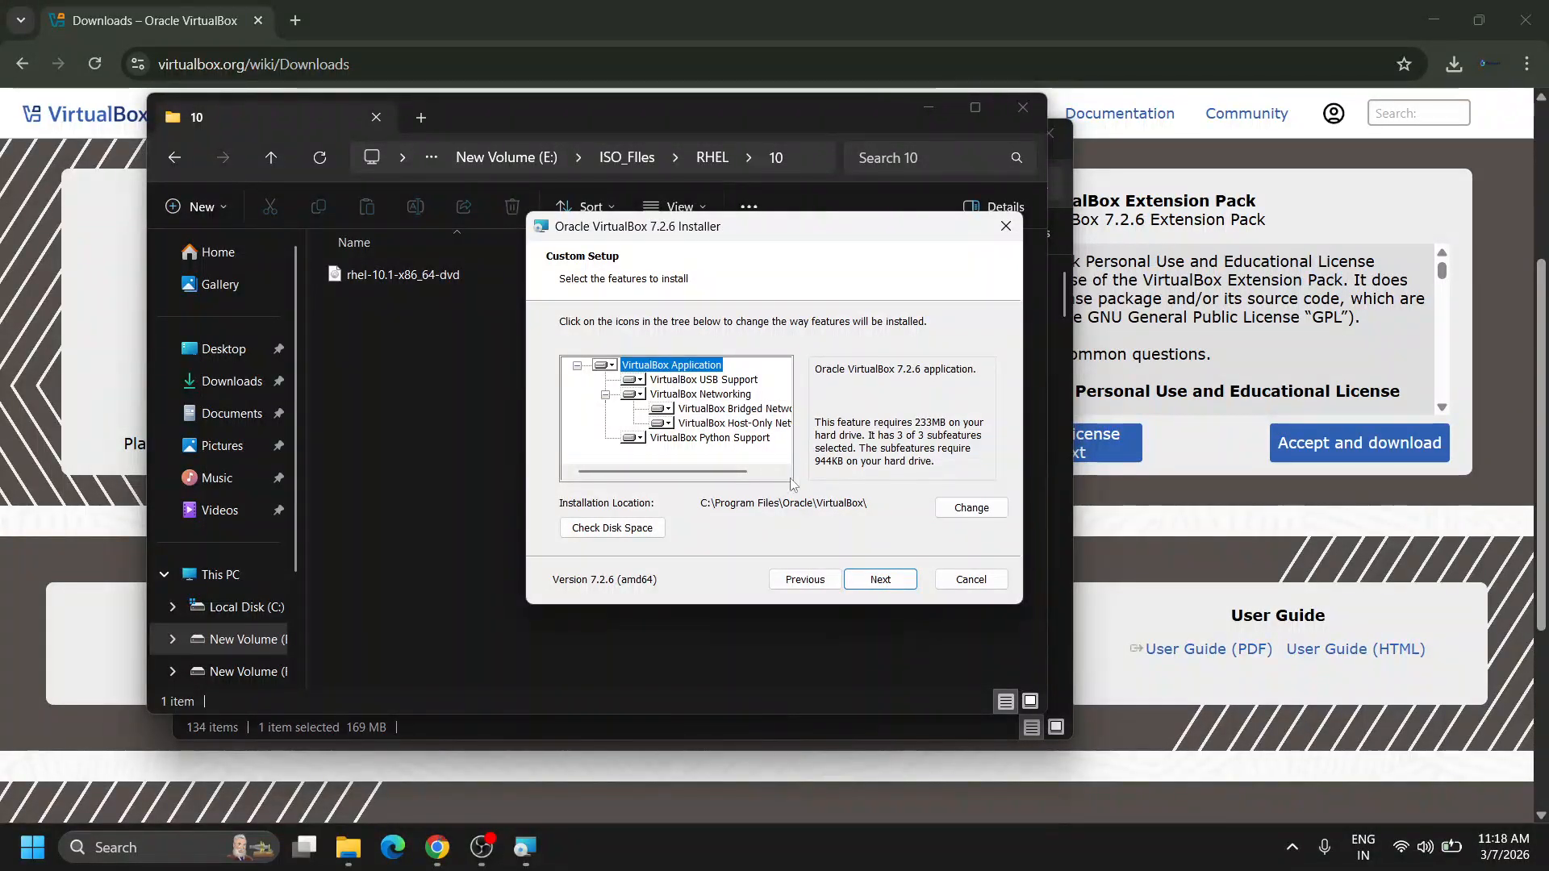
{"action": "left_click", "coordinate": [888, 586]}
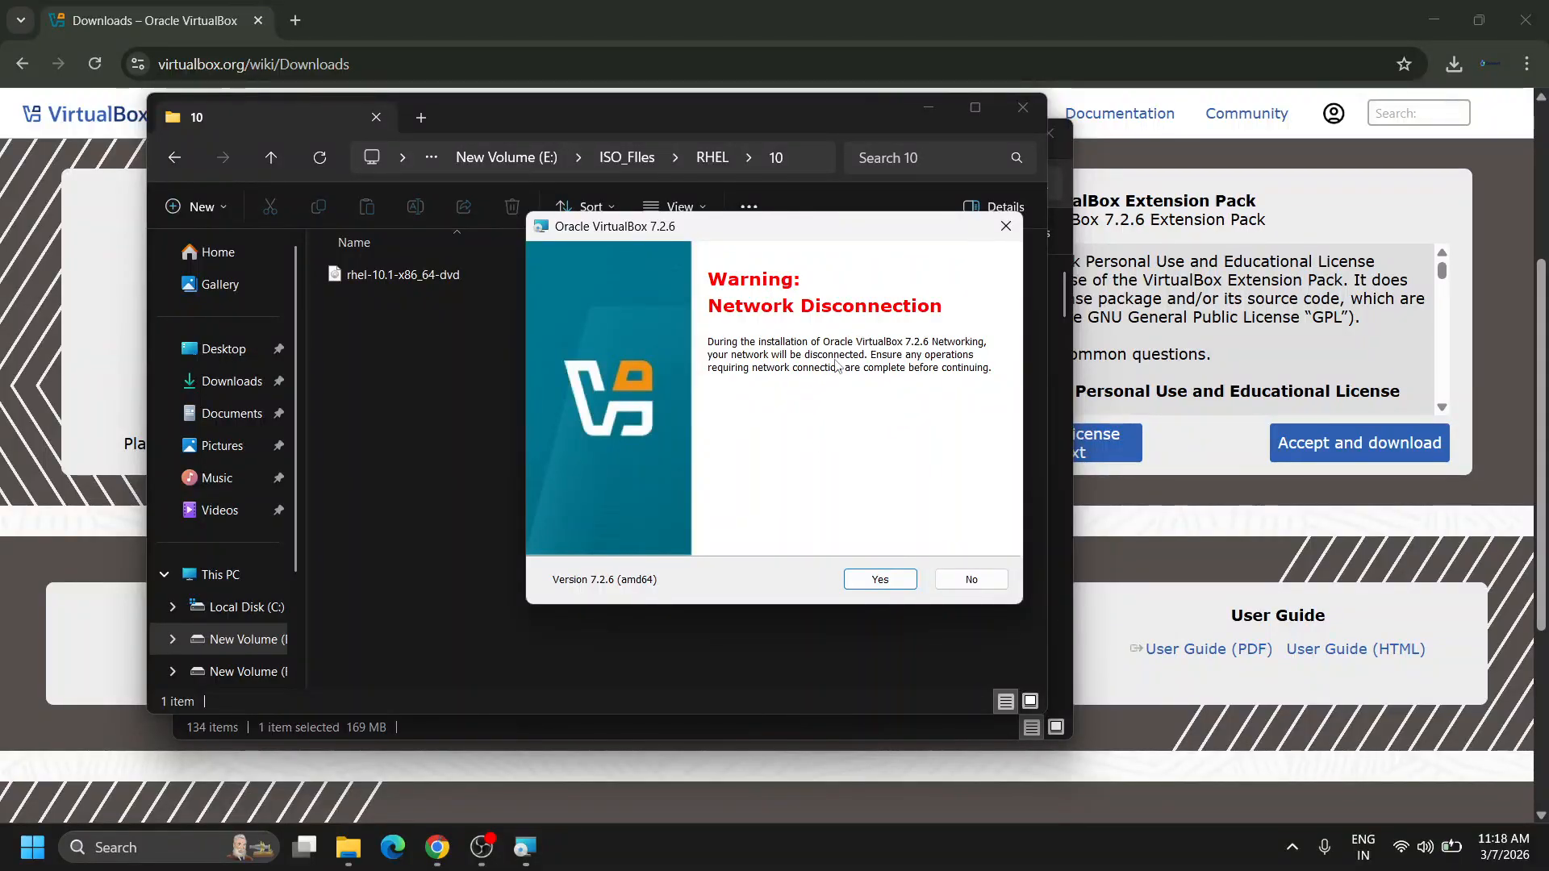
{"action": "left_click", "coordinate": [880, 581]}
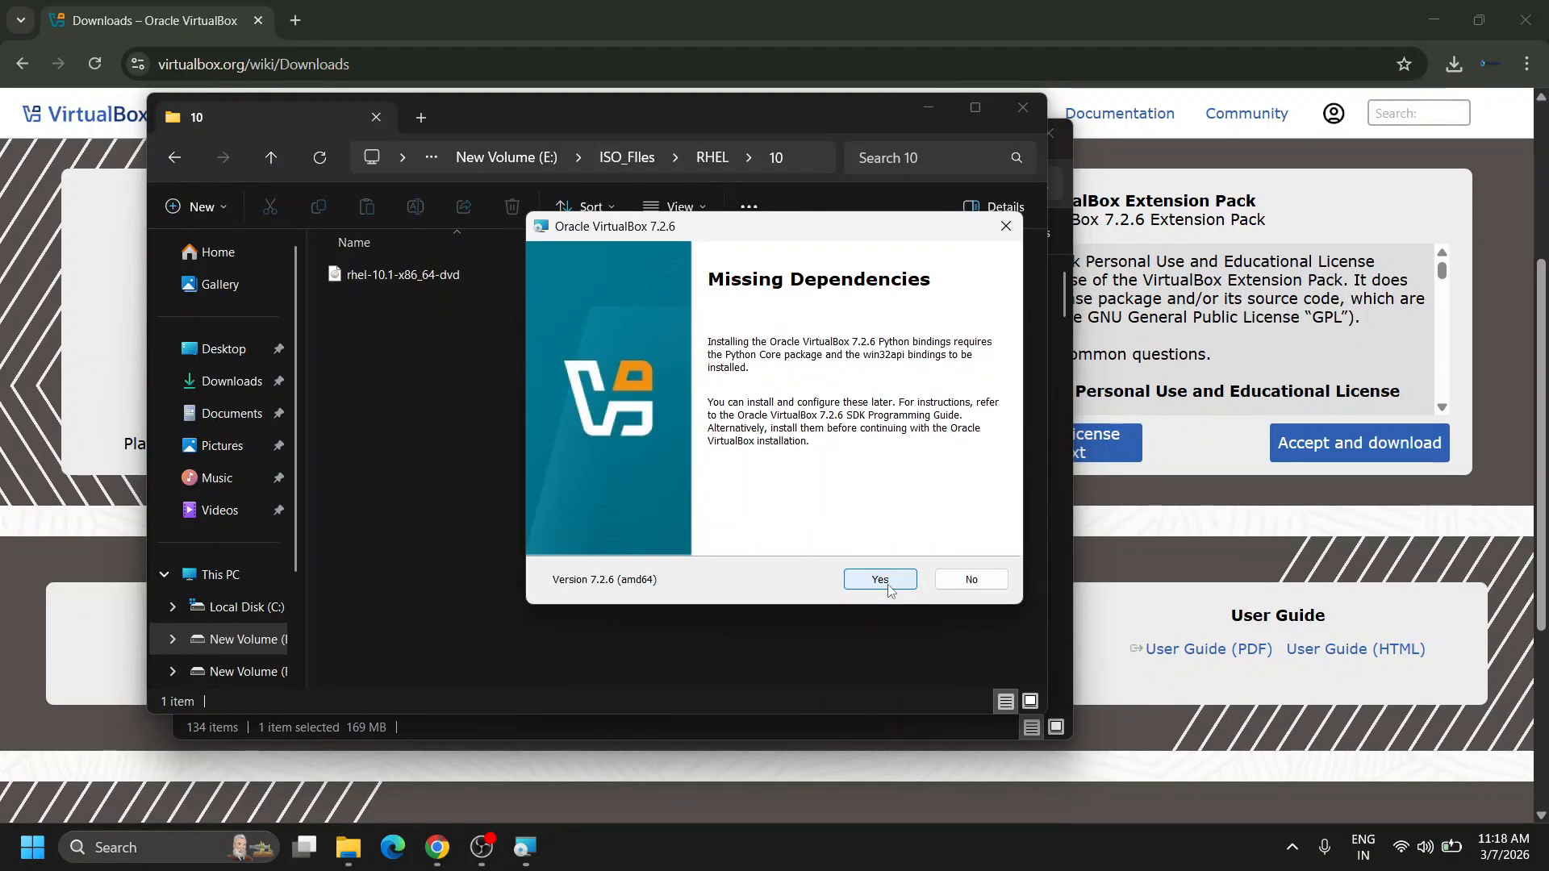
{"action": "left_click", "coordinate": [880, 579]}
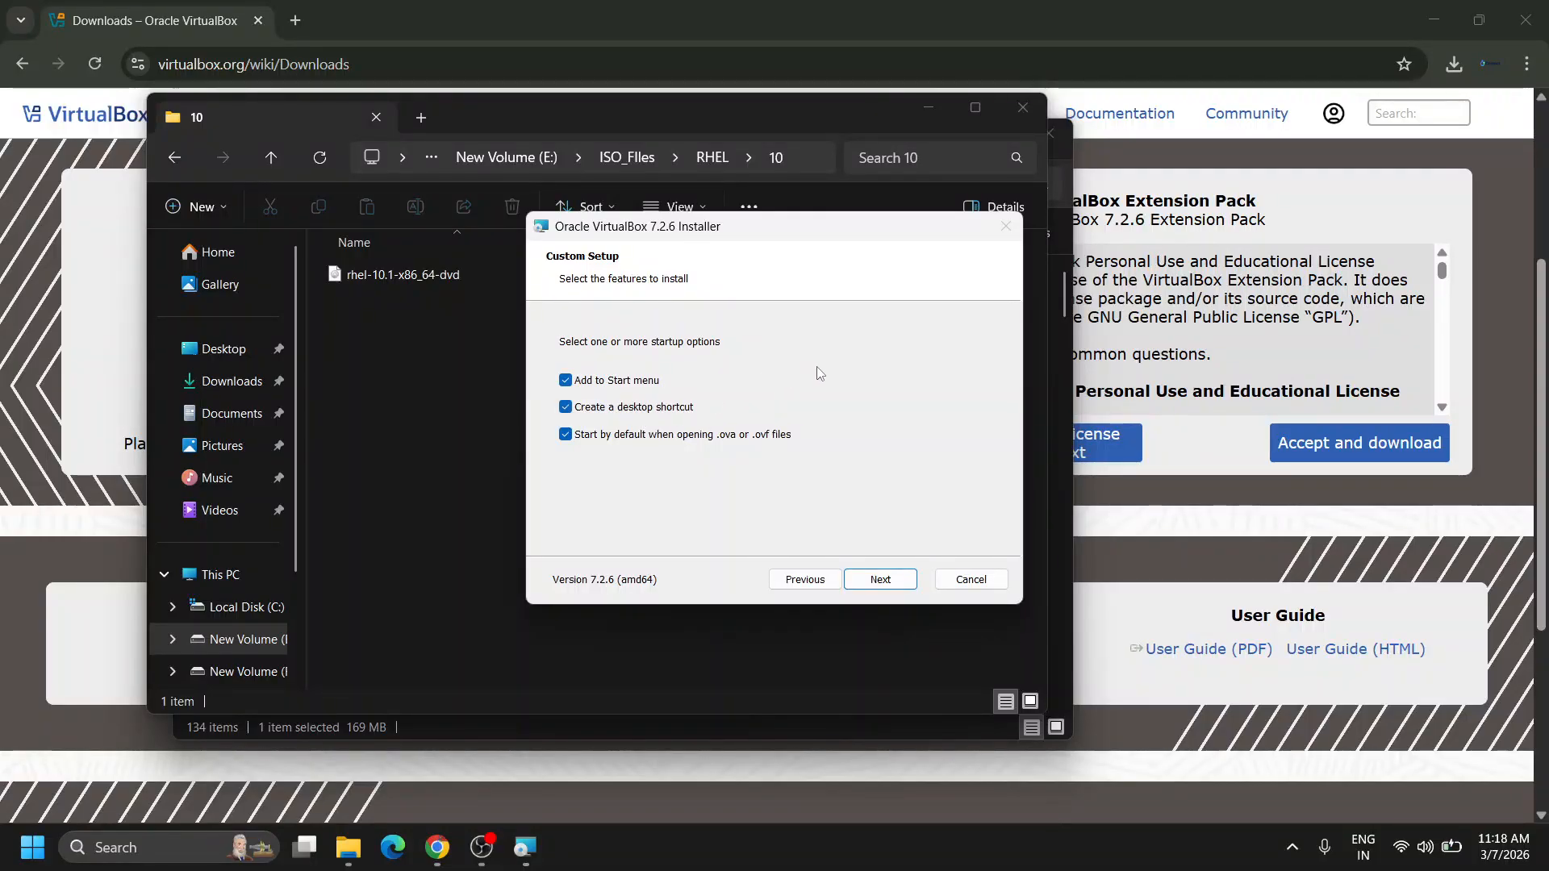
{"action": "left_click", "coordinate": [870, 583]}
Start the VirtualBox 7.2.6 installation and let it advance to about four-fifths complete.
{"action": "left_click", "coordinate": [872, 582]}
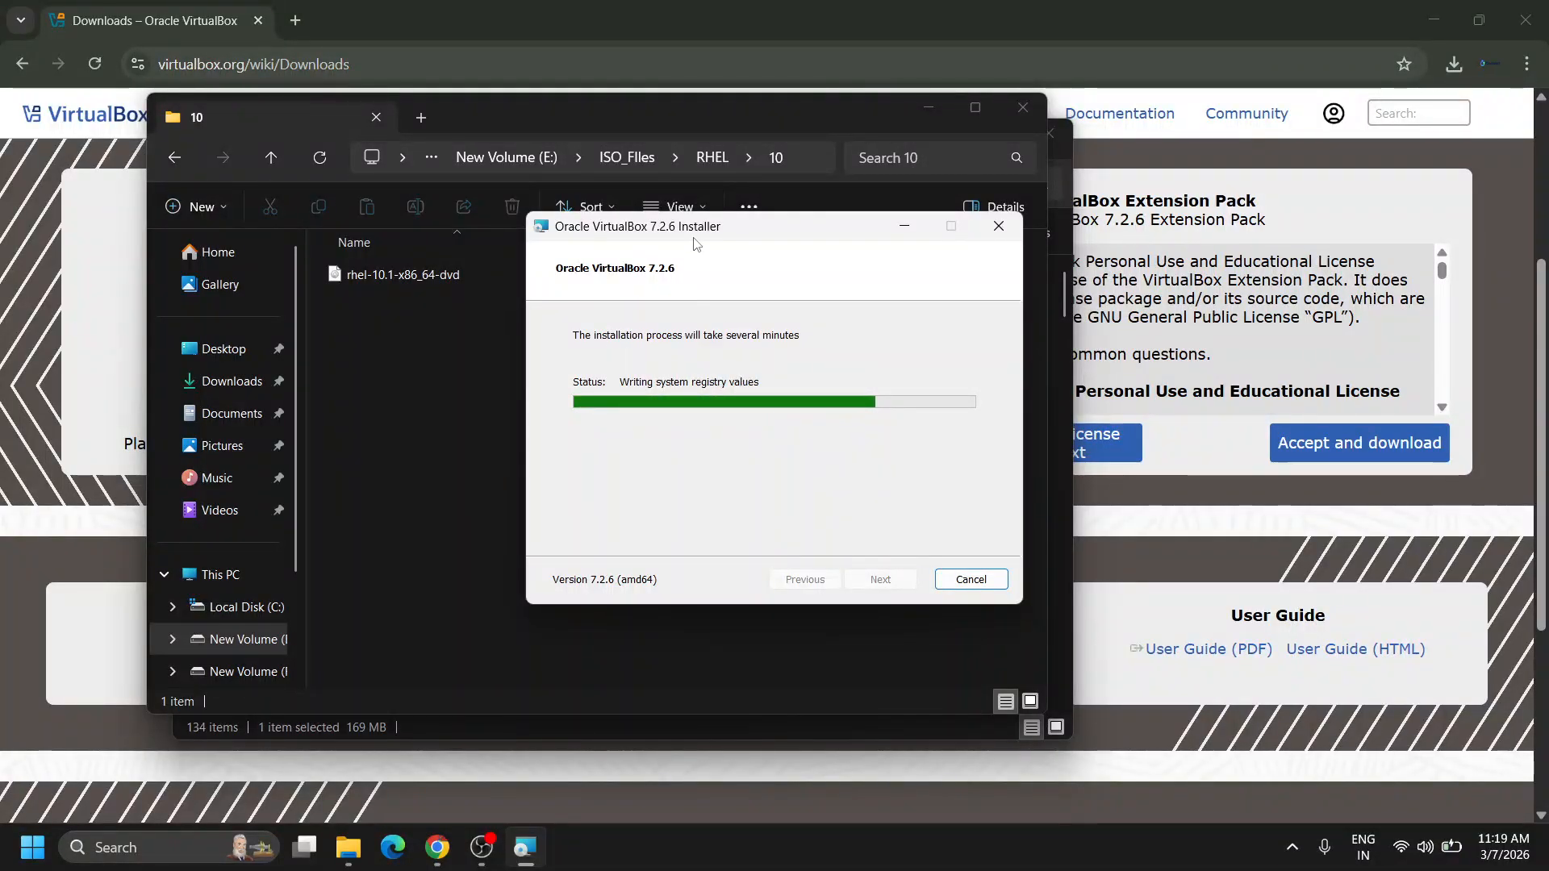
{"action": "mouse_move", "coordinate": [756, 232]}
{"action": "left_mouse_down"}
{"action": "mouse_move", "coordinate": [788, 224]}
{"action": "mouse_move", "coordinate": [766, 240]}
{"action": "left_mouse_up"}
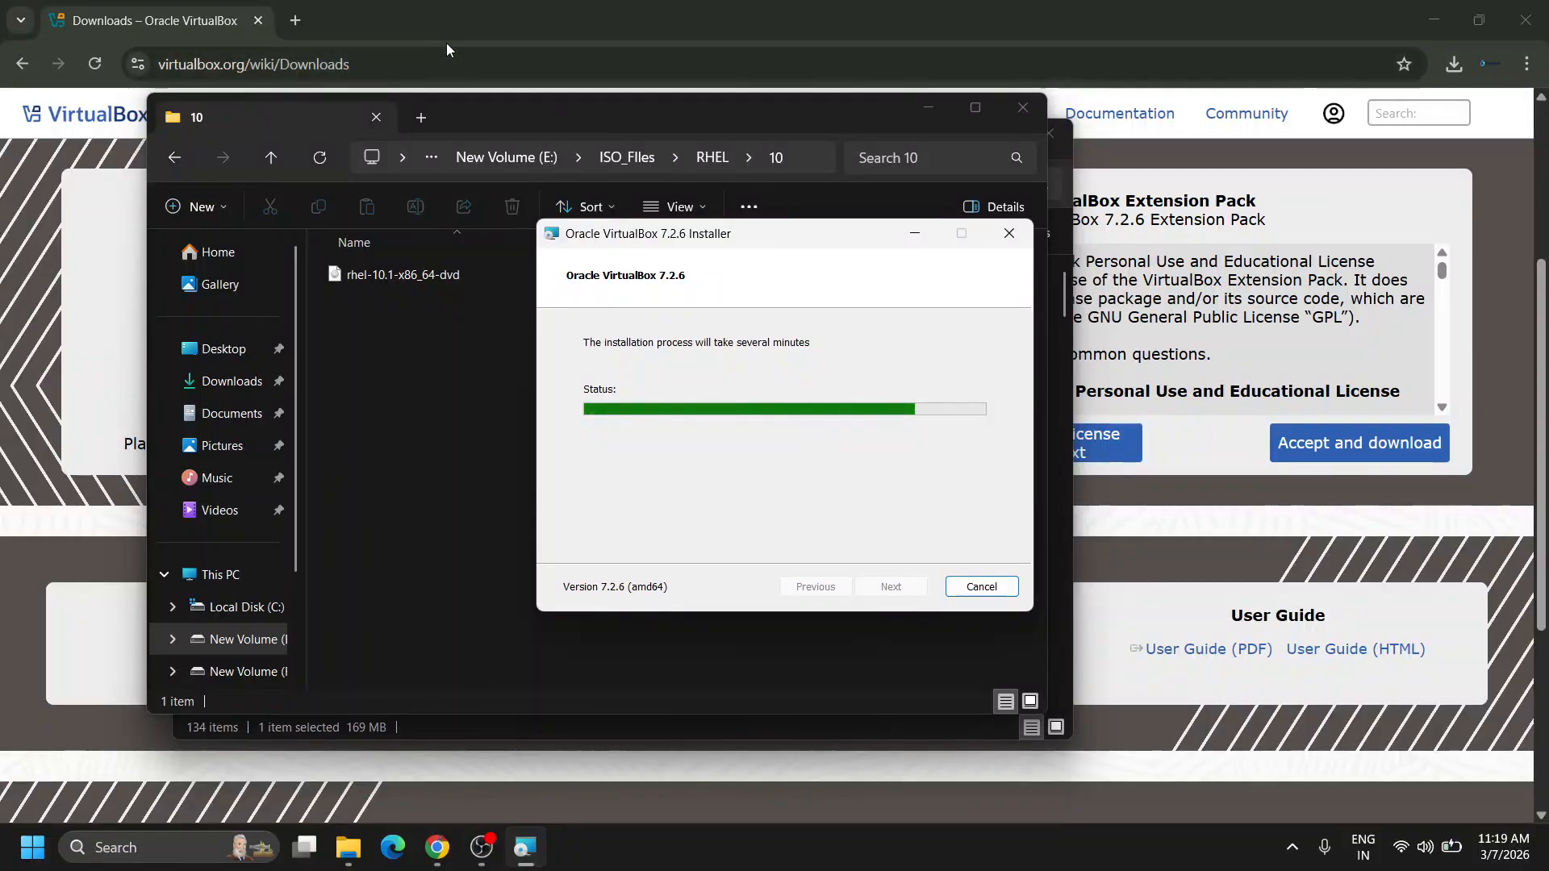
{"action": "left_click", "coordinate": [296, 20]}
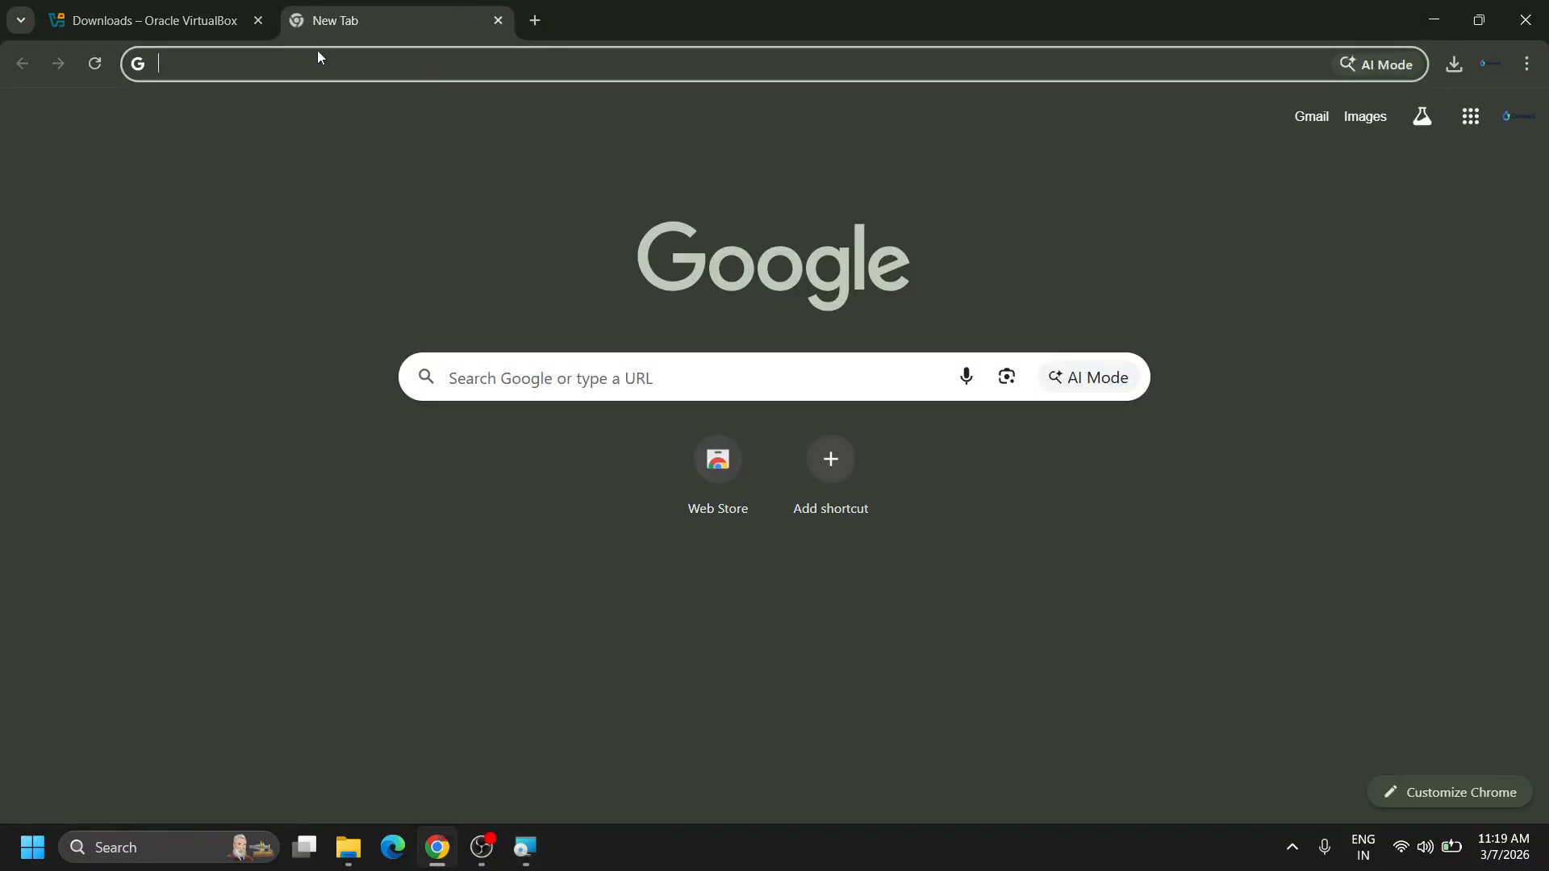
Search 'redhat iso download' and follow the no-cost RHEL download link to the Red Hat login page.
{"action": "type", "text": "rh"}
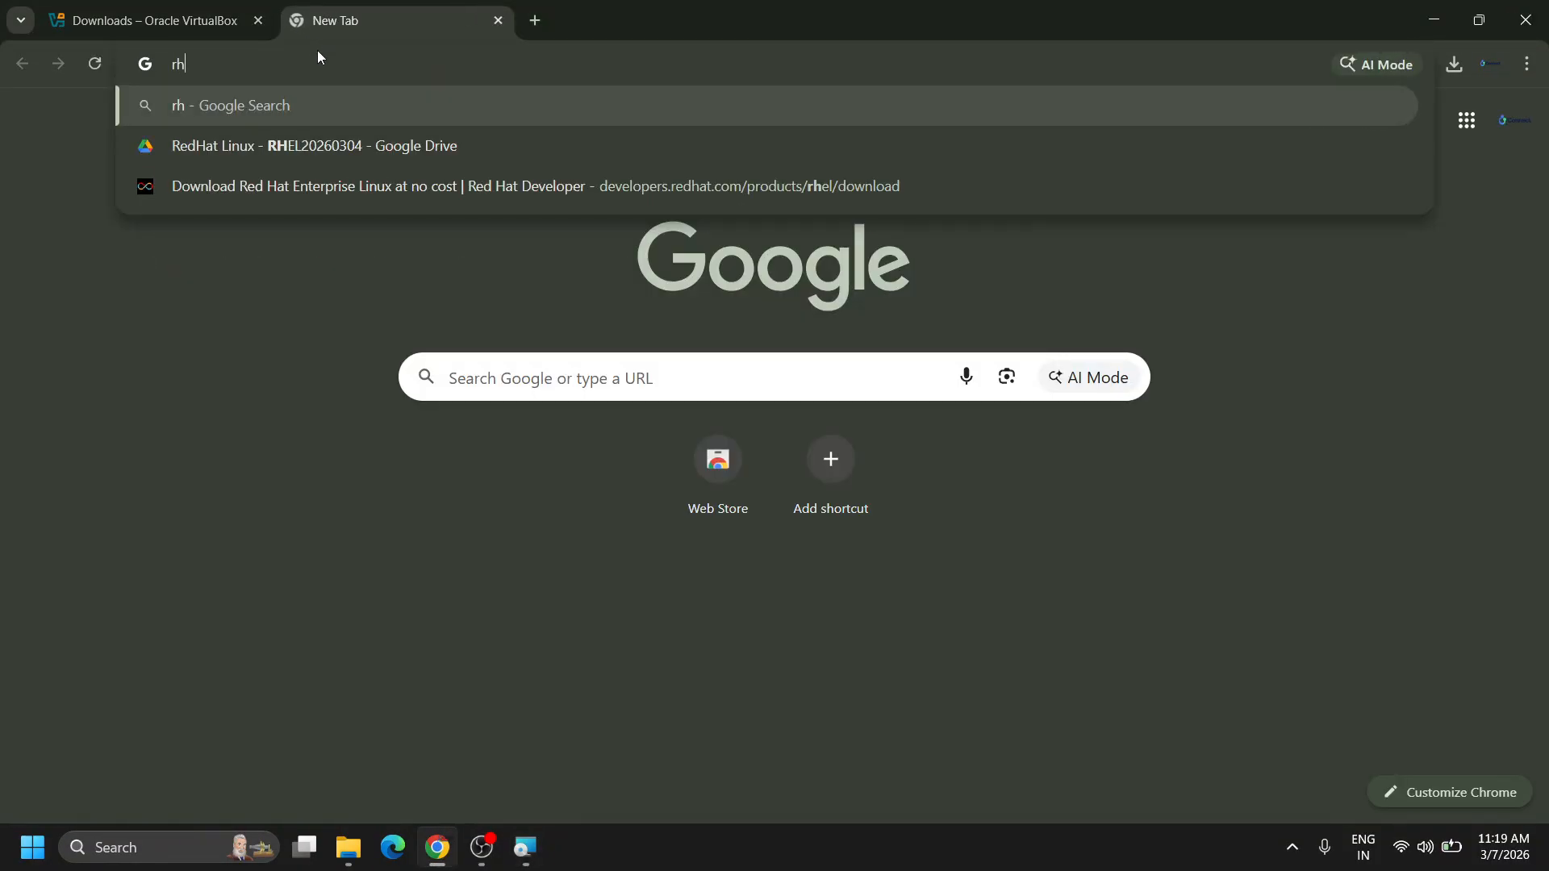
{"action": "key", "text": "BackSpace"}
{"action": "key", "text": "BackSpace"}
{"action": "type", "text": "rhe"}
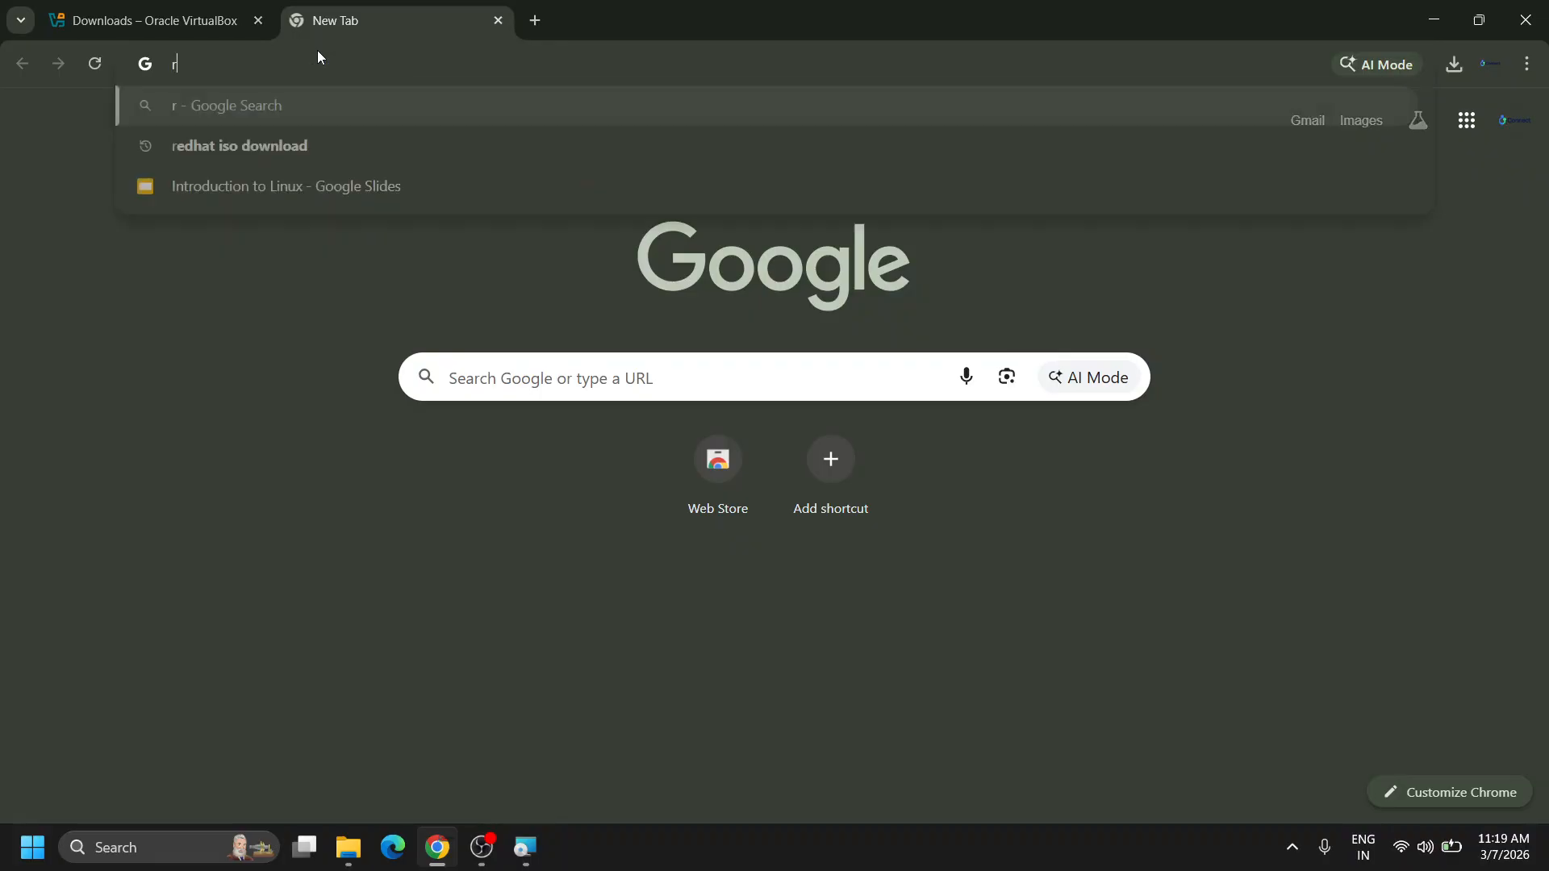
{"action": "key", "text": "BackSpace"}
{"action": "key", "text": "BackSpace"}
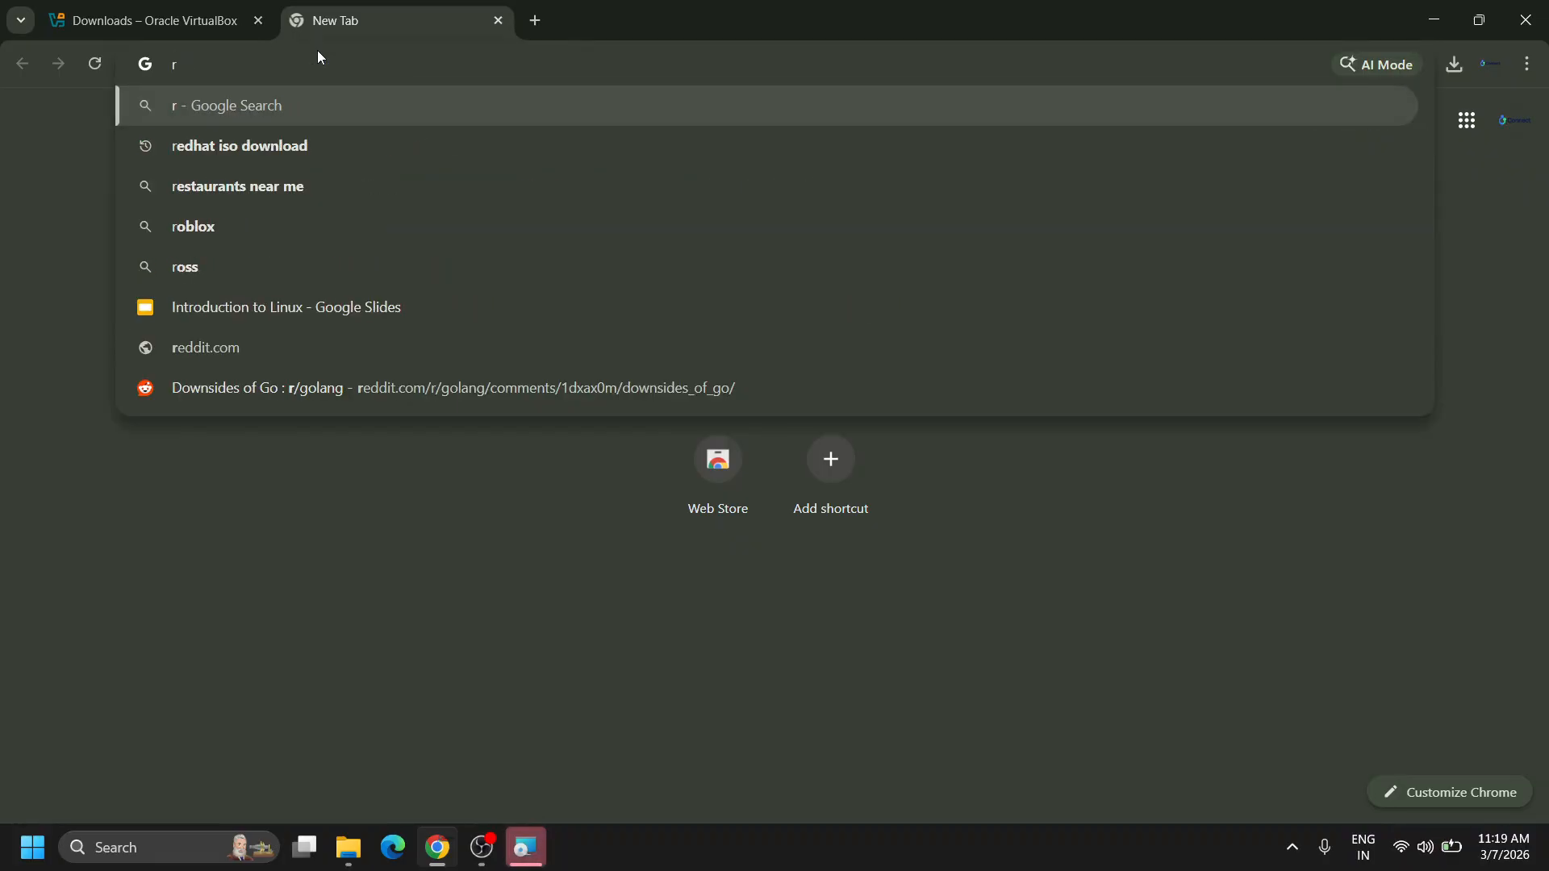
{"action": "type", "text": "edhat i"}
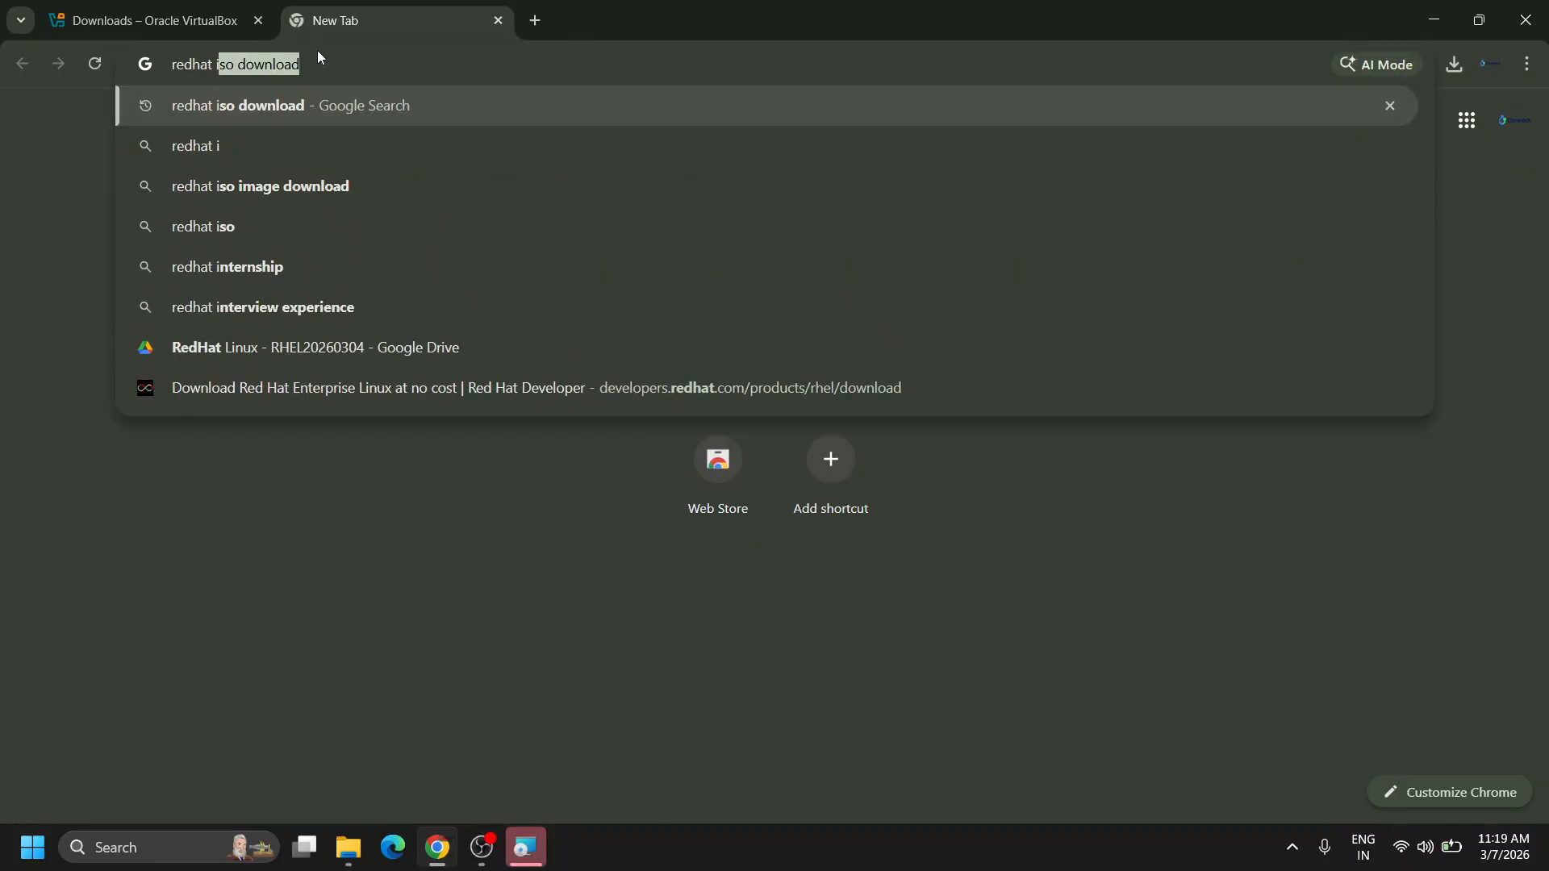
{"action": "key", "text": "Down"}
{"action": "key", "text": "Return"}
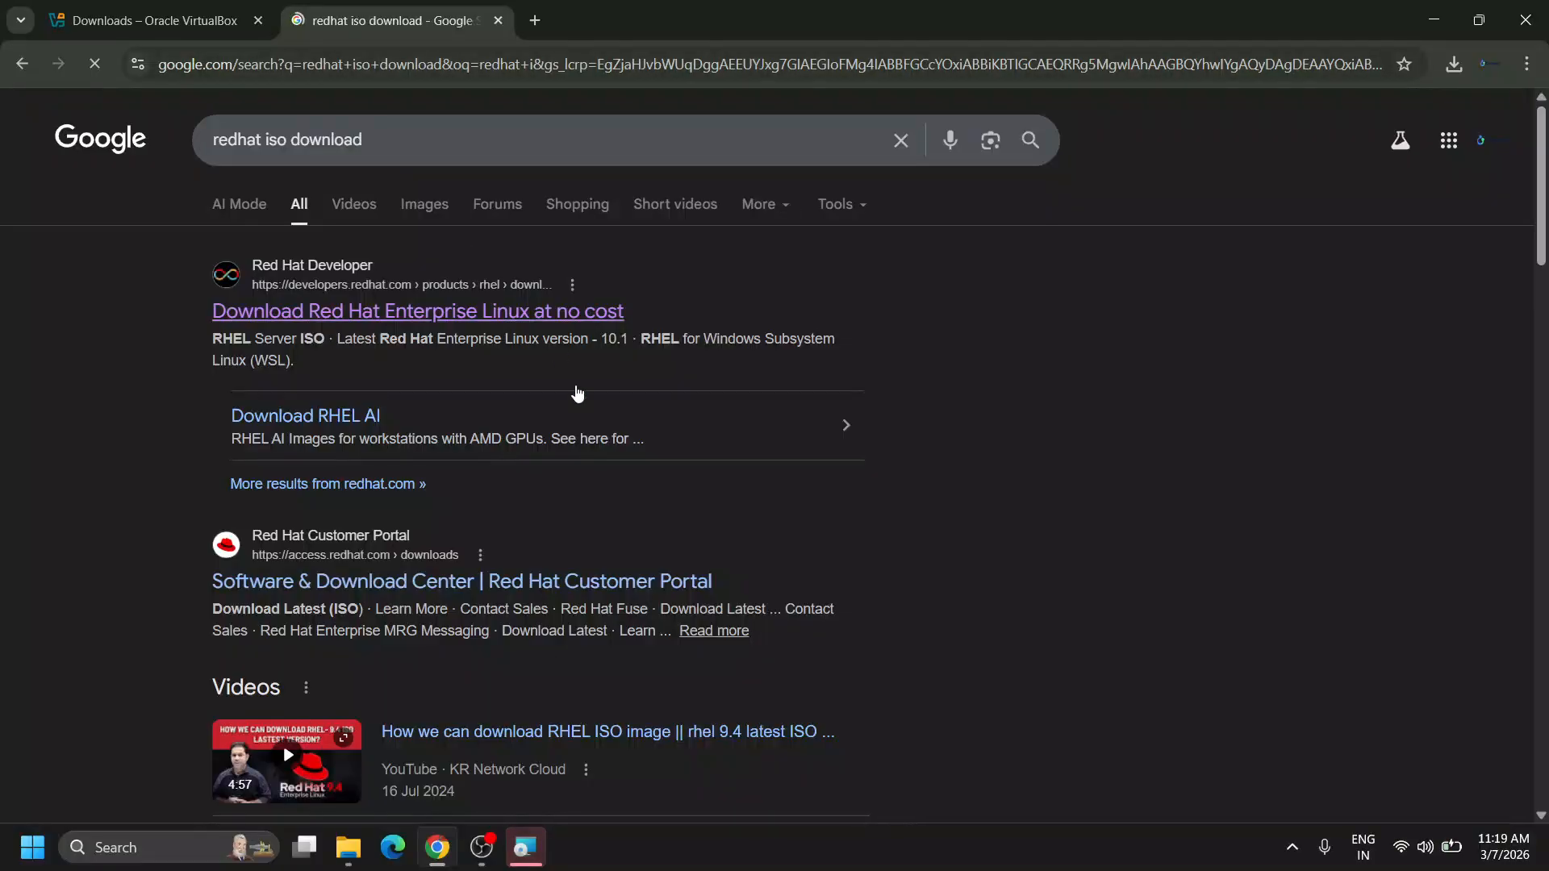
{"action": "left_click", "coordinate": [425, 319]}
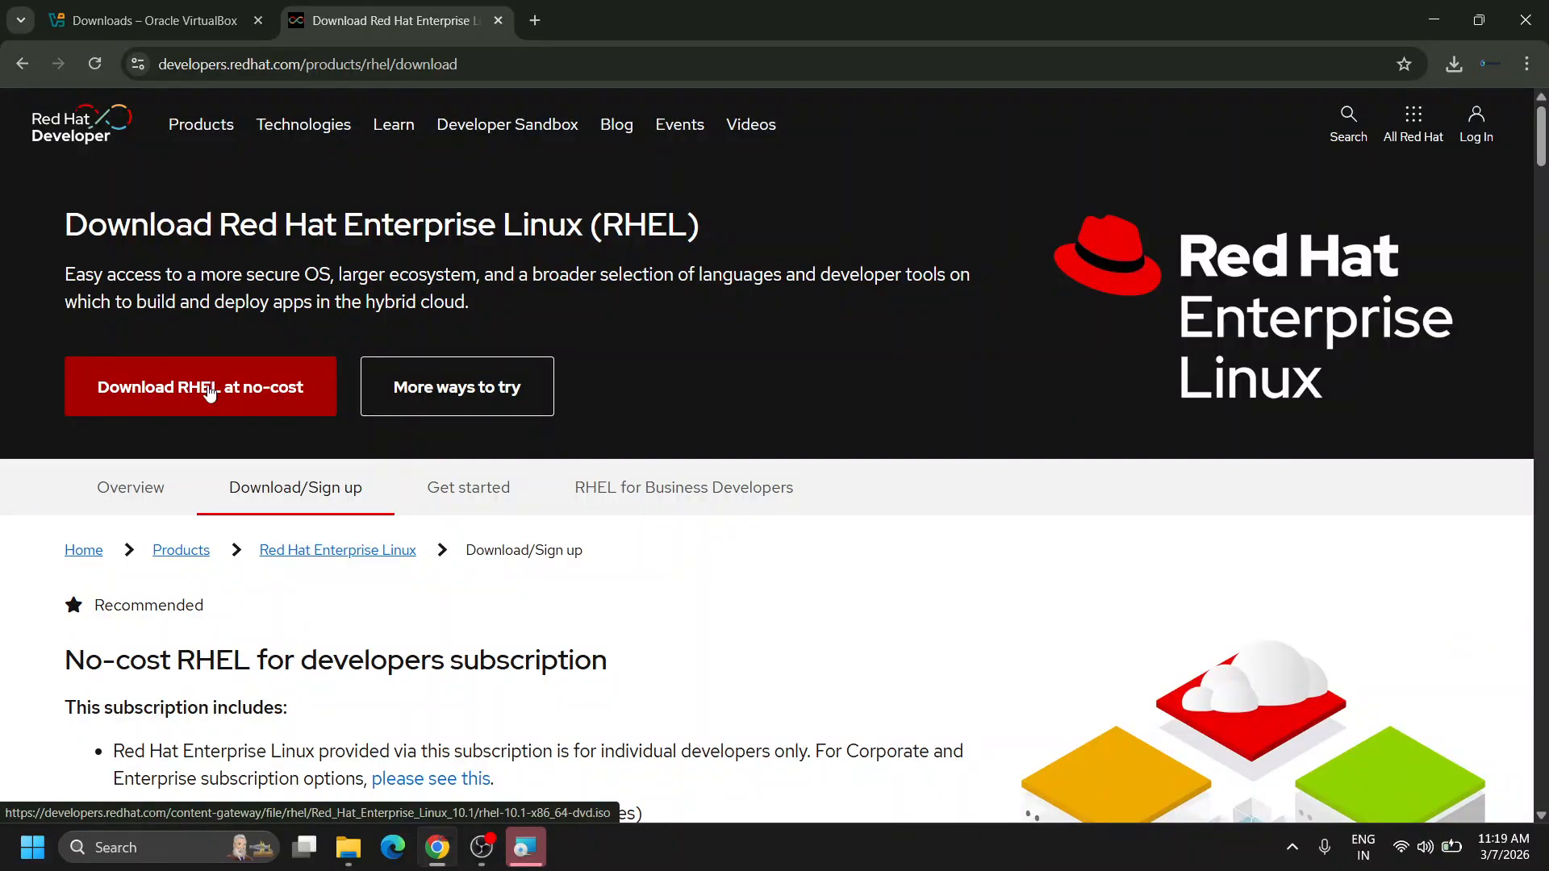
{"action": "left_click", "coordinate": [209, 392]}
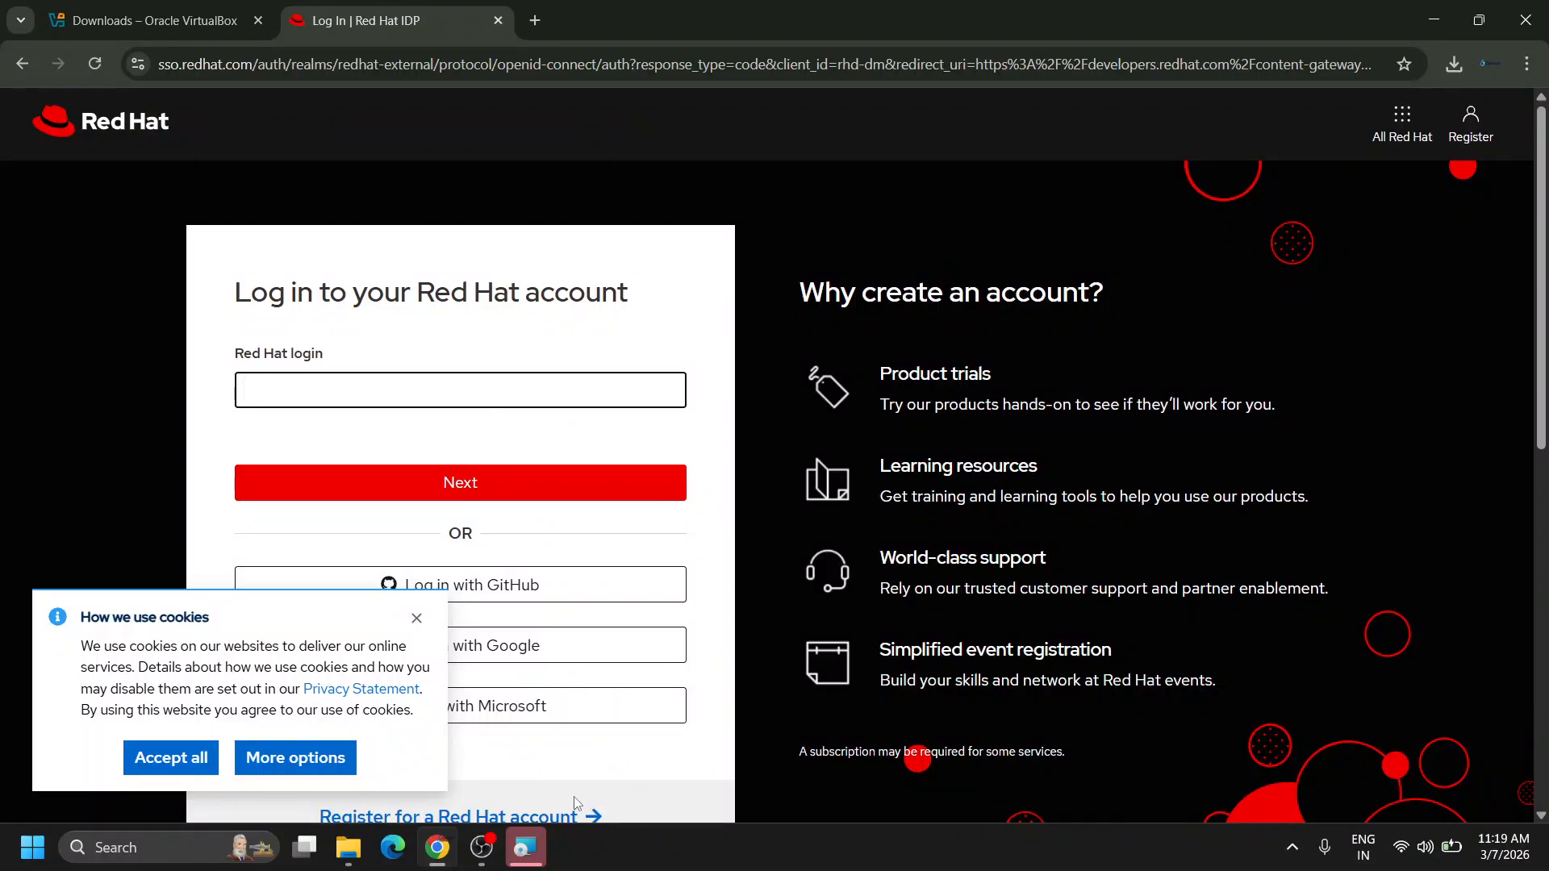
Show the RHEL 10 folder with rhel-10.1-x86_64-dvd, then finish the VirtualBox installer.
{"action": "mouse_move", "coordinate": [528, 855]}
{"action": "mouse_move", "coordinate": [349, 849]}
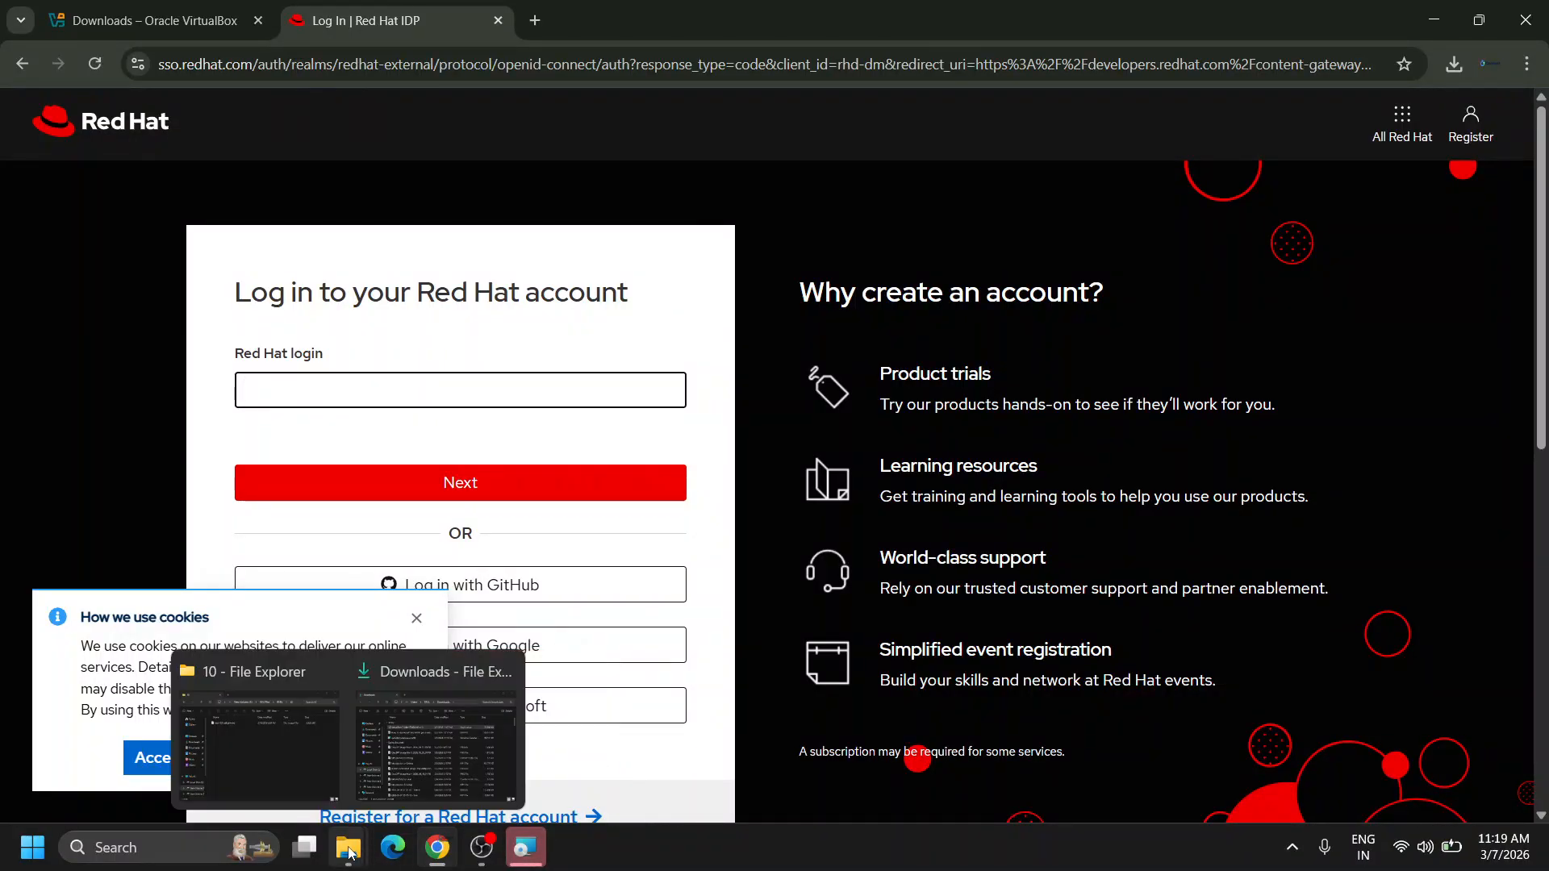
{"action": "left_click", "coordinate": [258, 726]}
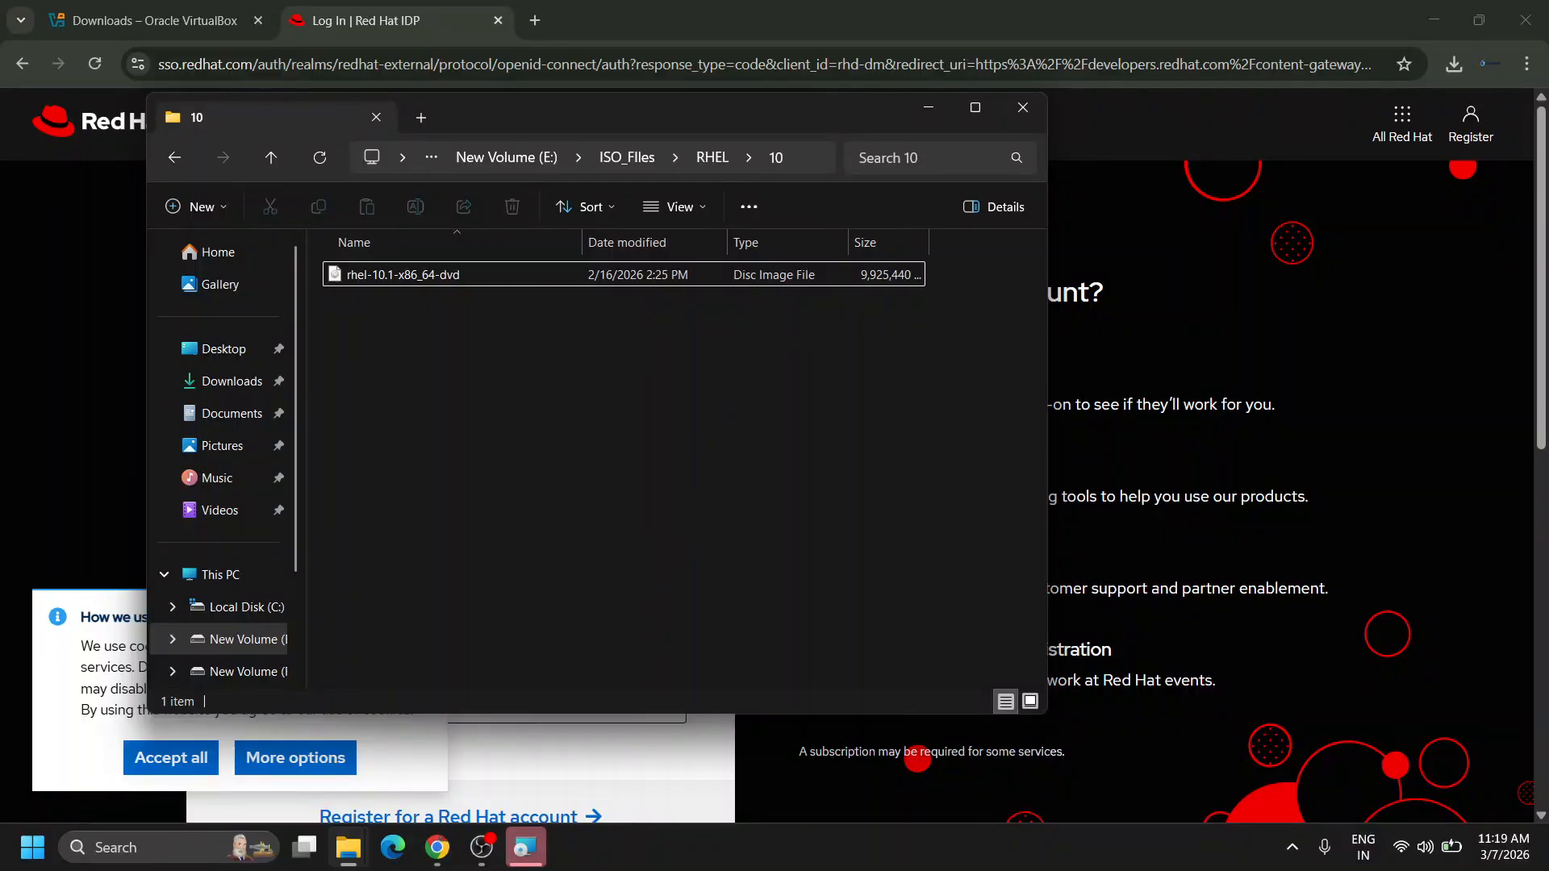
{"action": "left_click", "coordinate": [526, 847]}
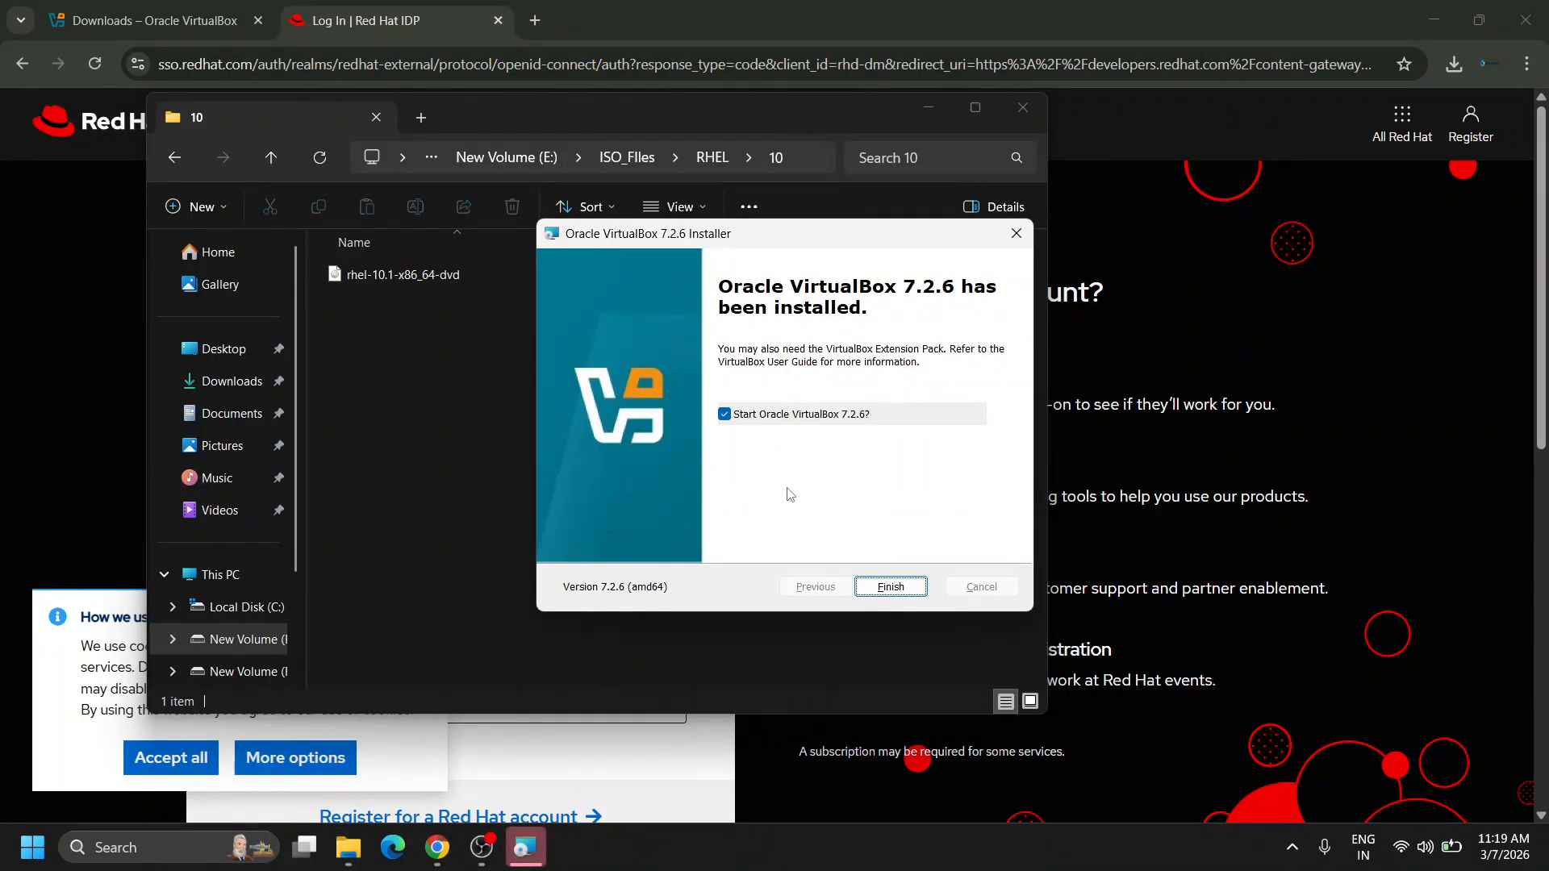
{"action": "left_click", "coordinate": [890, 588]}
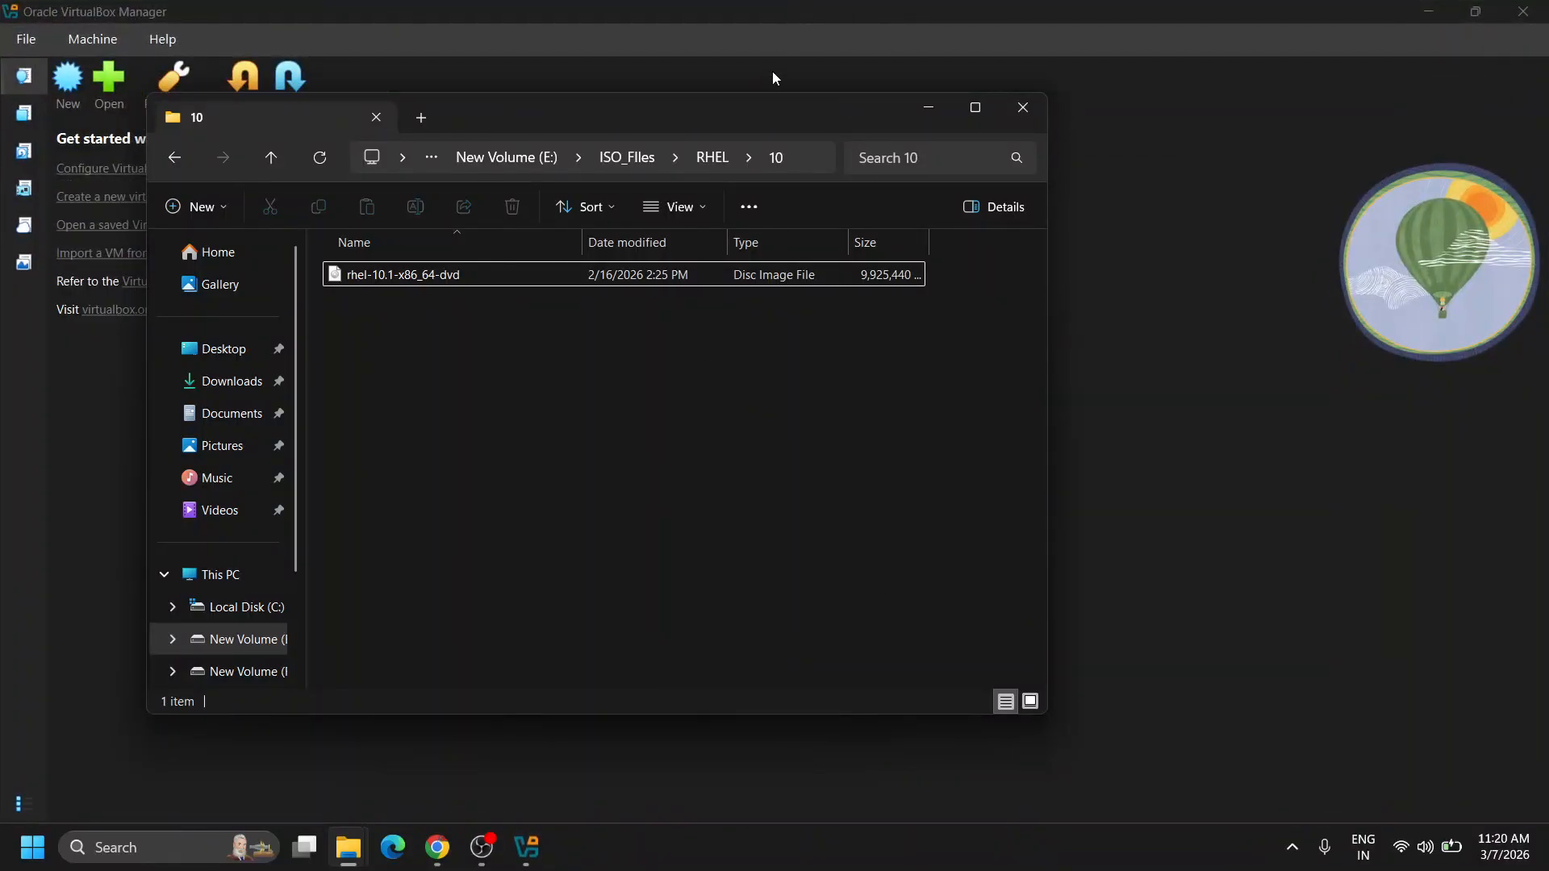
Move the Explorer window aside and open the New Virtual Machine dialog in VirtualBox Manager.
{"action": "left_click_drag", "start_coordinate": [699, 124], "coordinate": [1073, 160]}
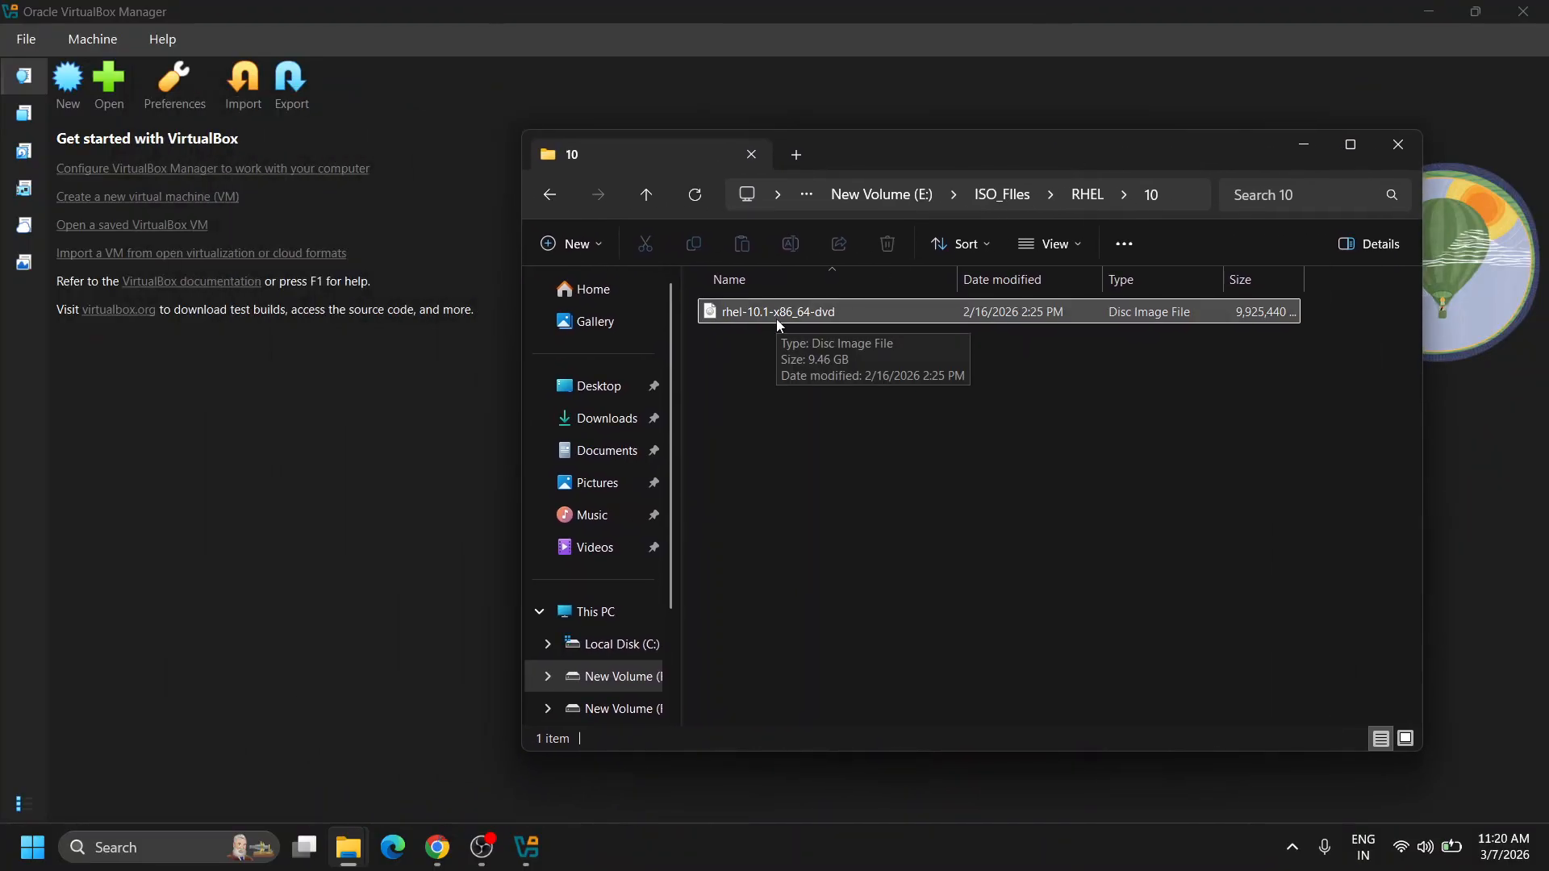
{"action": "left_click", "coordinate": [466, 8]}
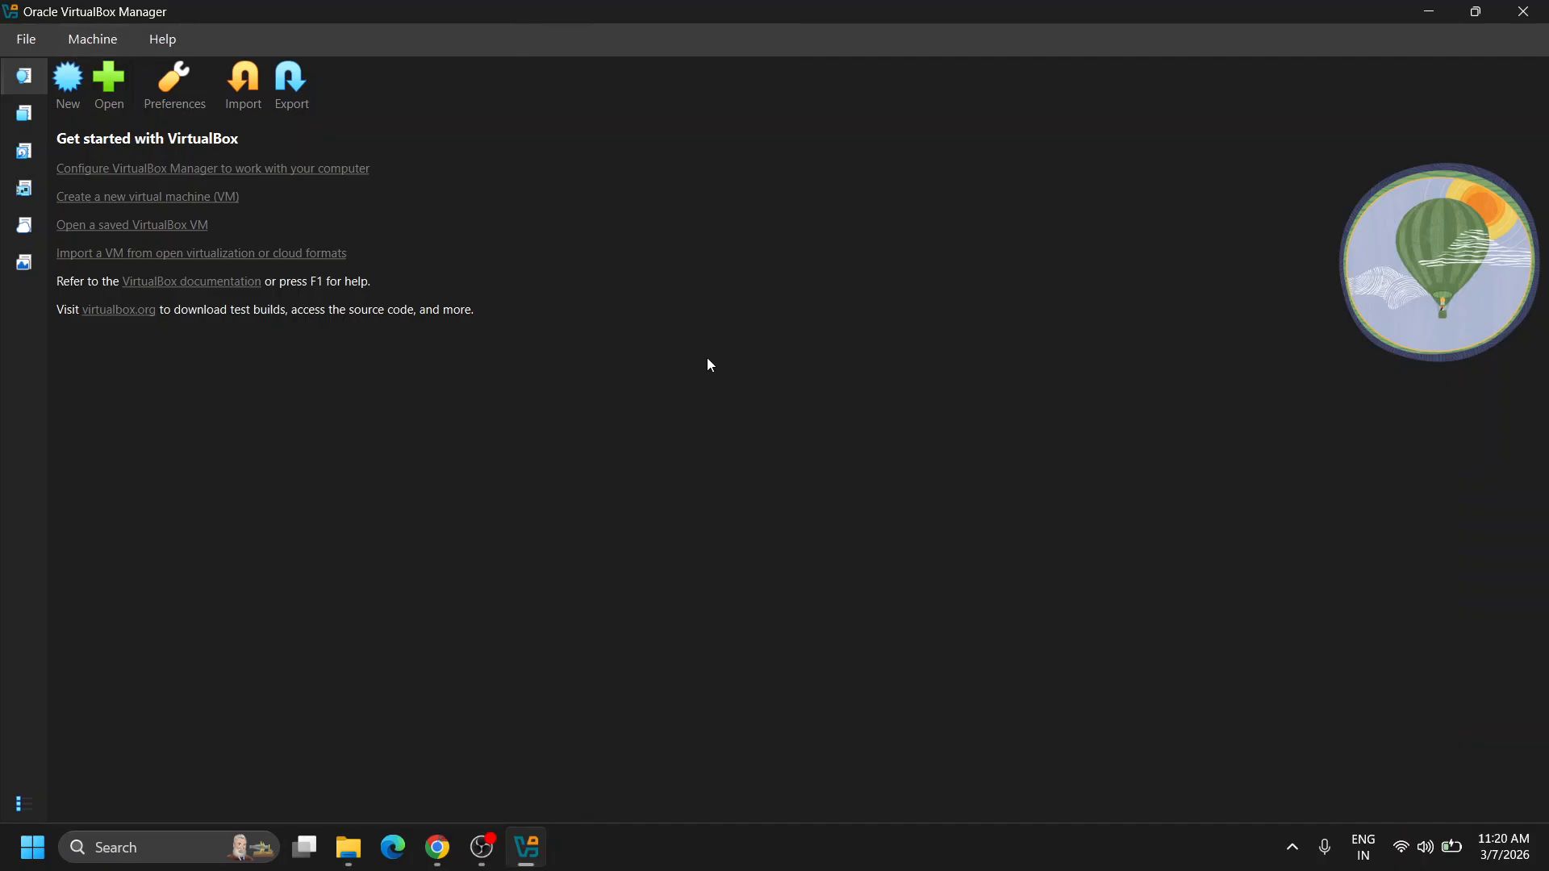
{"action": "left_click", "coordinate": [68, 89]}
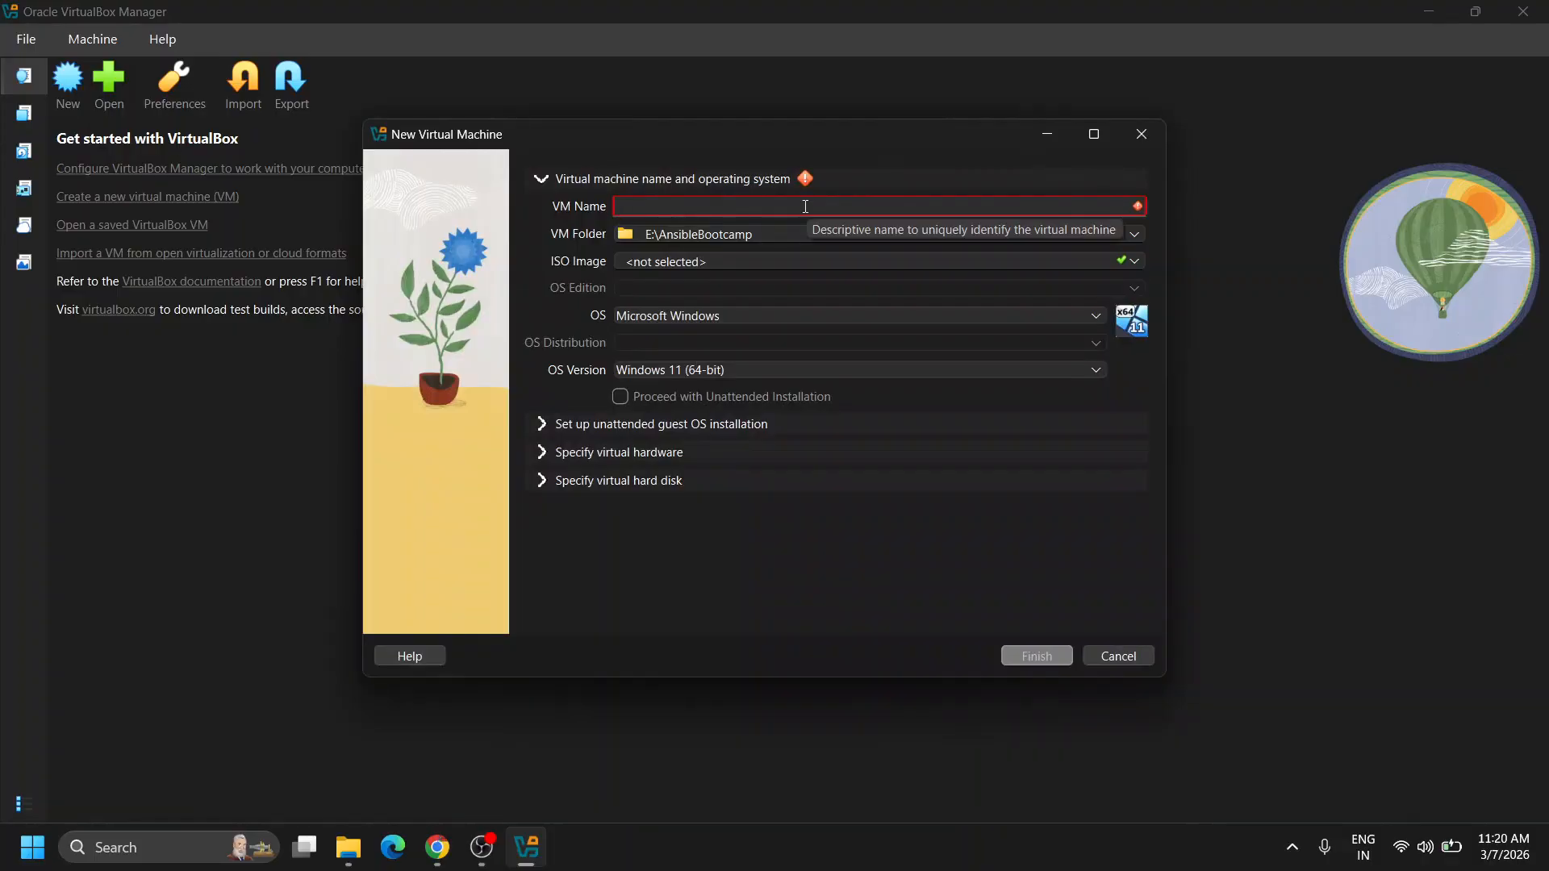
Name the VM rhel10 and attach rhel-10.1-x86_64-dvd.iso, detected as Red Hat (64-bit).
{"action": "type", "text": "rhel10"}
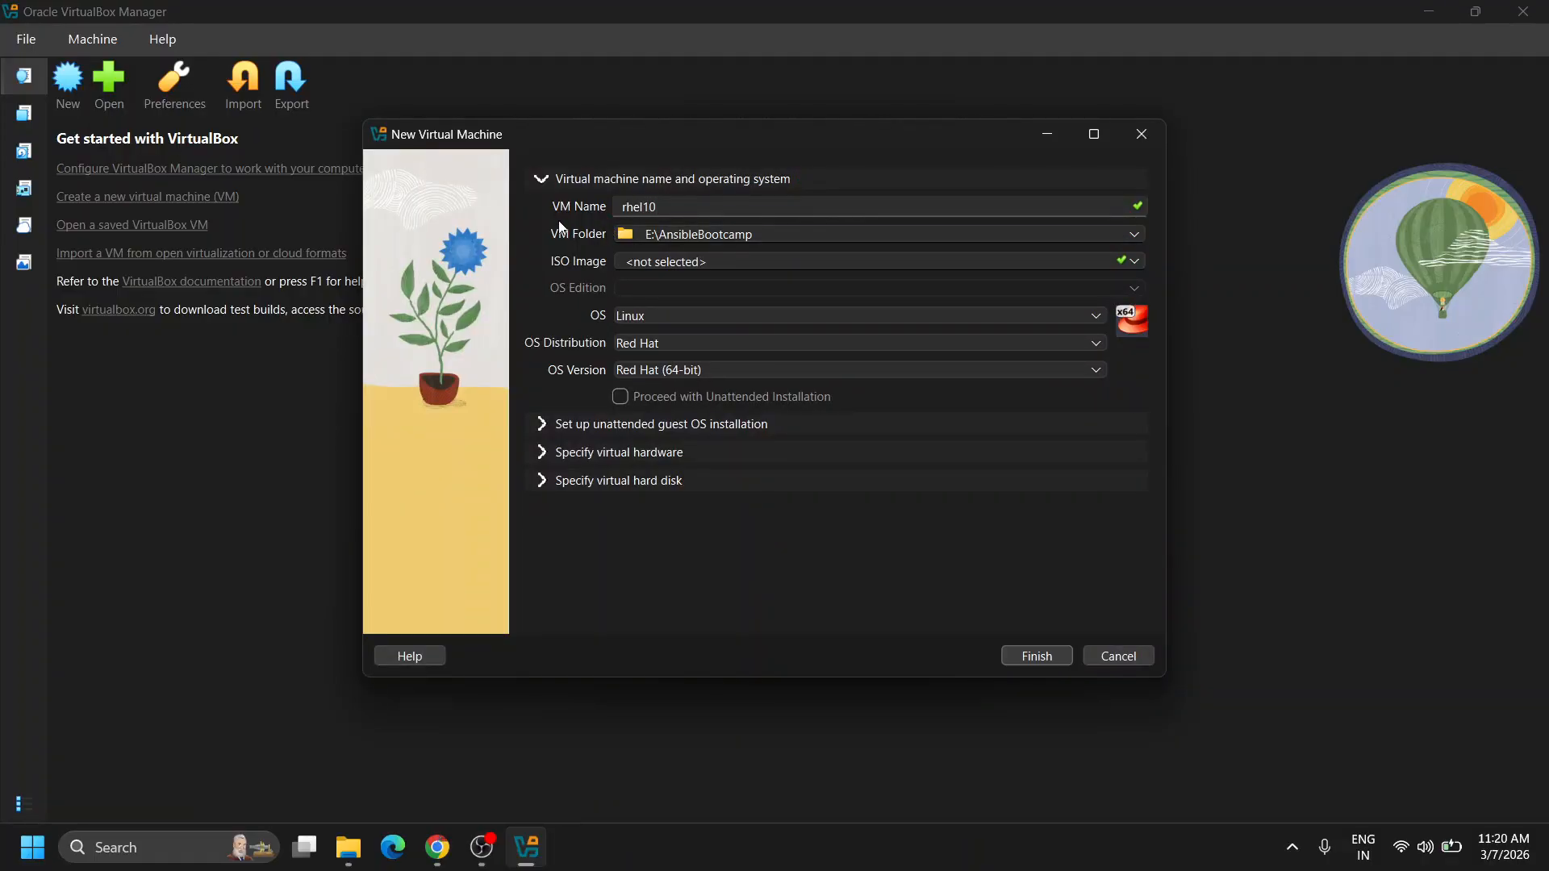
{"action": "left_click", "coordinate": [1135, 262]}
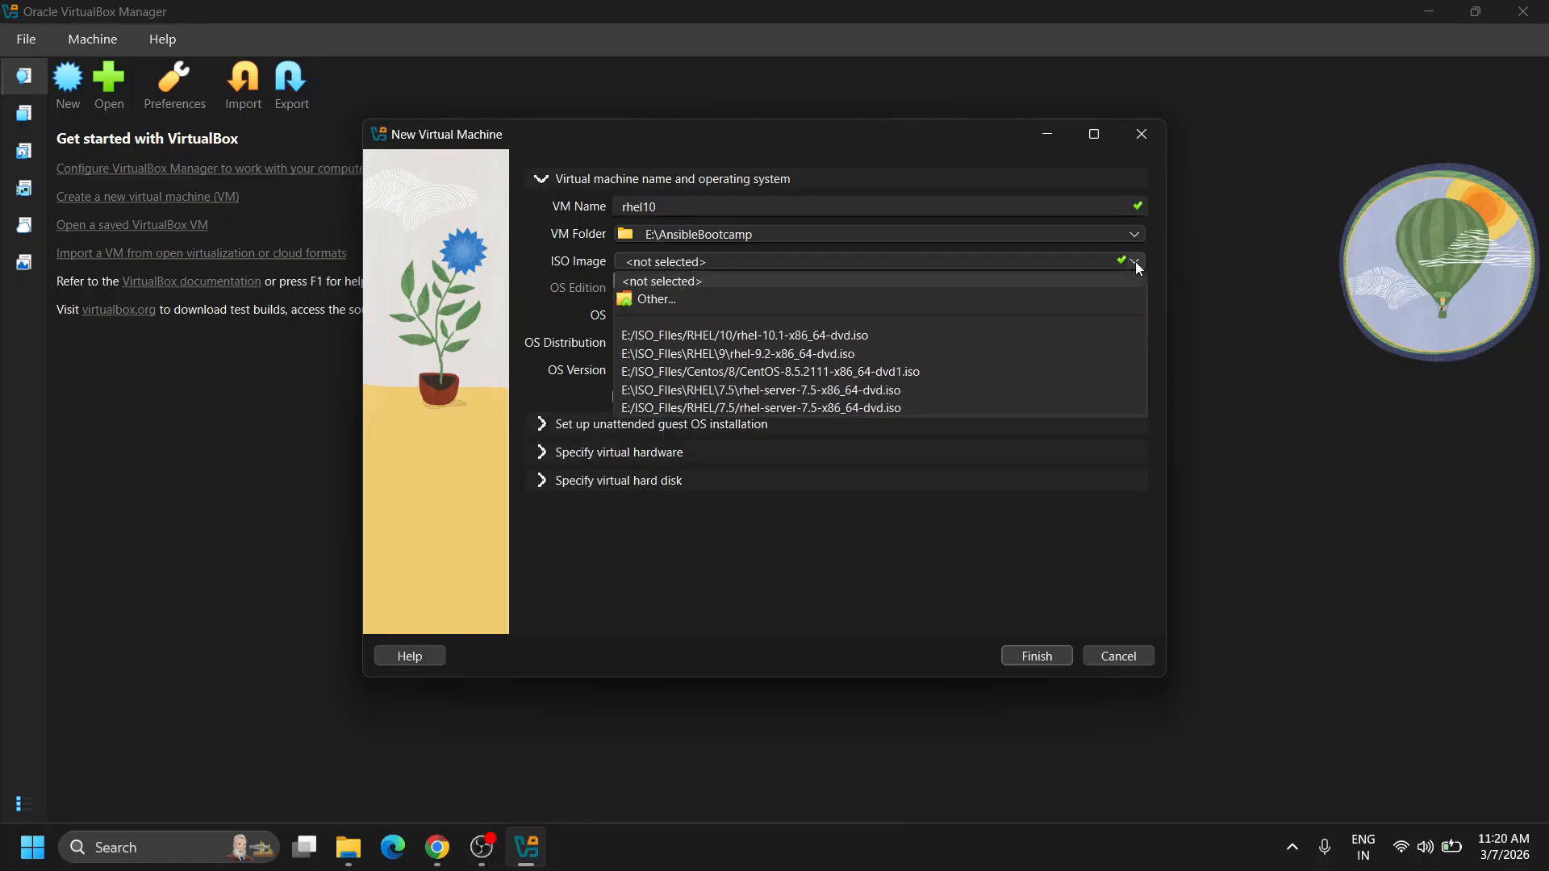
{"action": "left_click", "coordinate": [649, 300]}
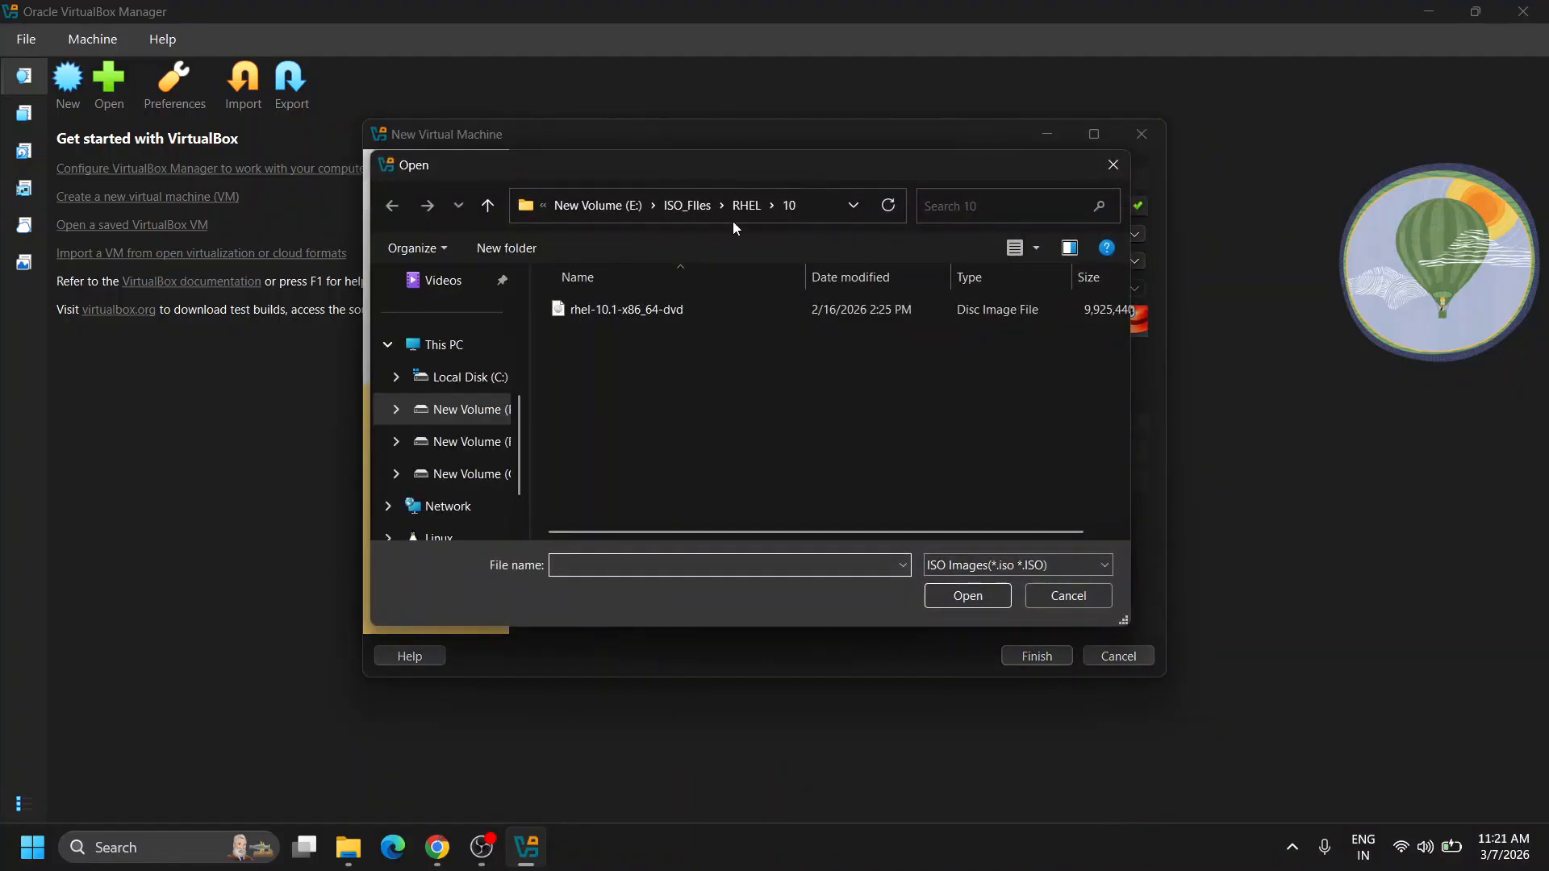
{"action": "double_click", "coordinate": [665, 308]}
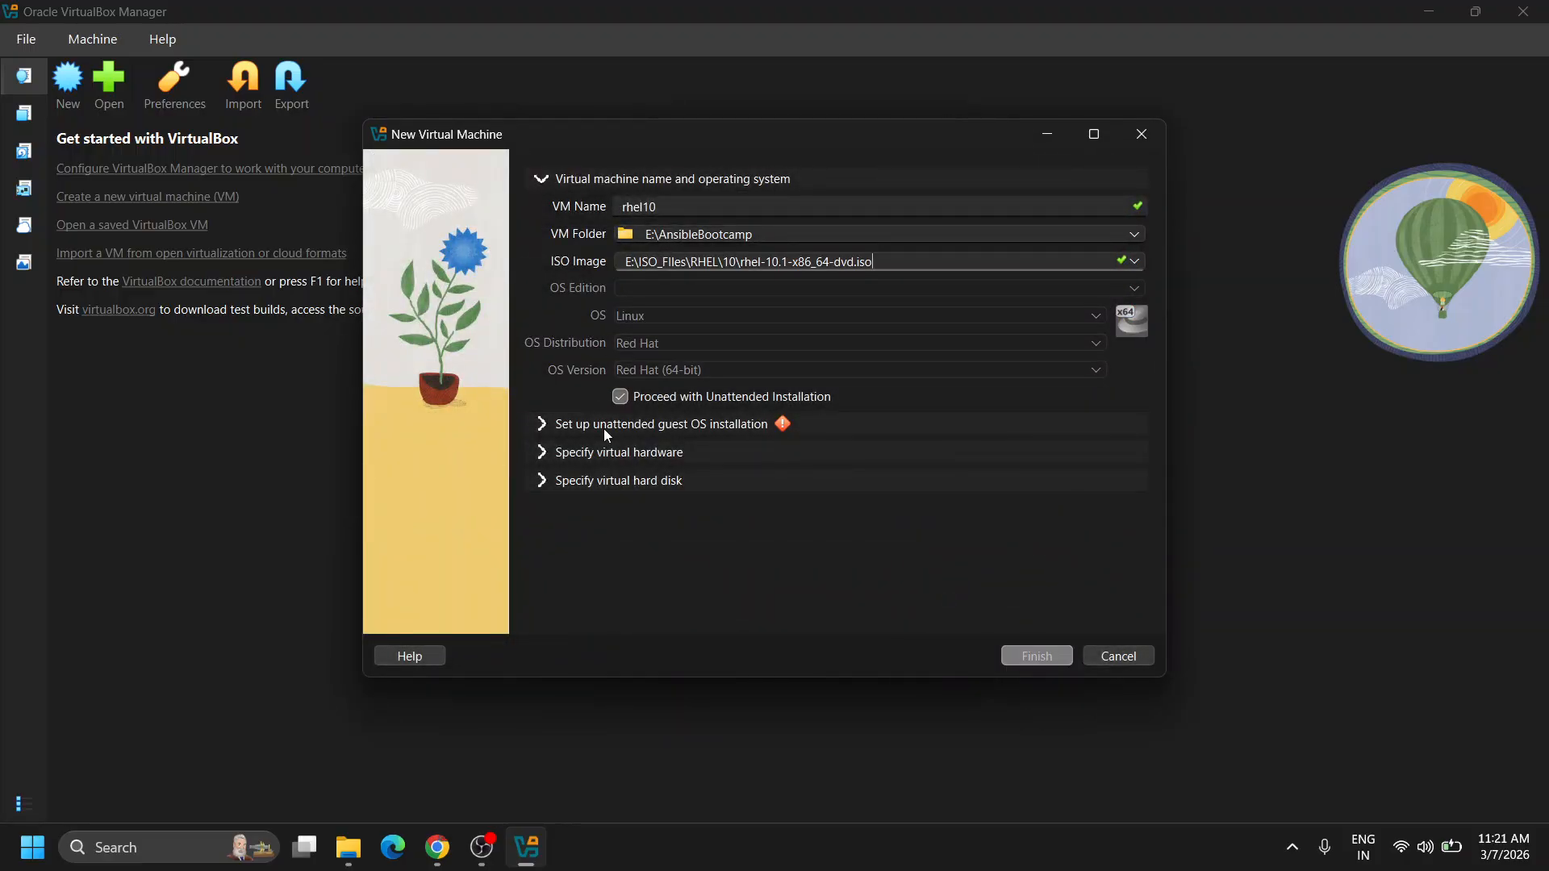
Enter the unattended-install guest account password and paste it into Confirm Password.
{"action": "left_click", "coordinate": [542, 425]}
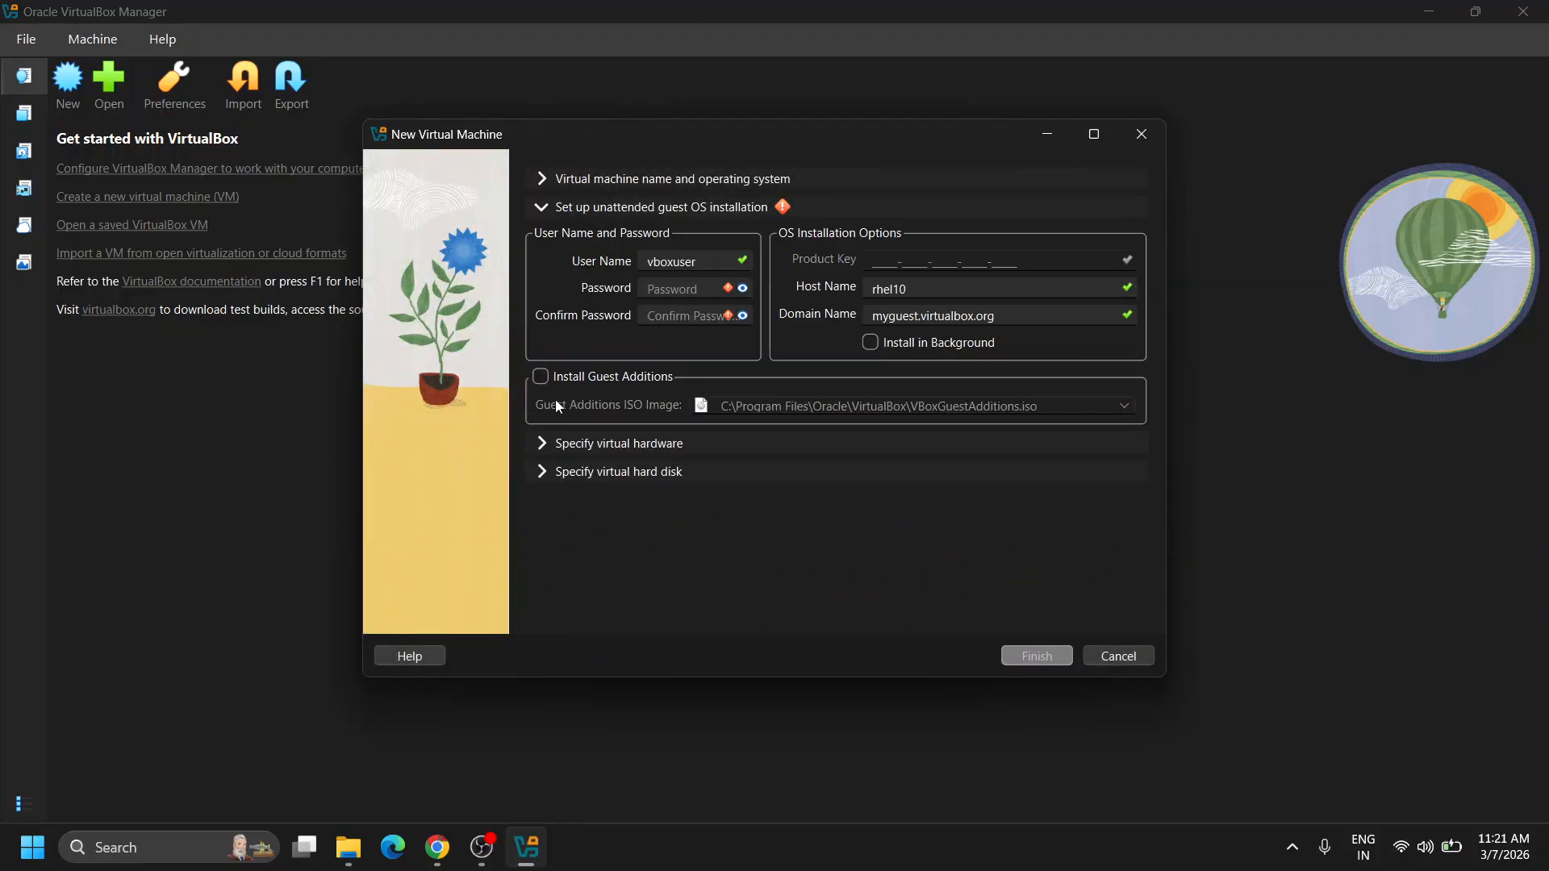
{"action": "left_click", "coordinate": [679, 289]}
{"action": "type", "text": "••"}
{"action": "key", "text": "BackSpace"}
{"action": "type", "text": "••••••"}
{"action": "left_click", "coordinate": [742, 288]}
{"action": "type", "text": "me"}
{"action": "key", "text": "ctrl+a"}
{"action": "key", "text": "ctrl+c"}
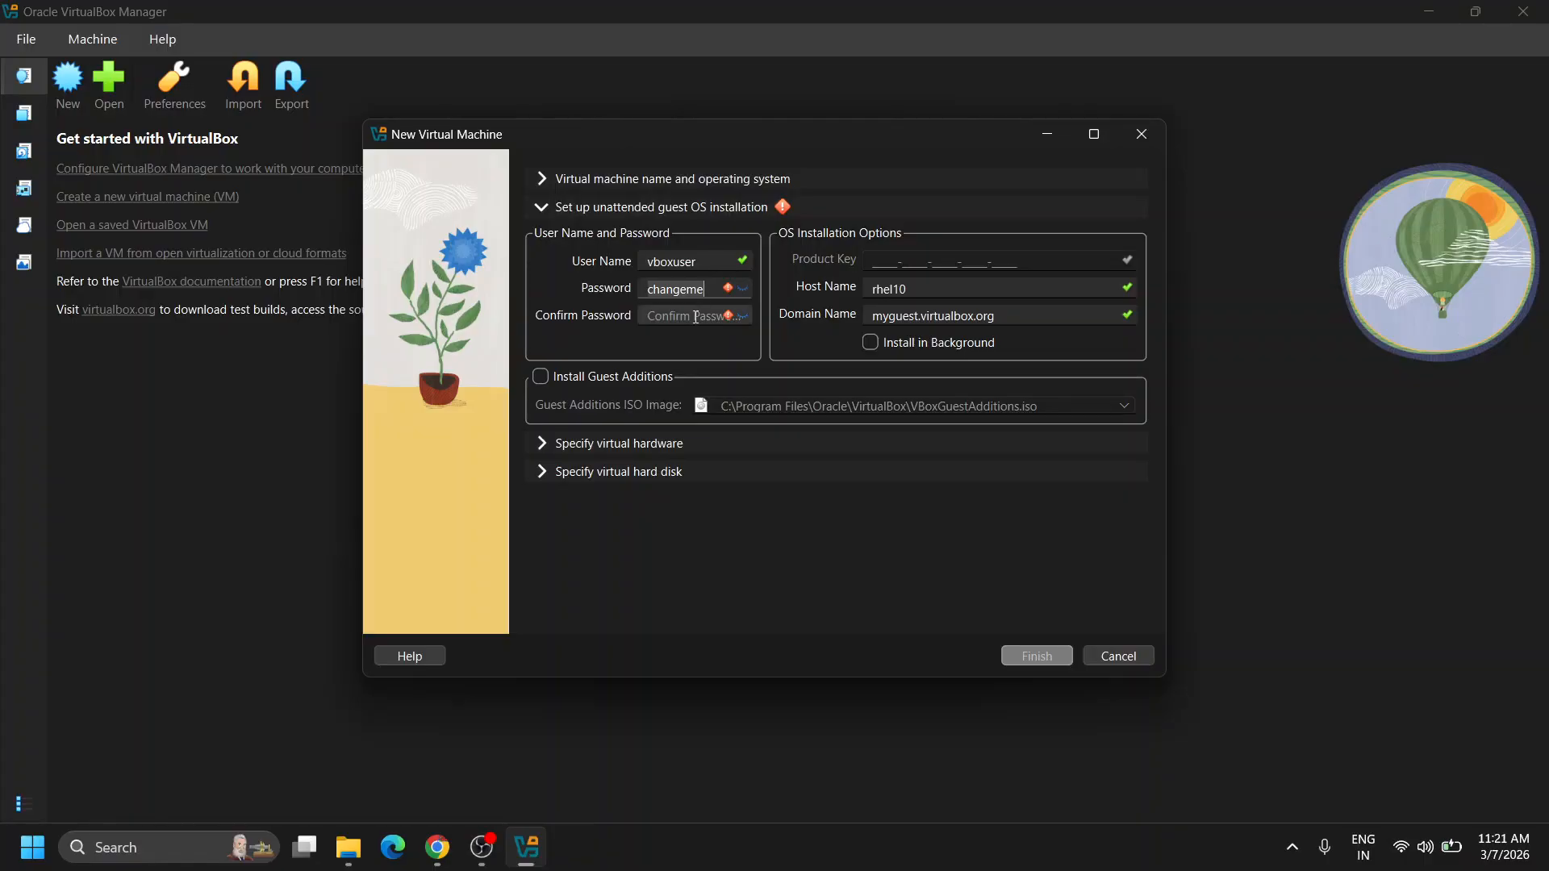
{"action": "left_click", "coordinate": [696, 316]}
{"action": "key", "text": "ctrl+v"}
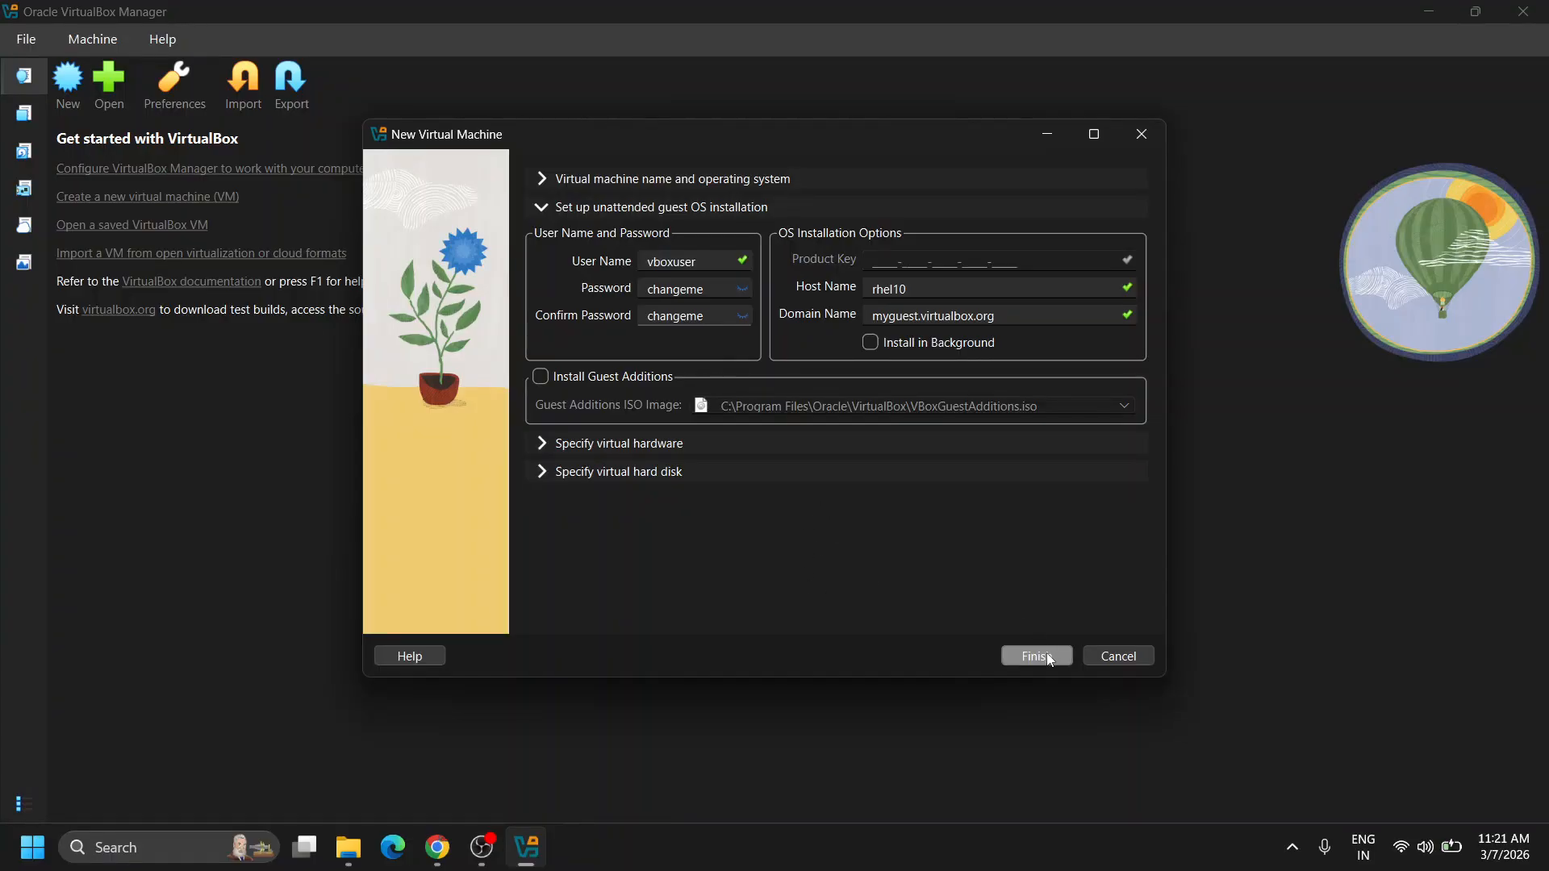
{"action": "left_click", "coordinate": [540, 449]}
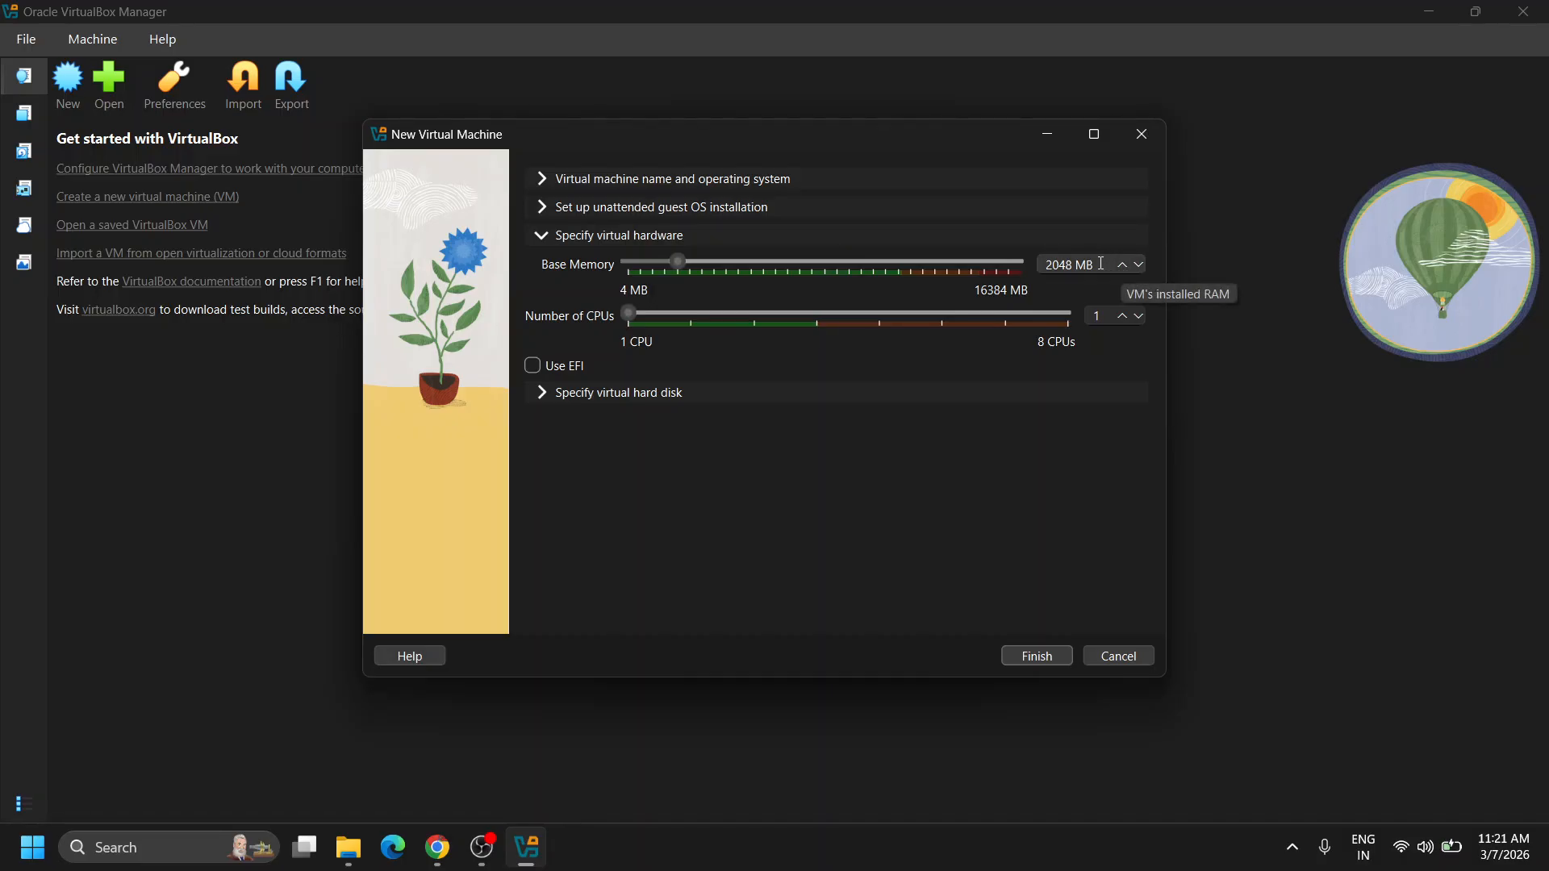
Set base memory to 4096 MB and CPUs to 2, then expand the 20.00 GB virtual hard disk settings.
{"action": "left_click", "coordinate": [1064, 266]}
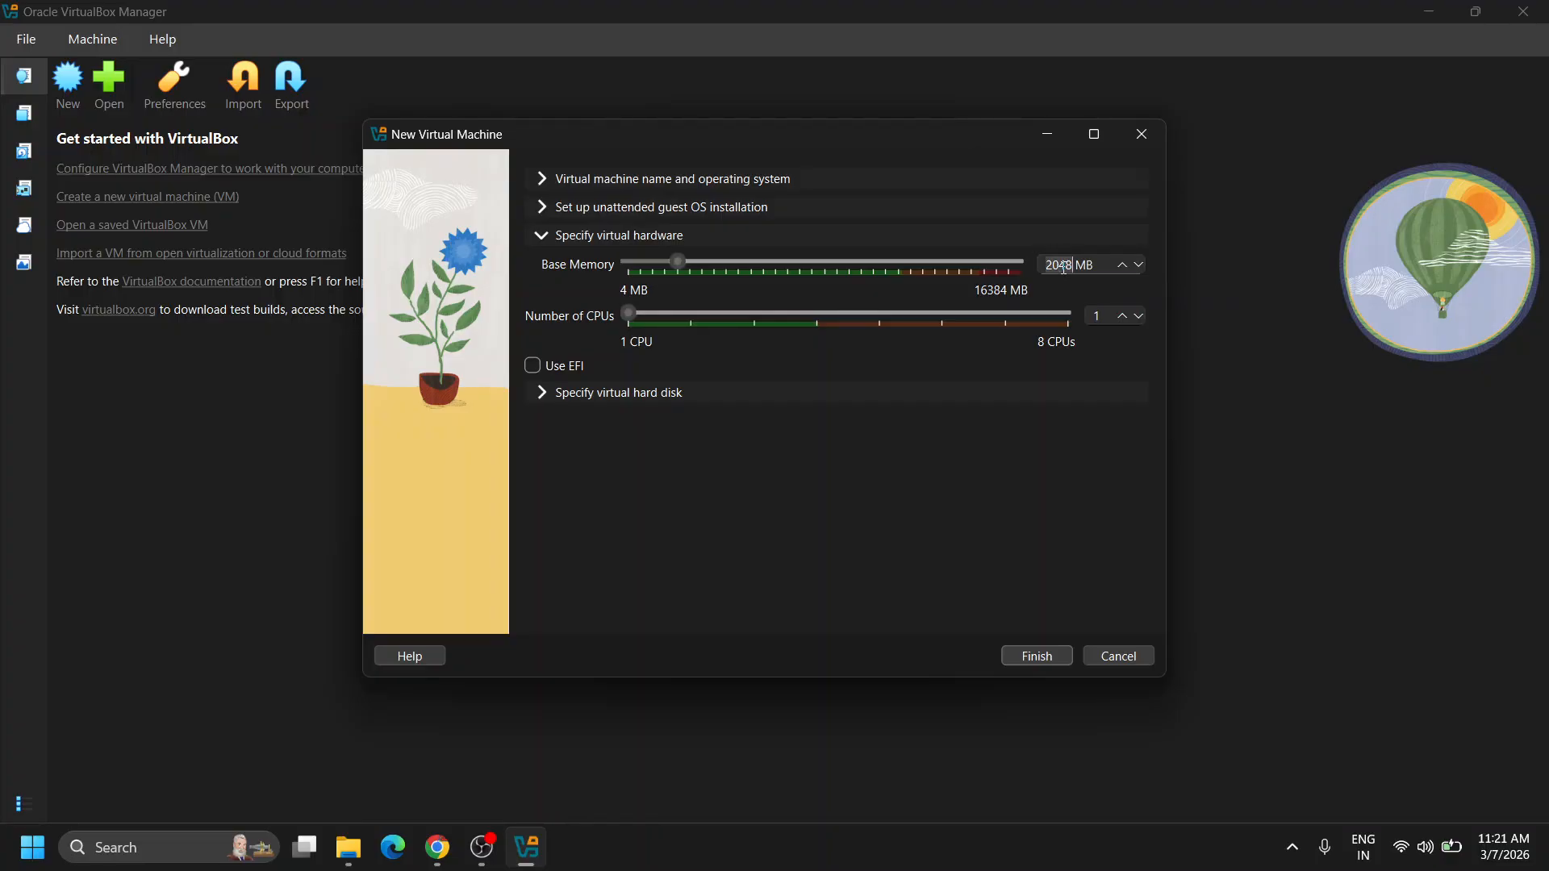
{"action": "key", "text": "ctrl+a"}
{"action": "type", "text": "49"}
{"action": "type", "text": "96"}
{"action": "left_click", "coordinate": [1122, 316]}
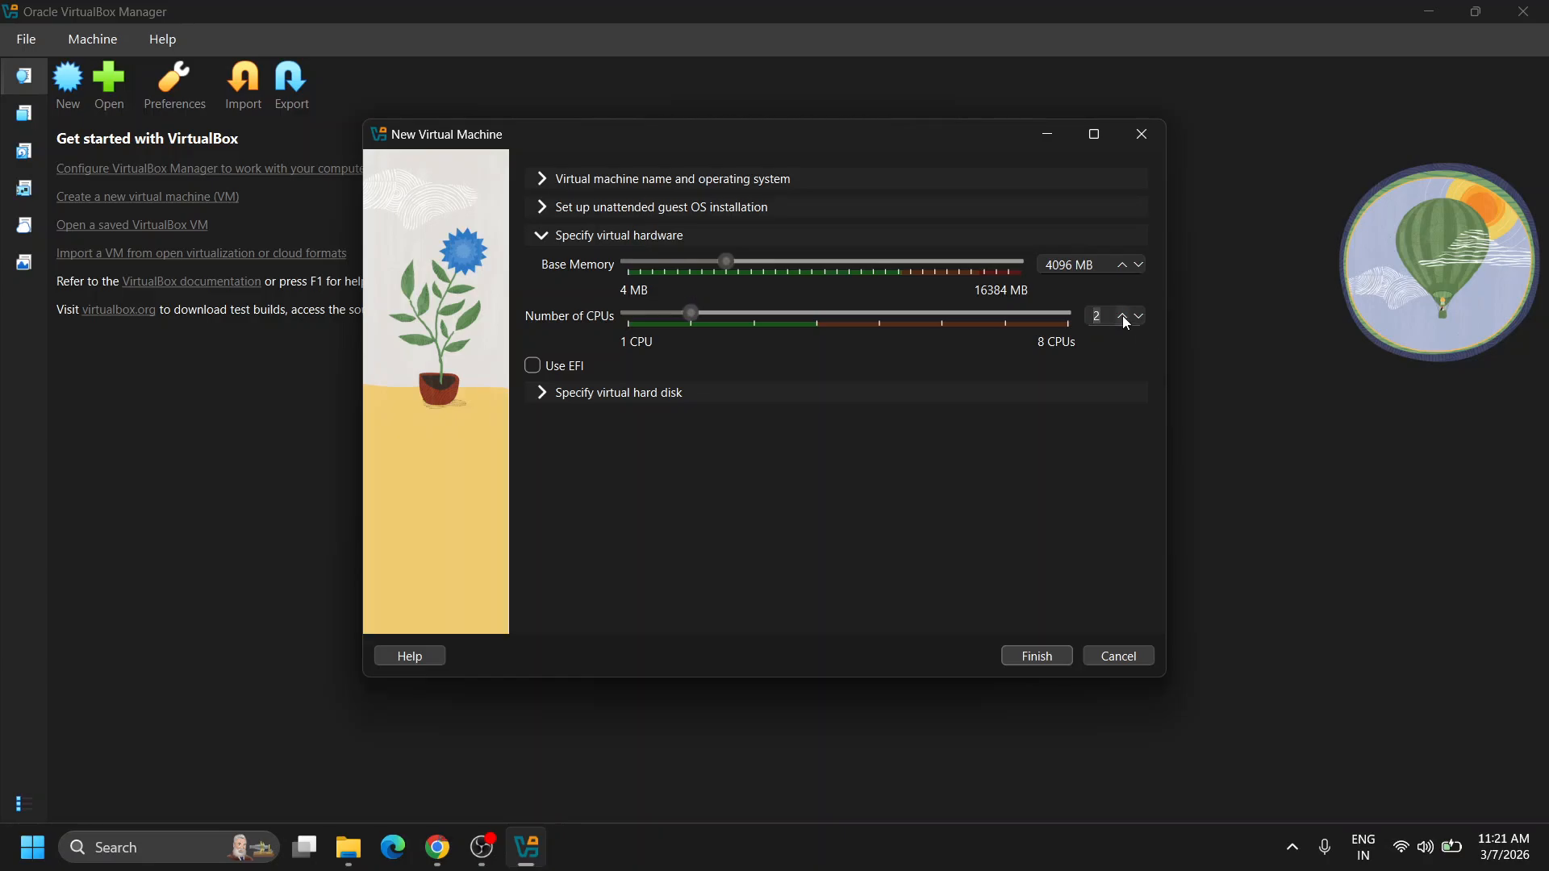
{"action": "left_click", "coordinate": [539, 395]}
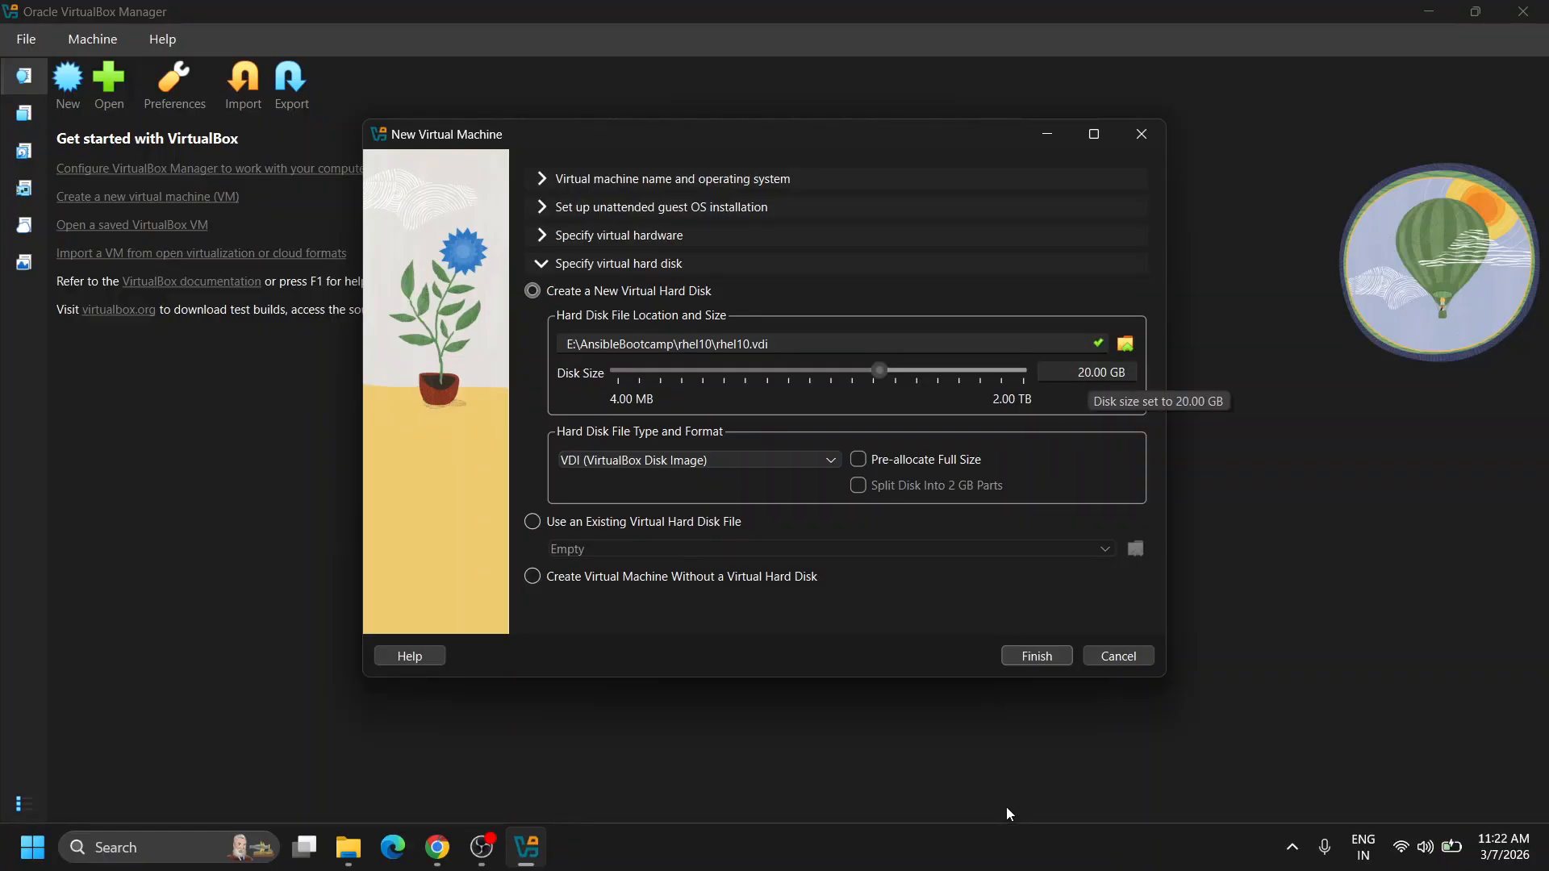
Finish the wizard so the rhel10 VM is created and starts powering up in its console window.
{"action": "left_click", "coordinate": [1040, 658]}
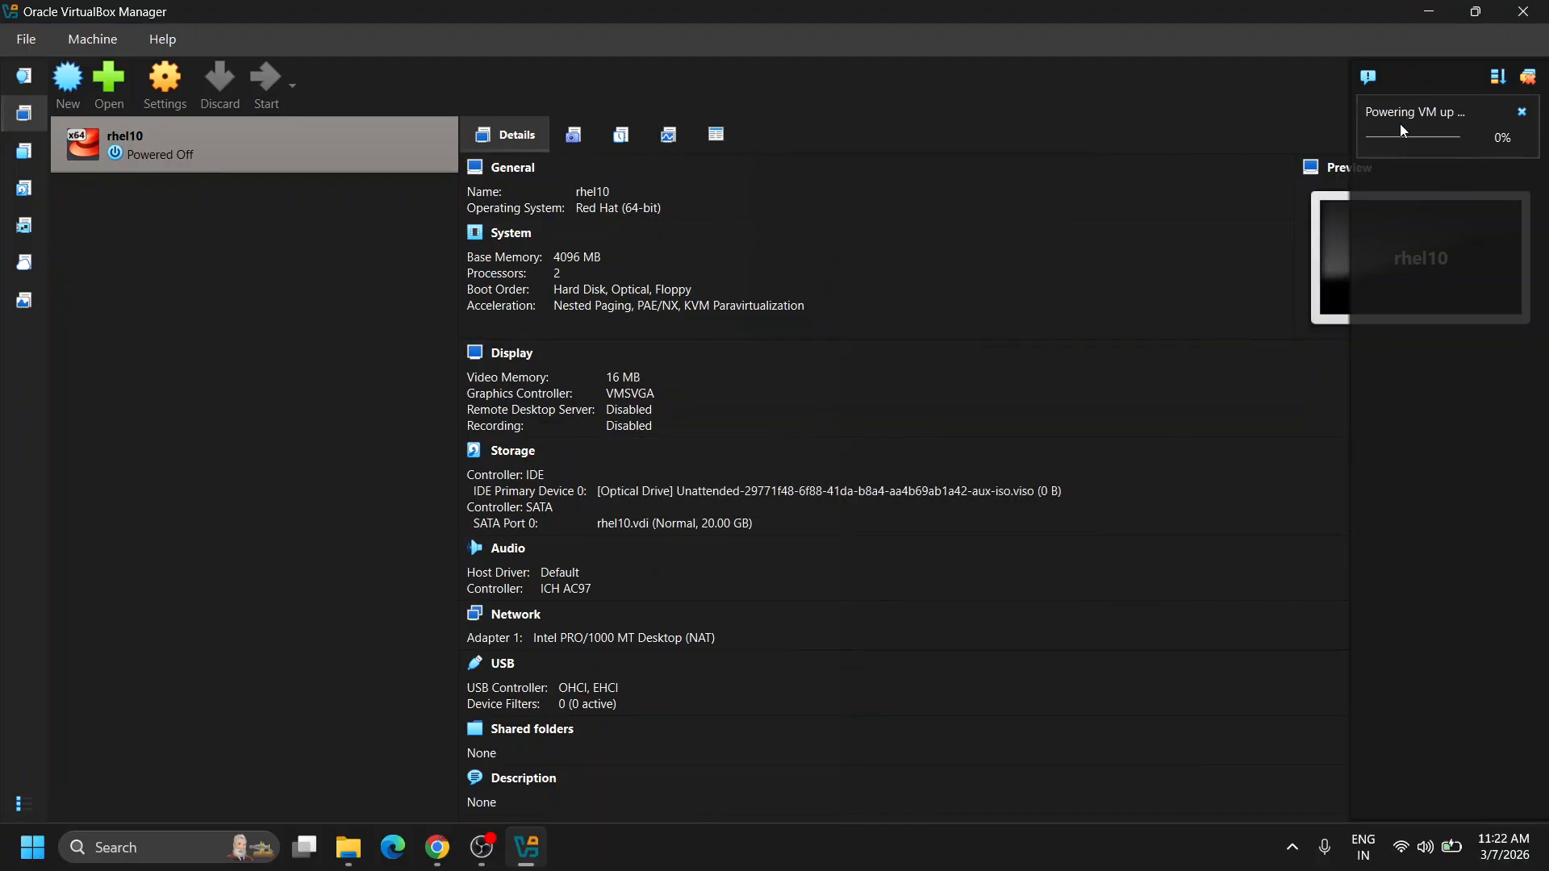
{"action": "mouse_move", "coordinate": [1401, 128]}
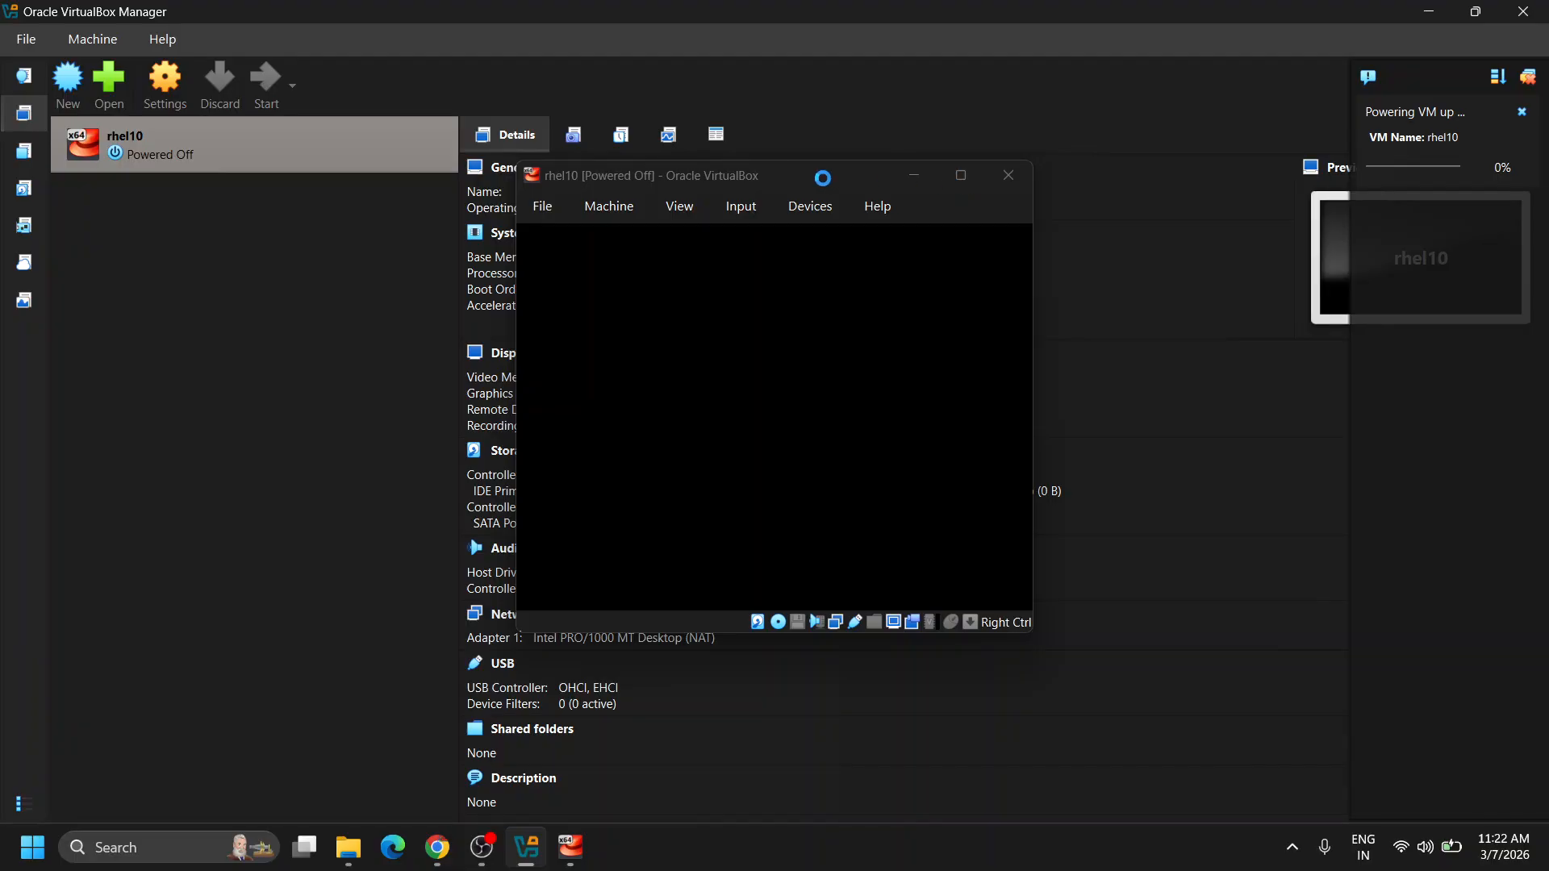
Bring the rhel10 console window back to the front and maximize it on the boot splash.
{"action": "left_click", "coordinate": [776, 178]}
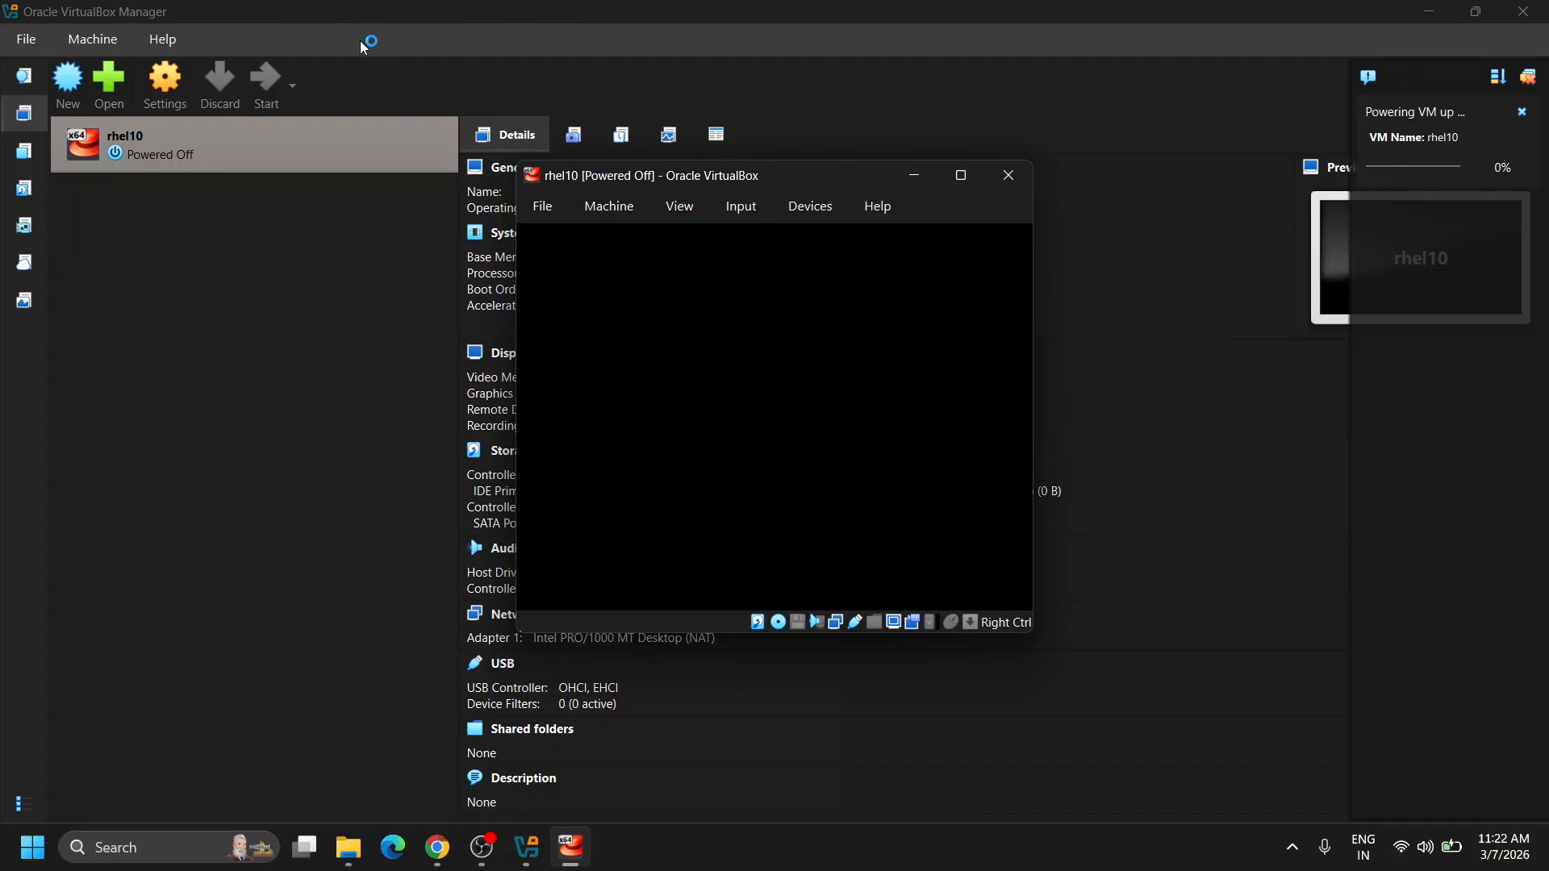
{"action": "left_click", "coordinate": [379, 28]}
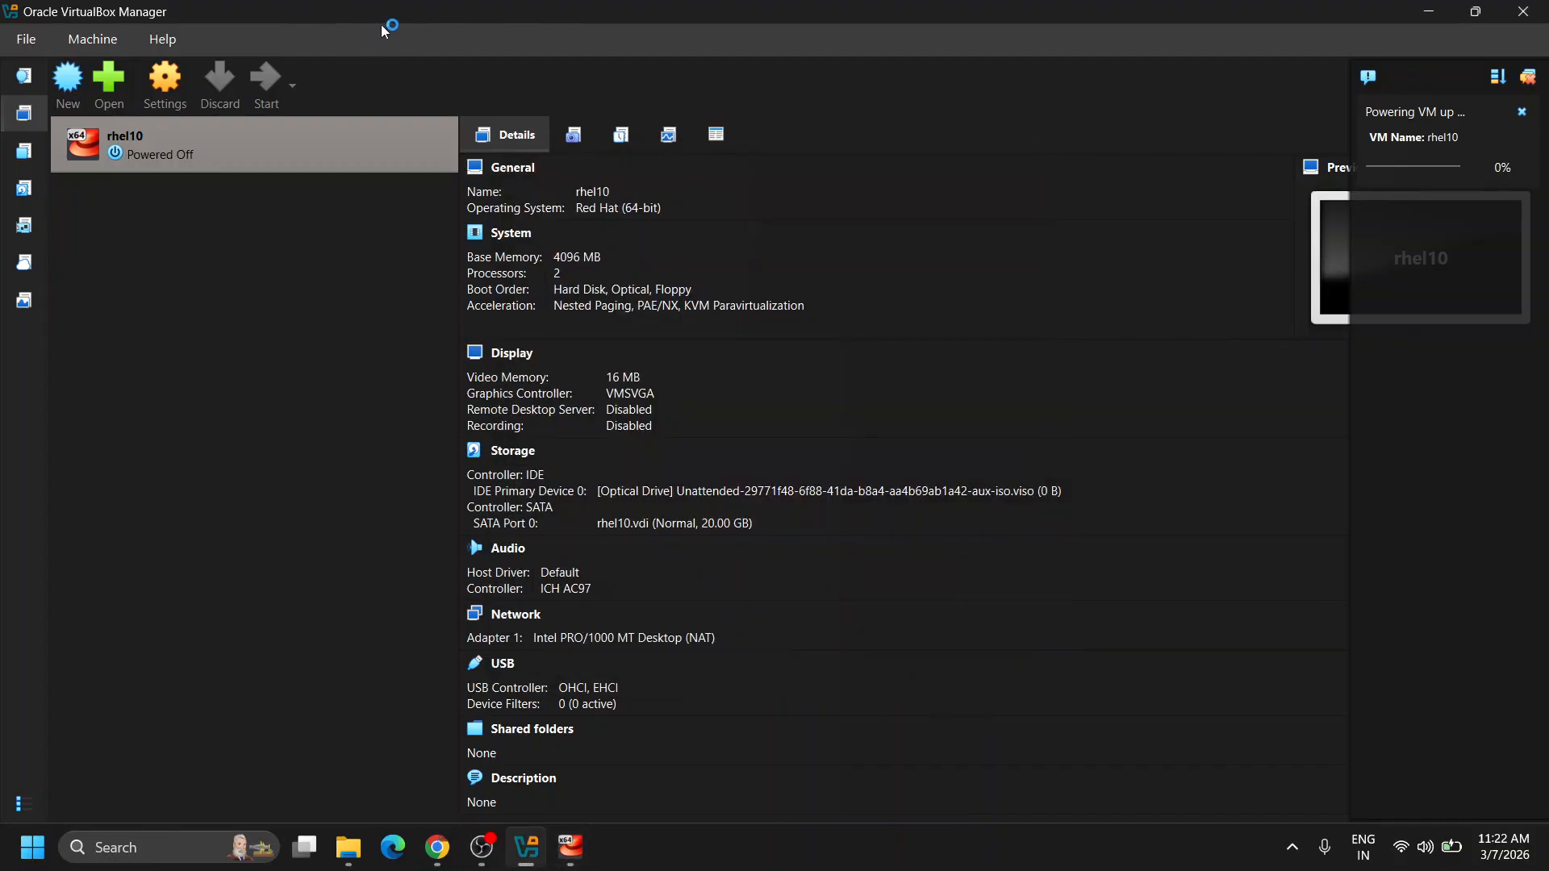
{"action": "left_click", "coordinate": [574, 844]}
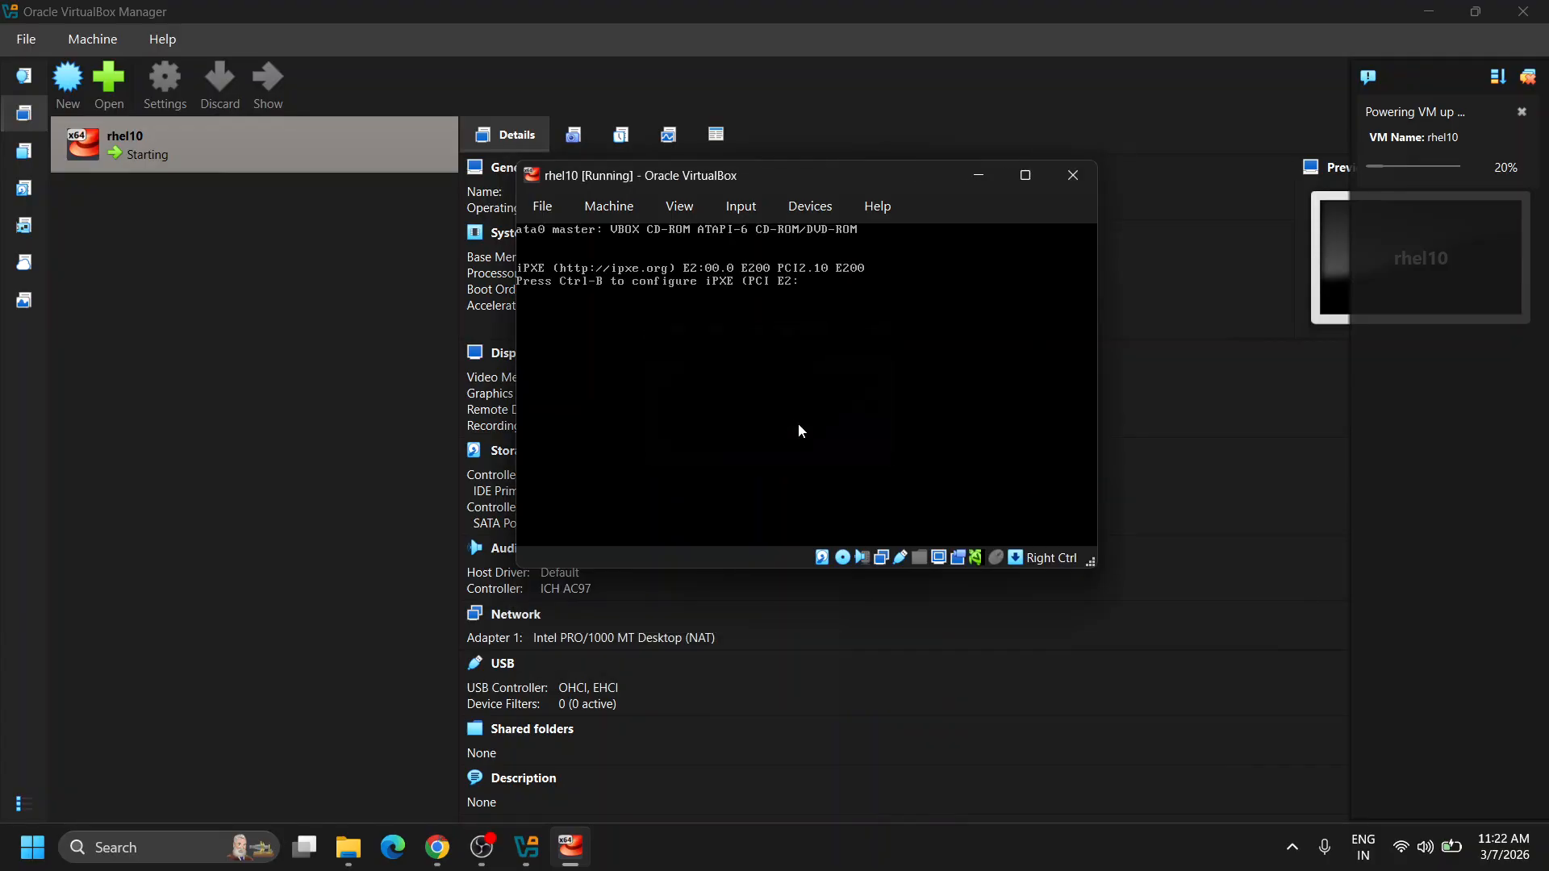
{"action": "left_click", "coordinate": [960, 175]}
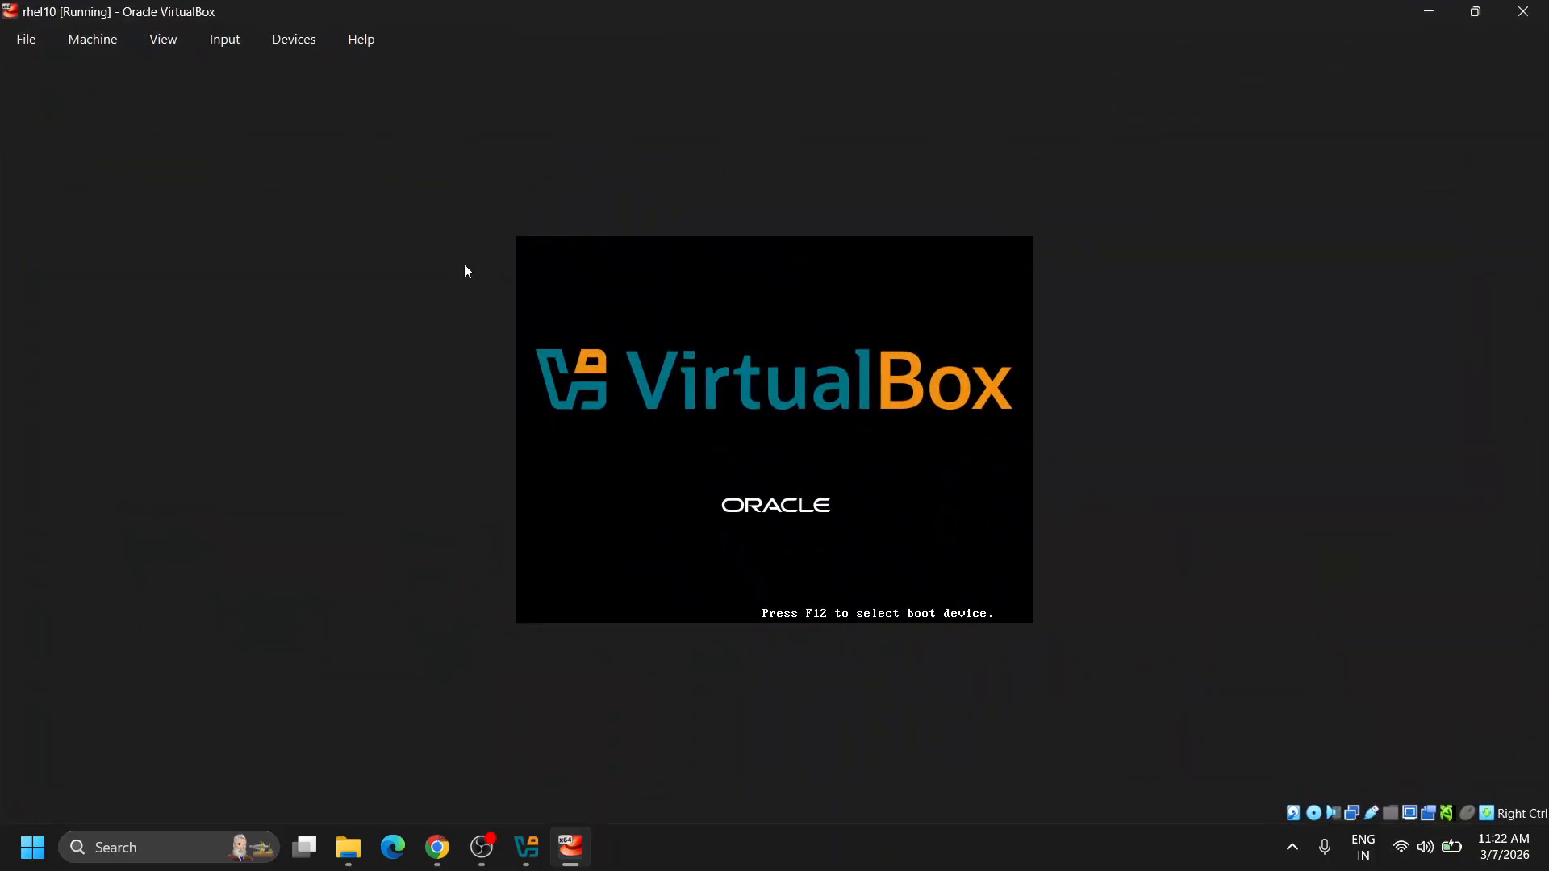
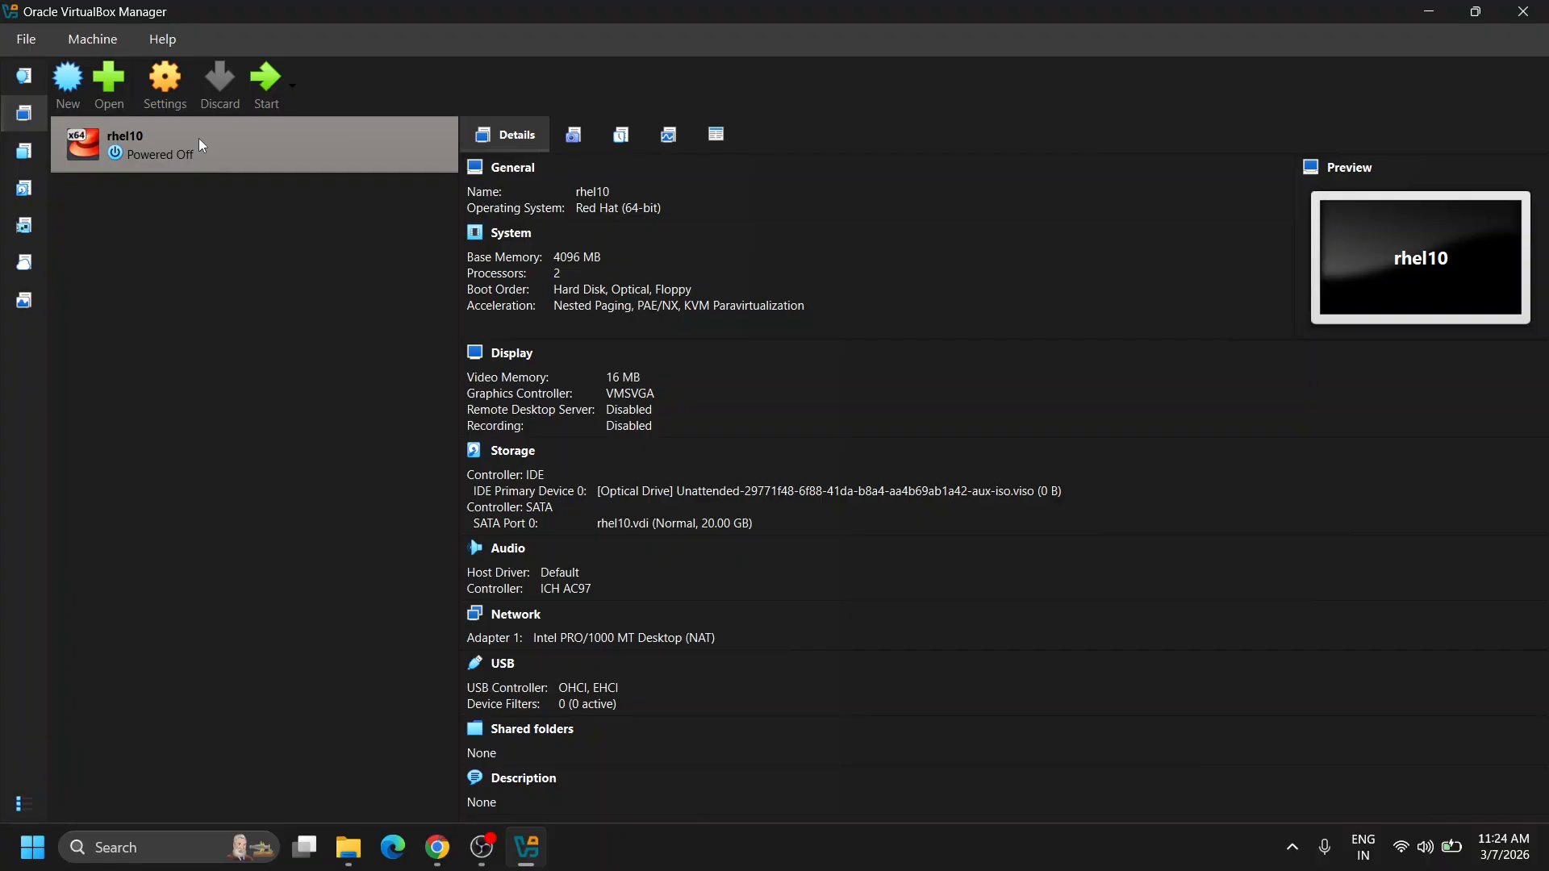
Open the context menu of the rhel10 VM in VirtualBox Manager.
{"action": "right_click", "coordinate": [200, 143]}
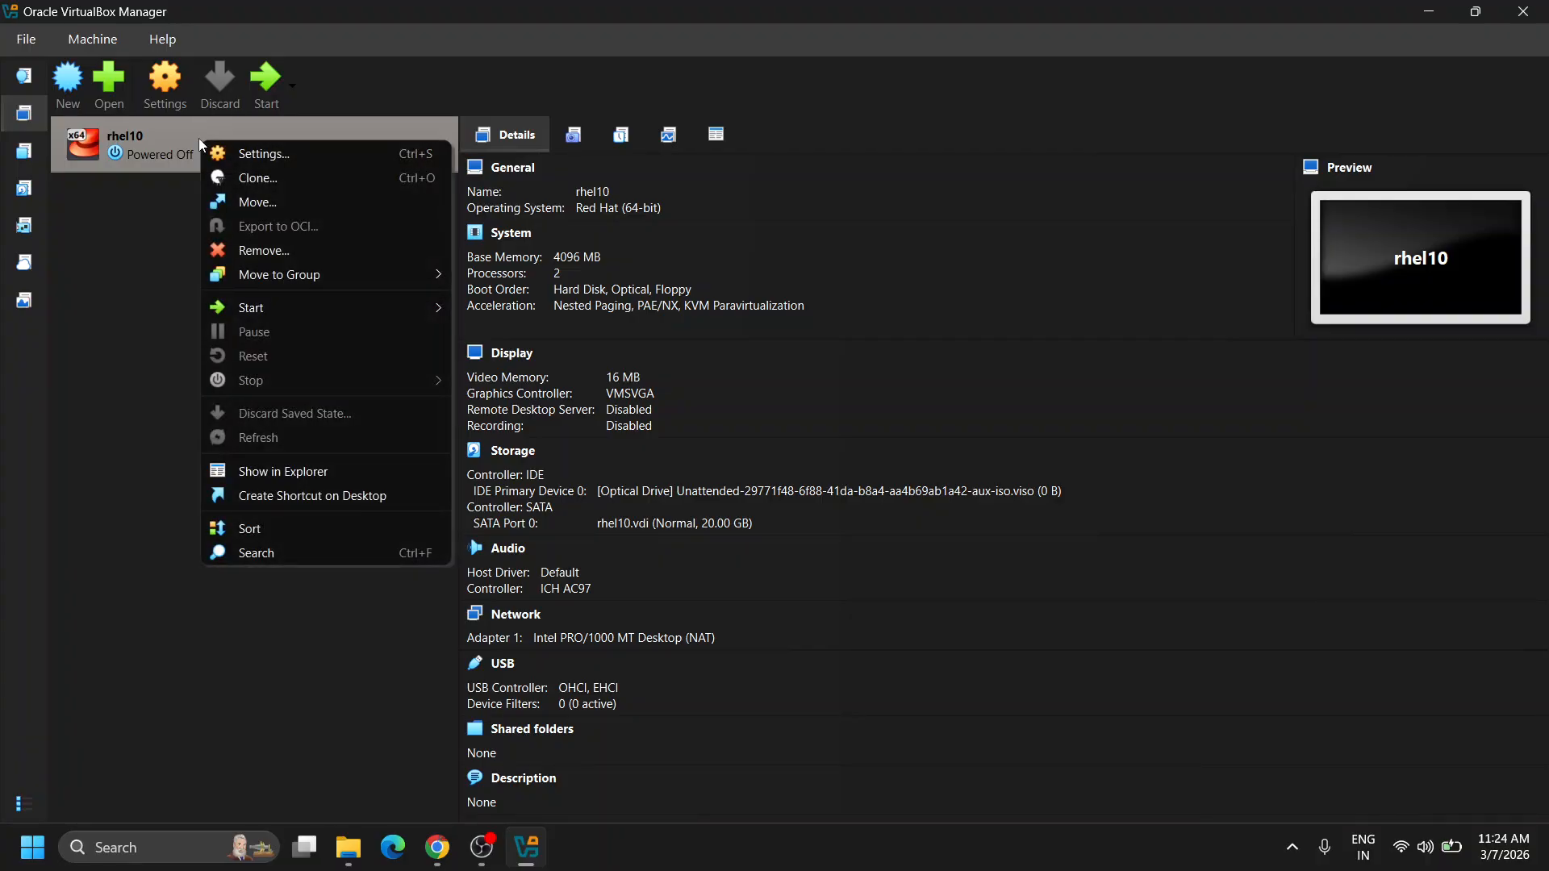
{"action": "mouse_move", "coordinate": [371, 305]}
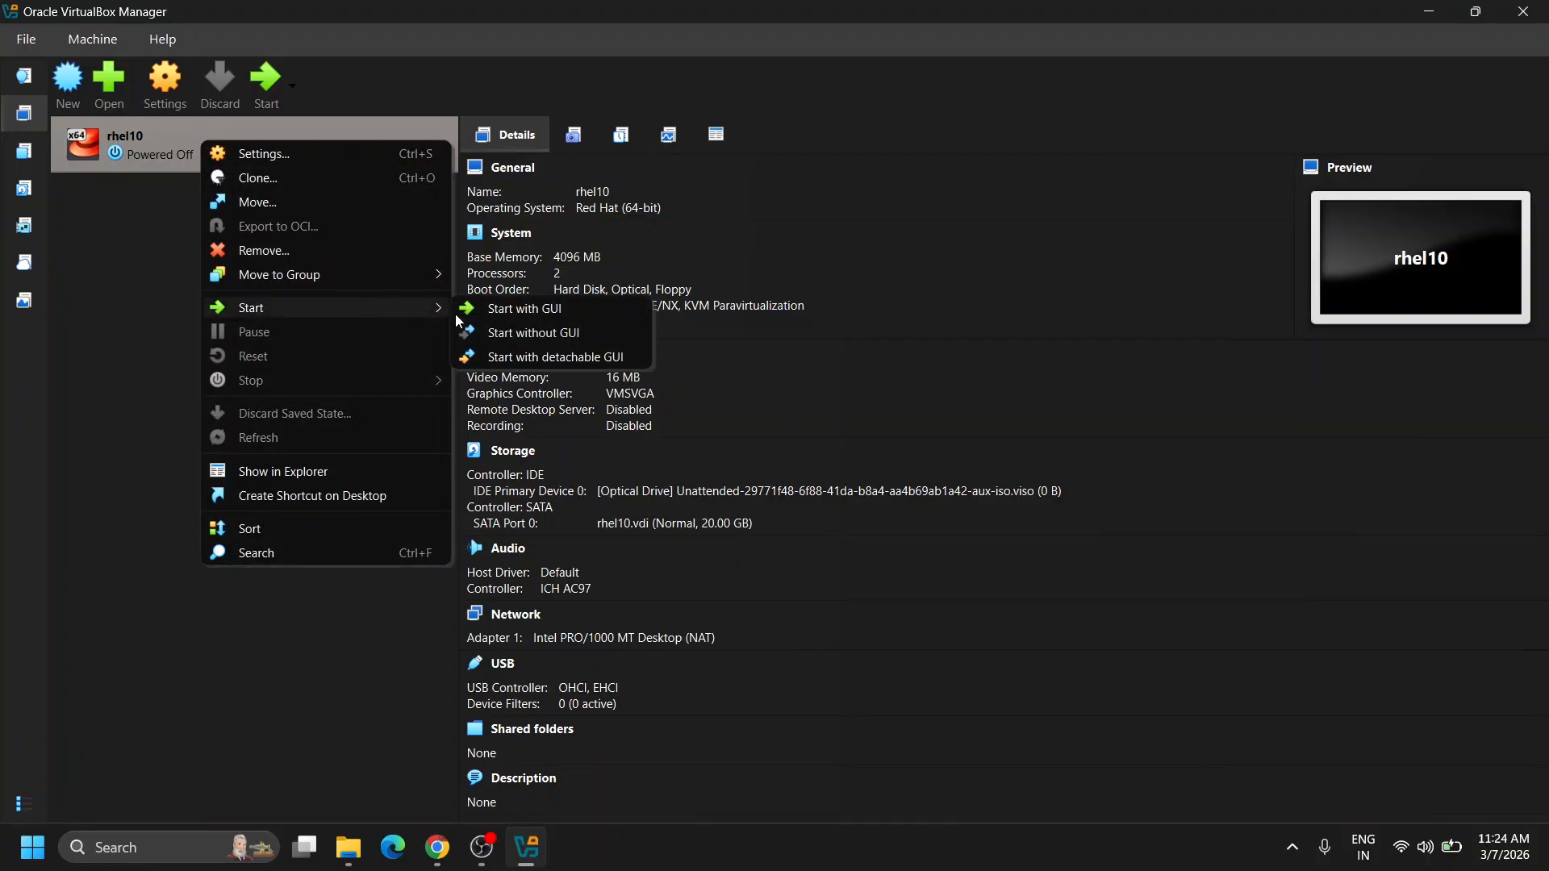
{"action": "left_click", "coordinate": [526, 313]}
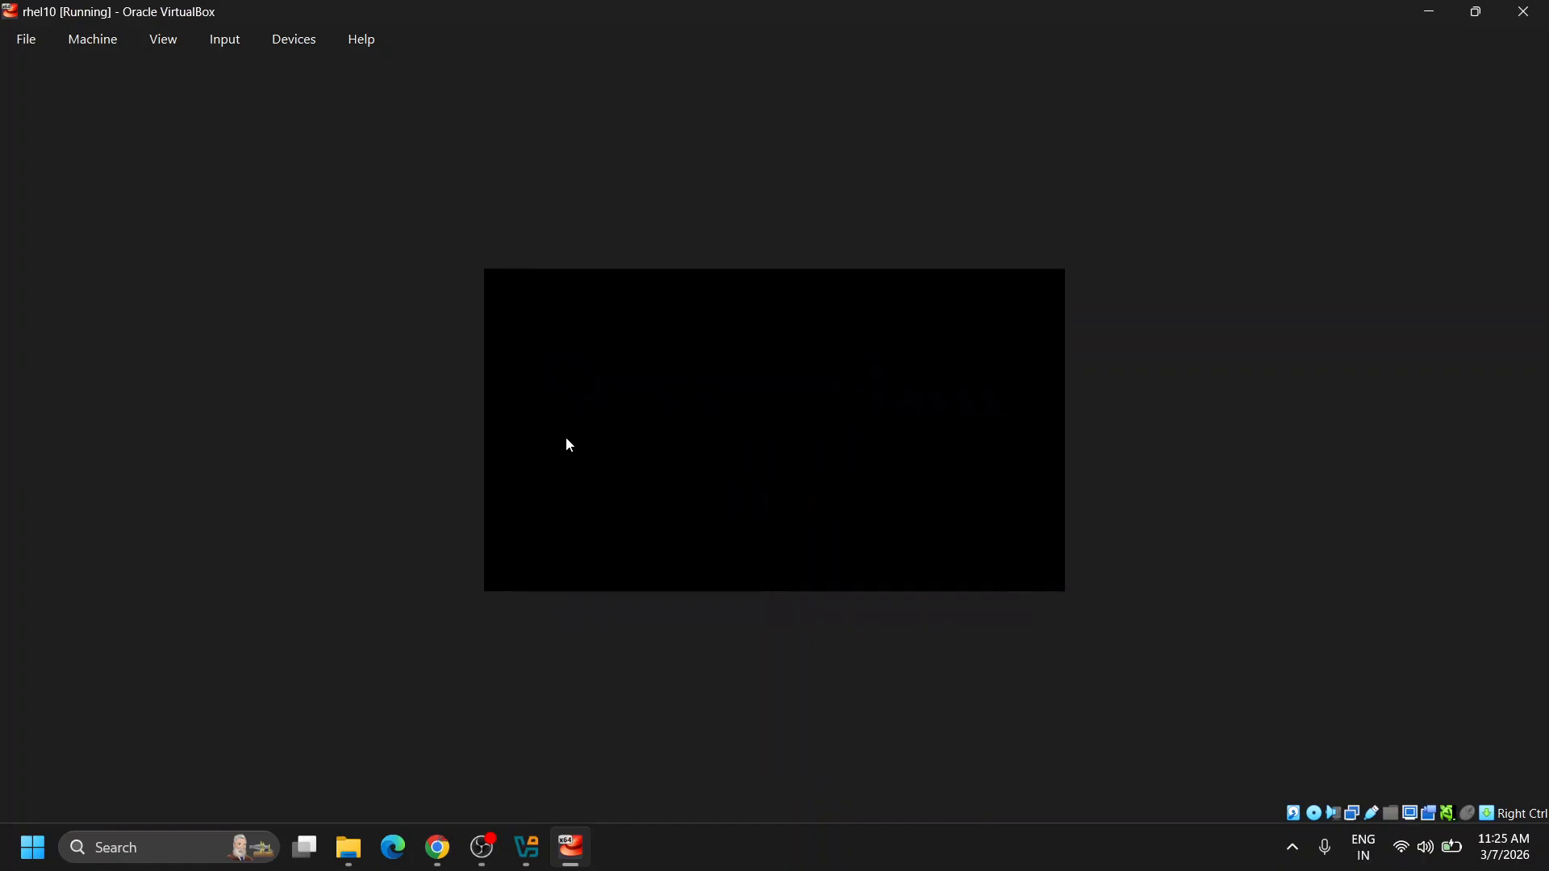
{"action": "left_click", "coordinate": [529, 848]}
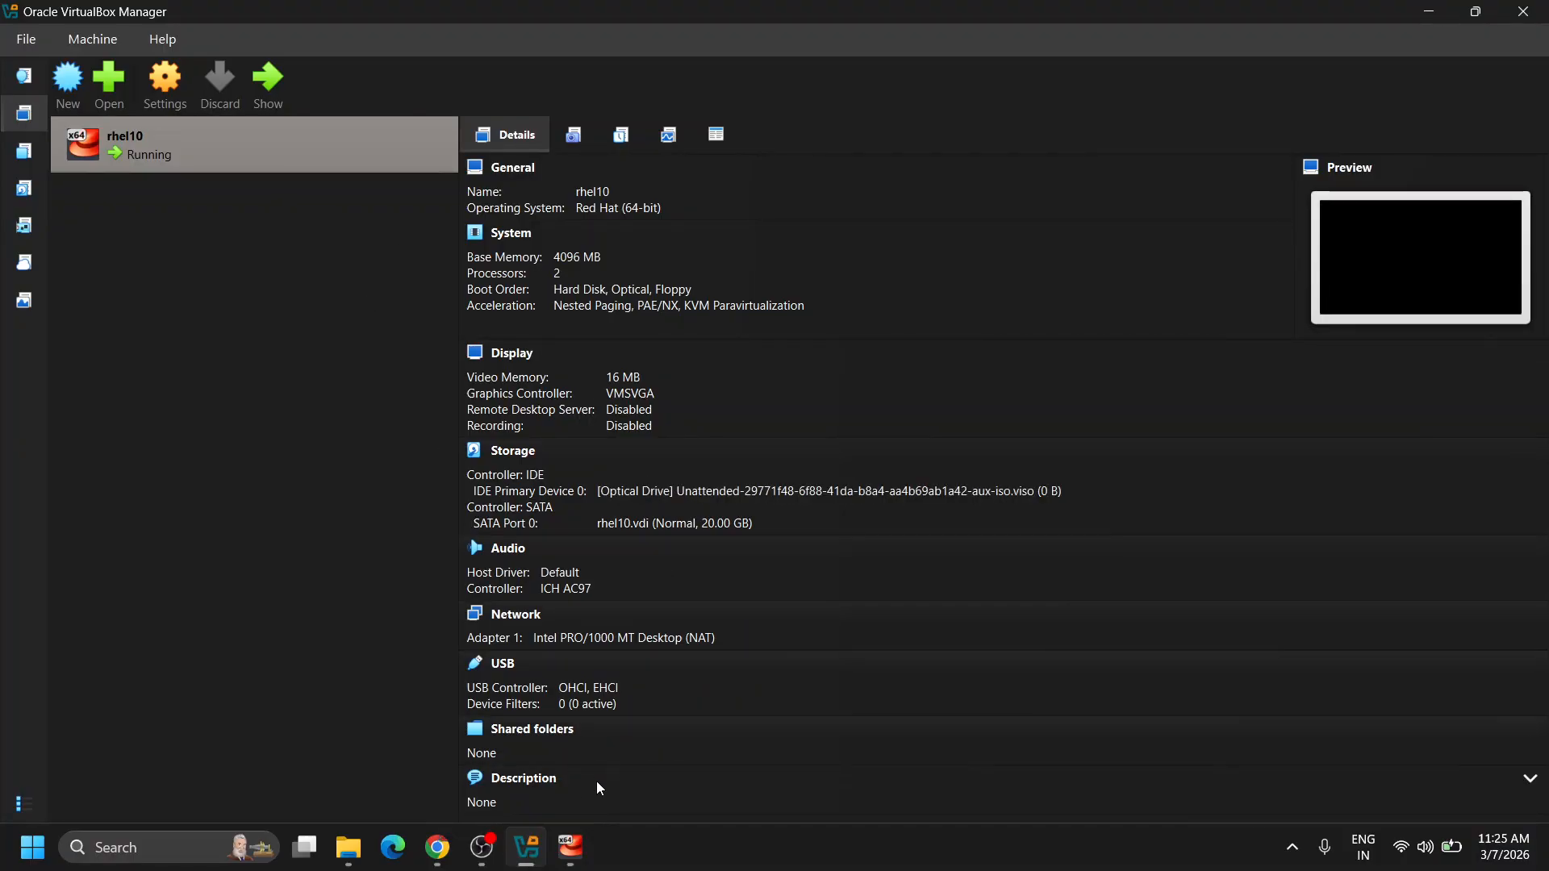
{"action": "left_click", "coordinate": [574, 861]}
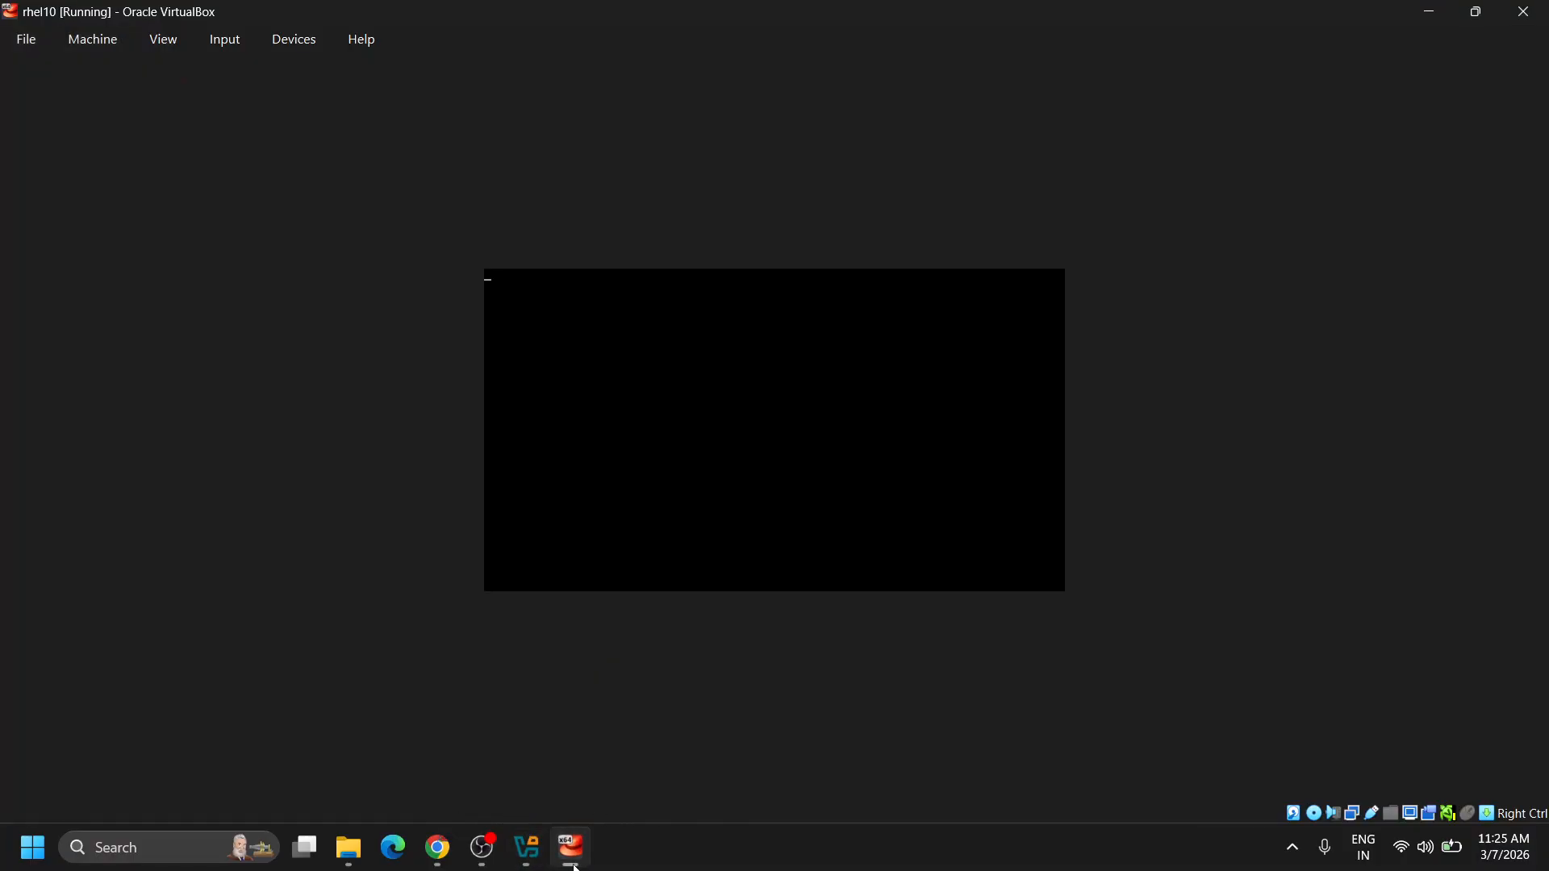
{"action": "left_click", "coordinate": [1538, 20]}
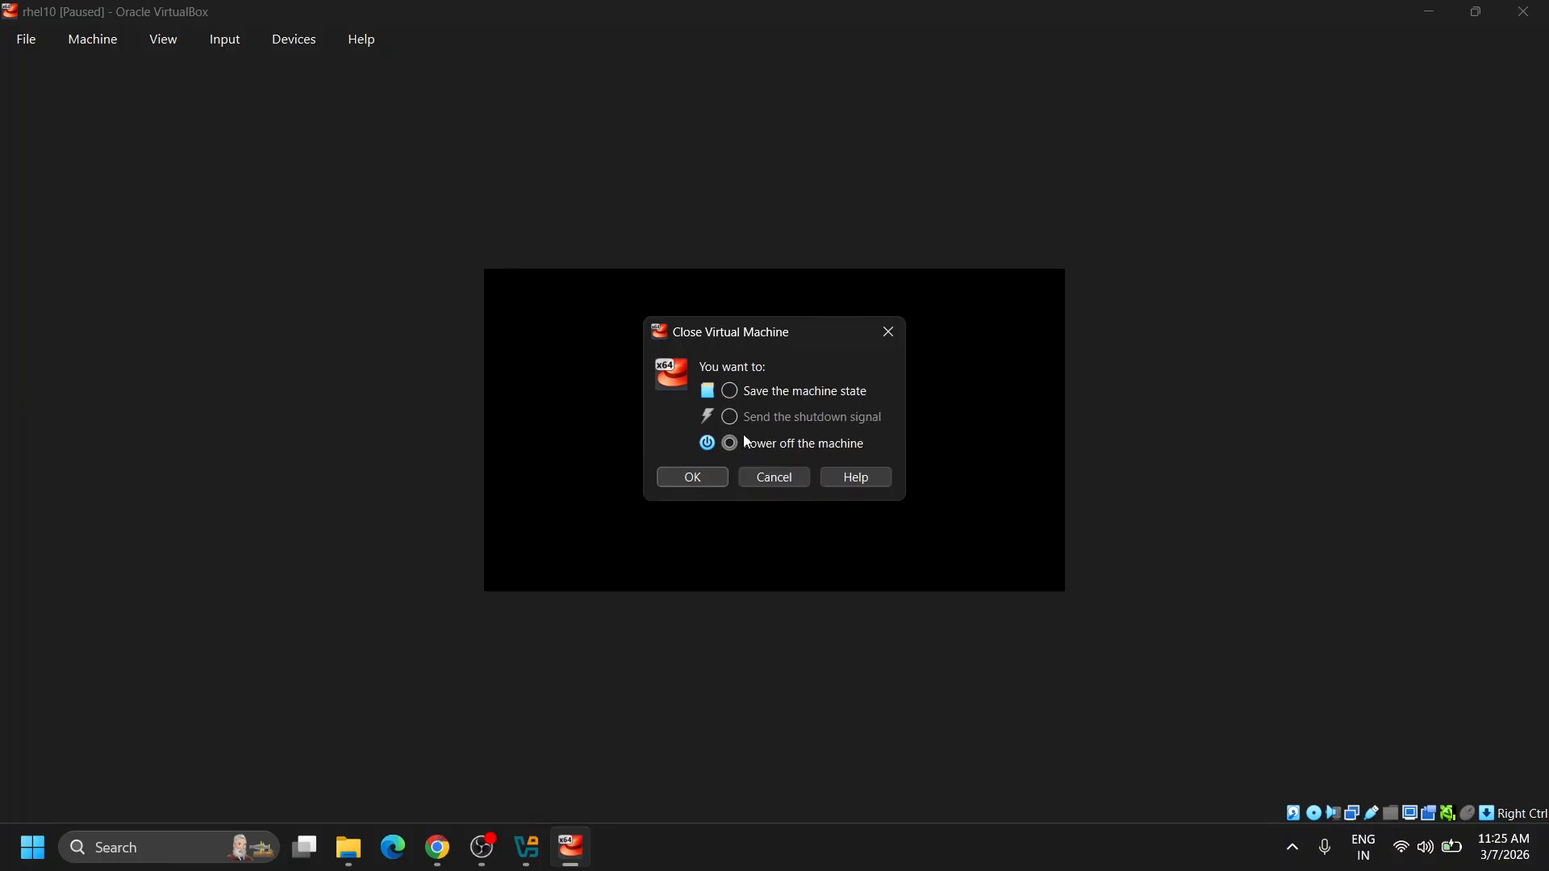
{"action": "left_click", "coordinate": [702, 477]}
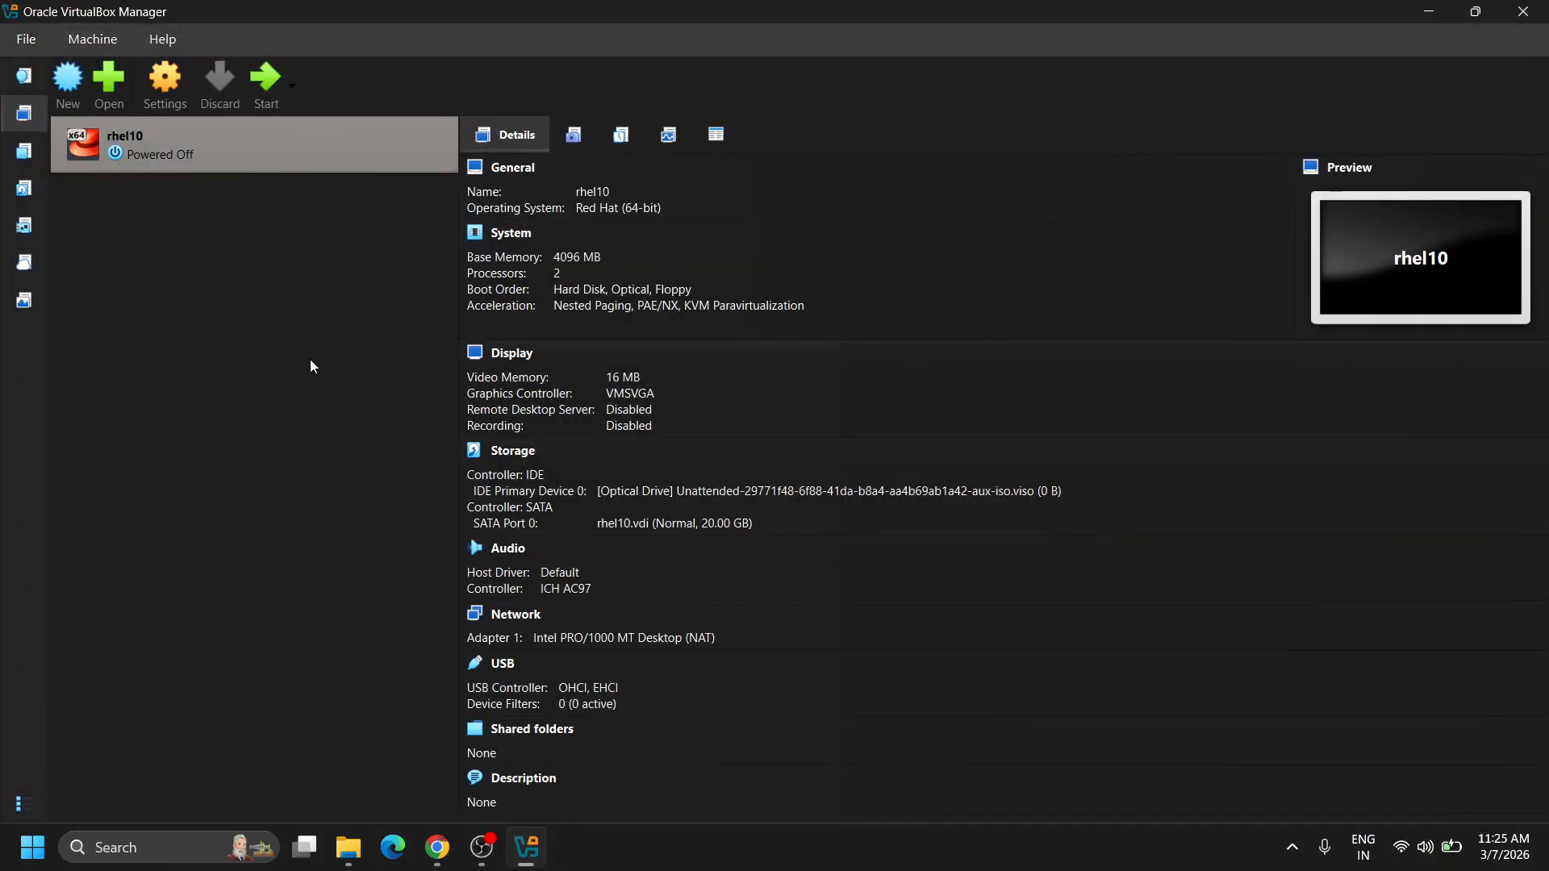
Boot rhel10 from rhel-10.1-x86_64-dvd.iso and select Install Red Hat Enterprise Linux 10.1 in GRUB.
{"action": "left_click", "coordinate": [767, 492]}
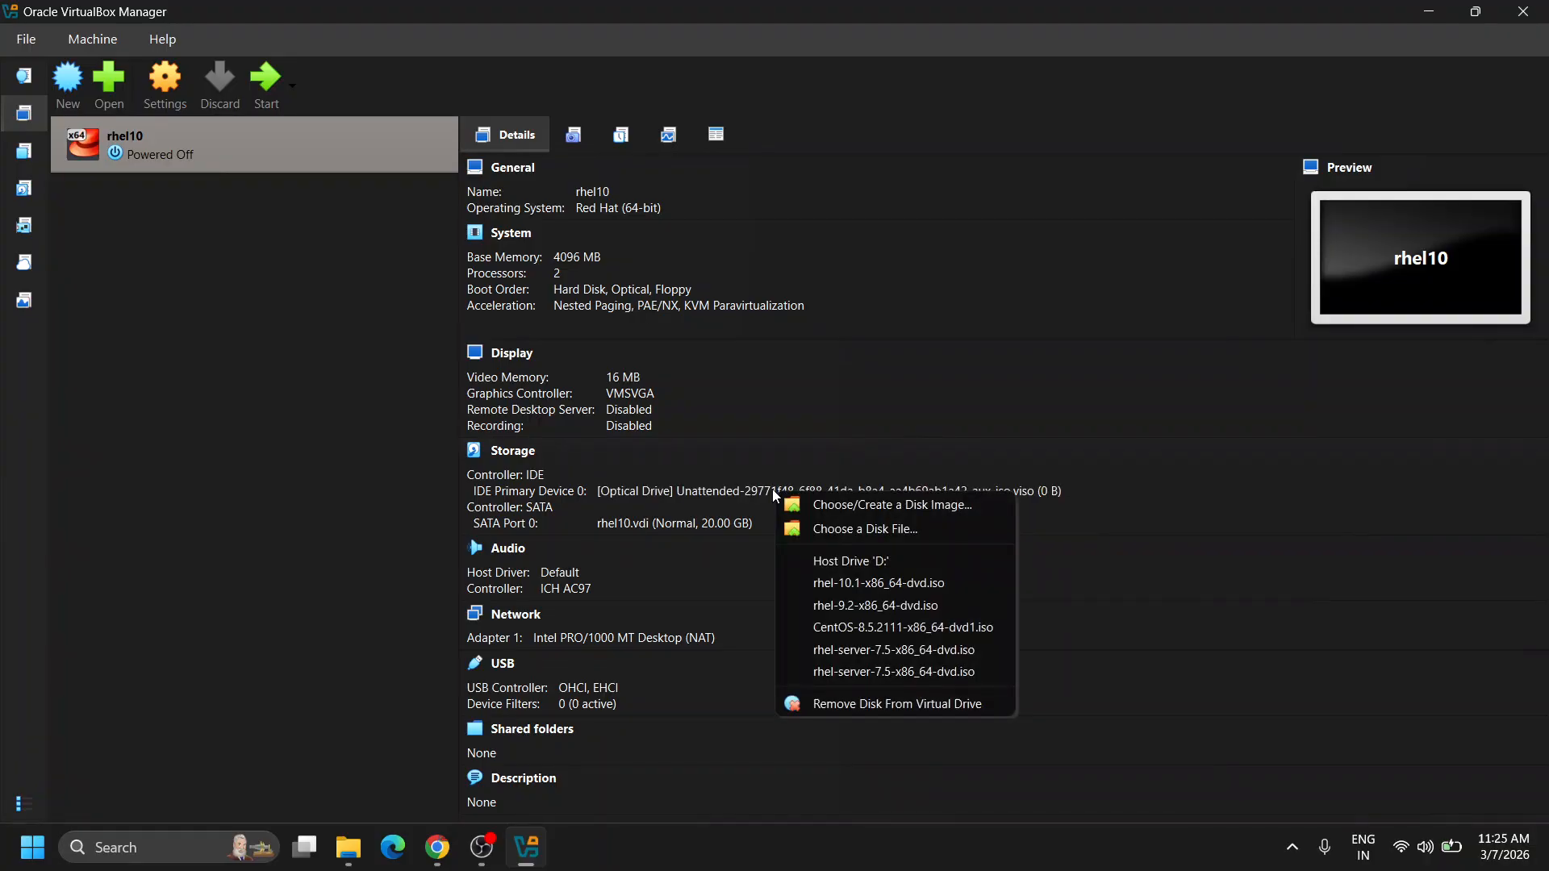
{"action": "left_click", "coordinate": [869, 585]}
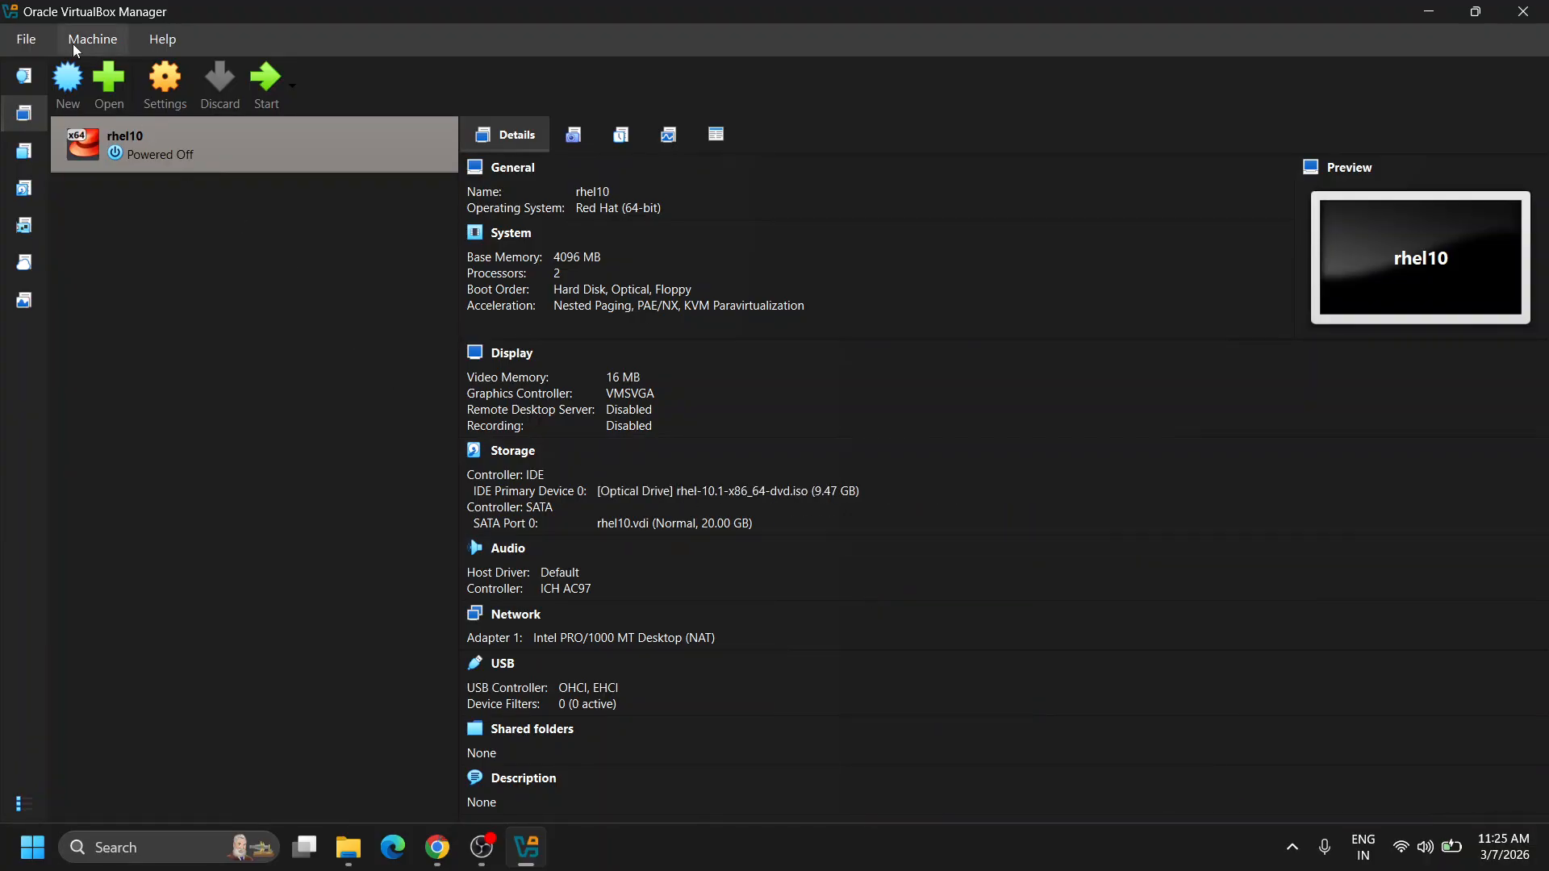
{"action": "left_click", "coordinate": [269, 92]}
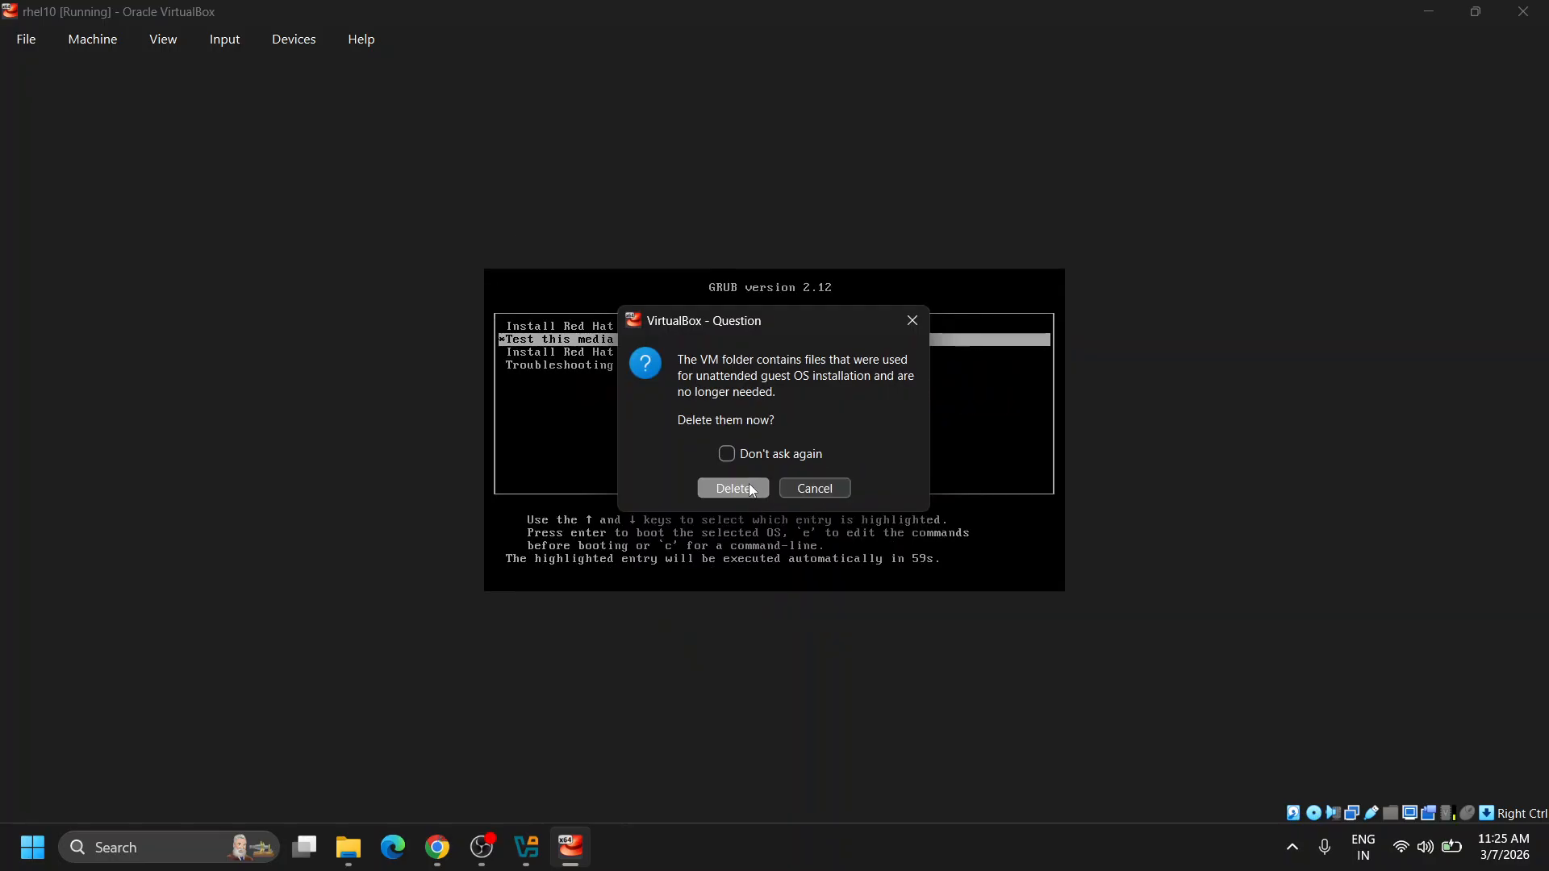
{"action": "left_click", "coordinate": [912, 320]}
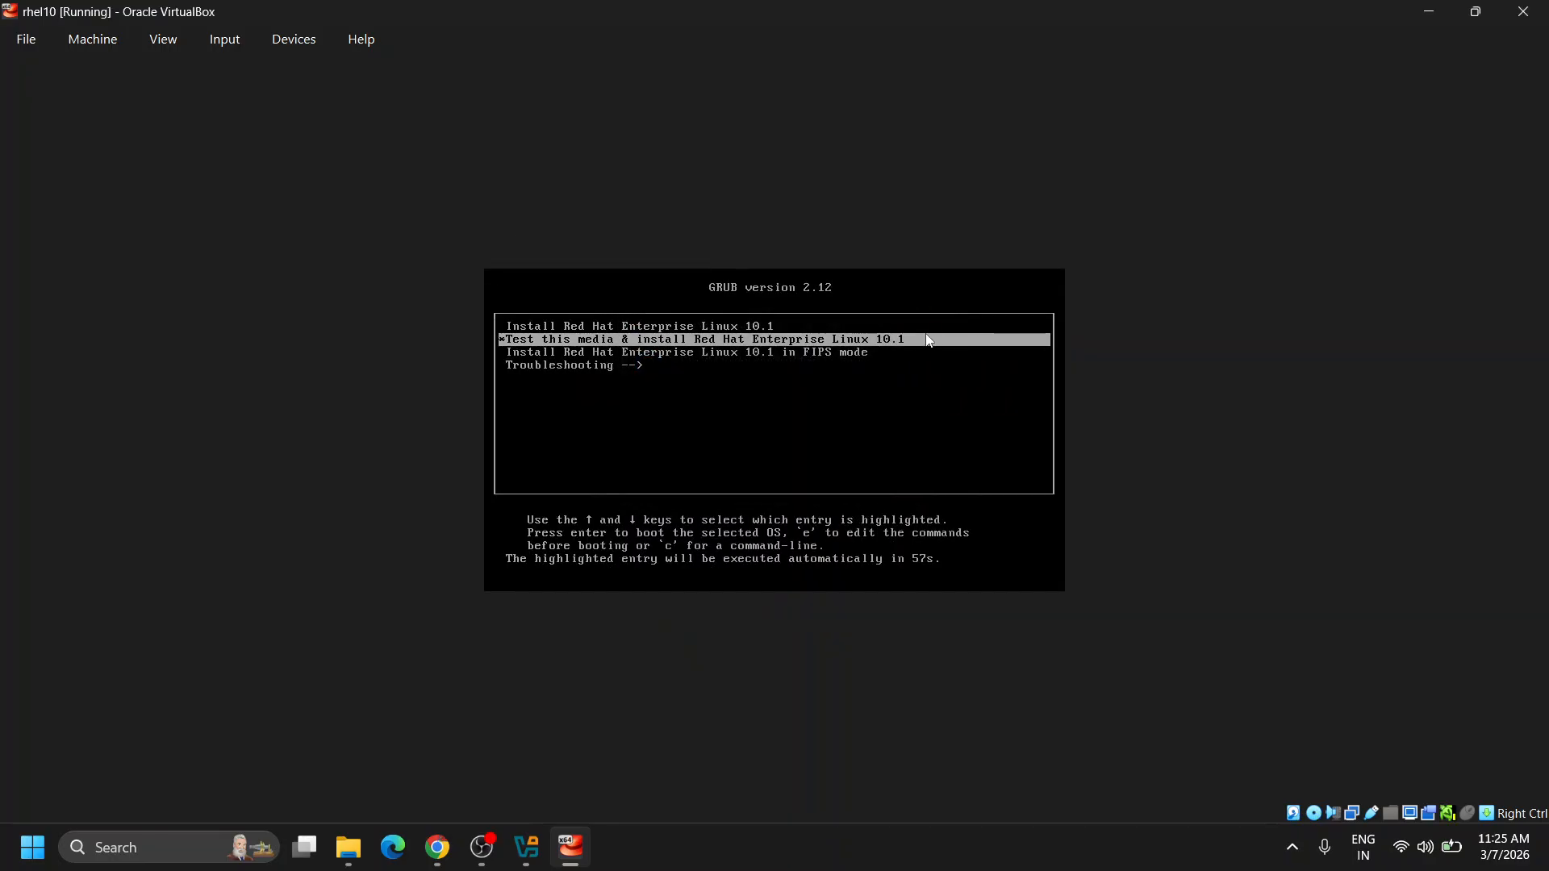
{"action": "key", "text": "Up"}
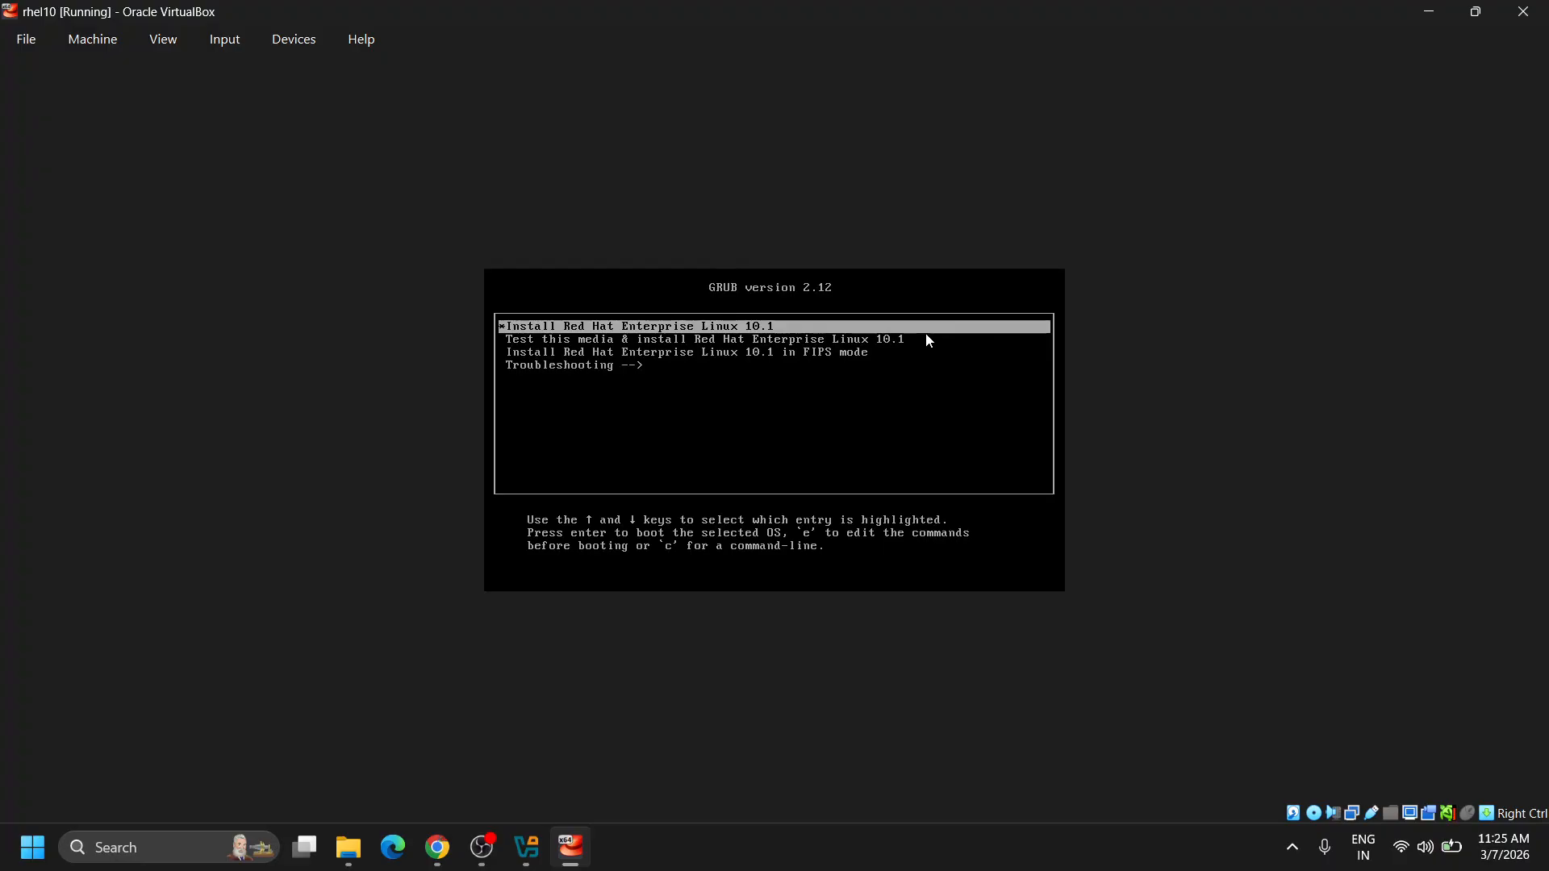
Boot the Install Red Hat Enterprise Linux 10.1 entry to reach the installer's welcome screen.
{"action": "key", "text": "Return"}
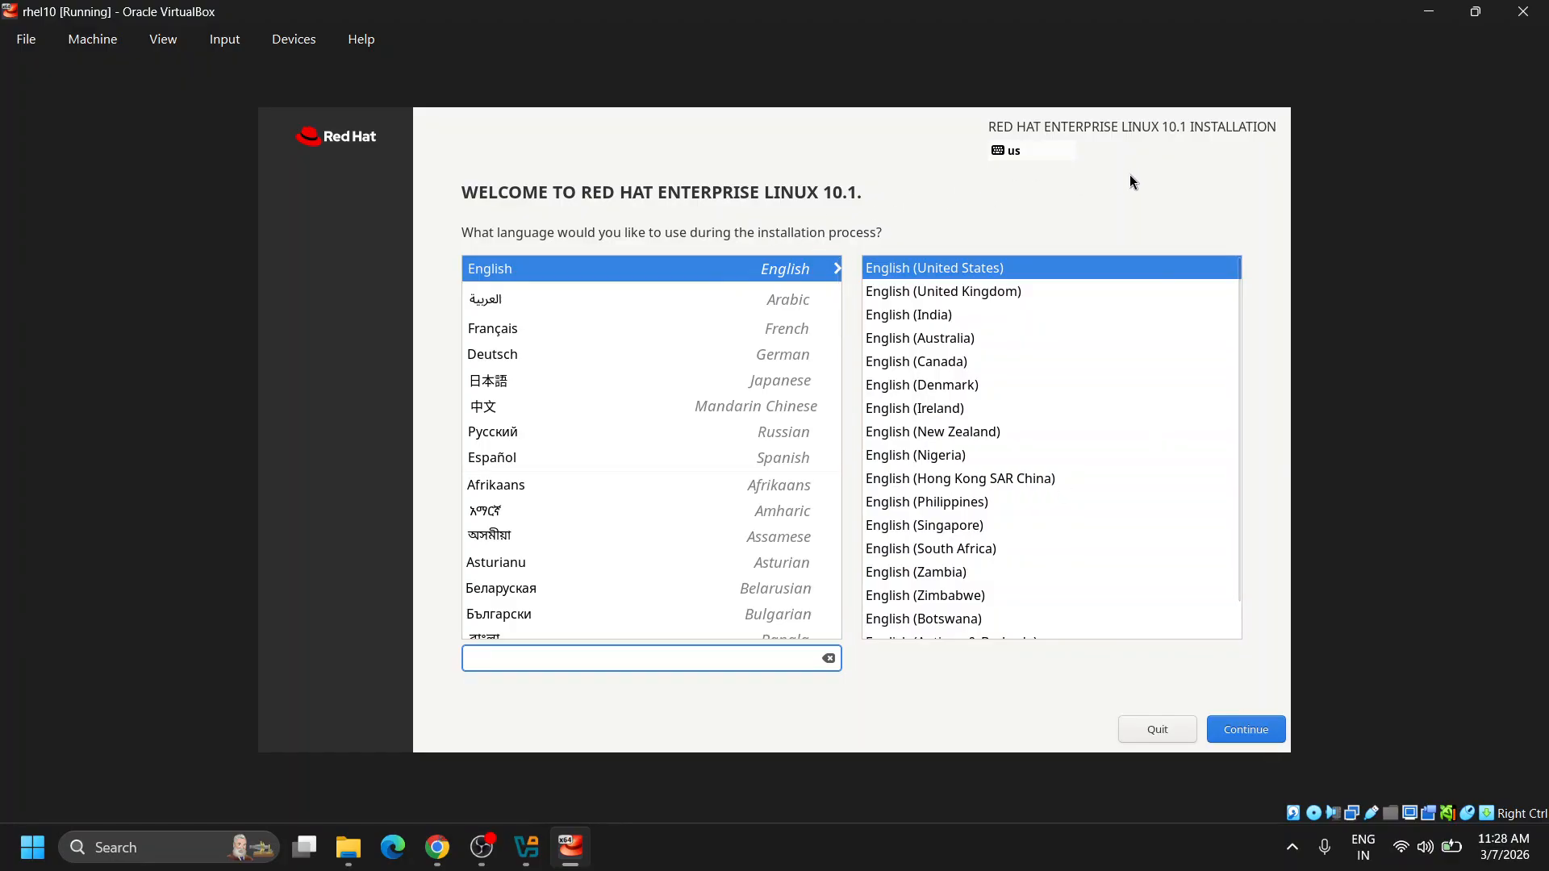
Accept English (United States) and open Installation Destination from the Installation Summary.
{"action": "left_click", "coordinate": [1253, 731]}
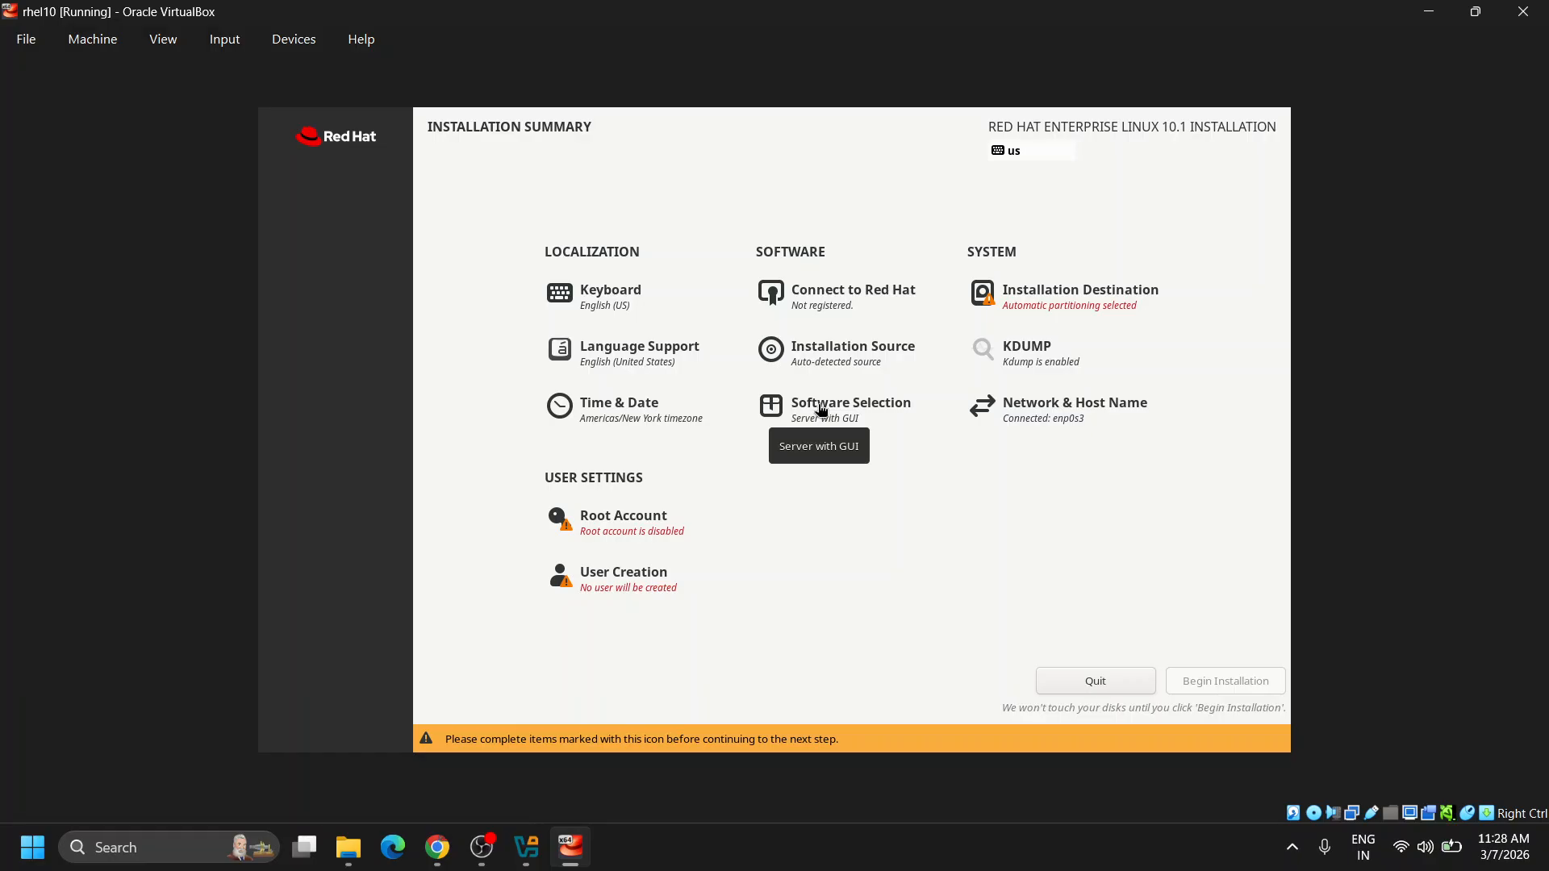
{"action": "left_click", "coordinate": [1020, 300]}
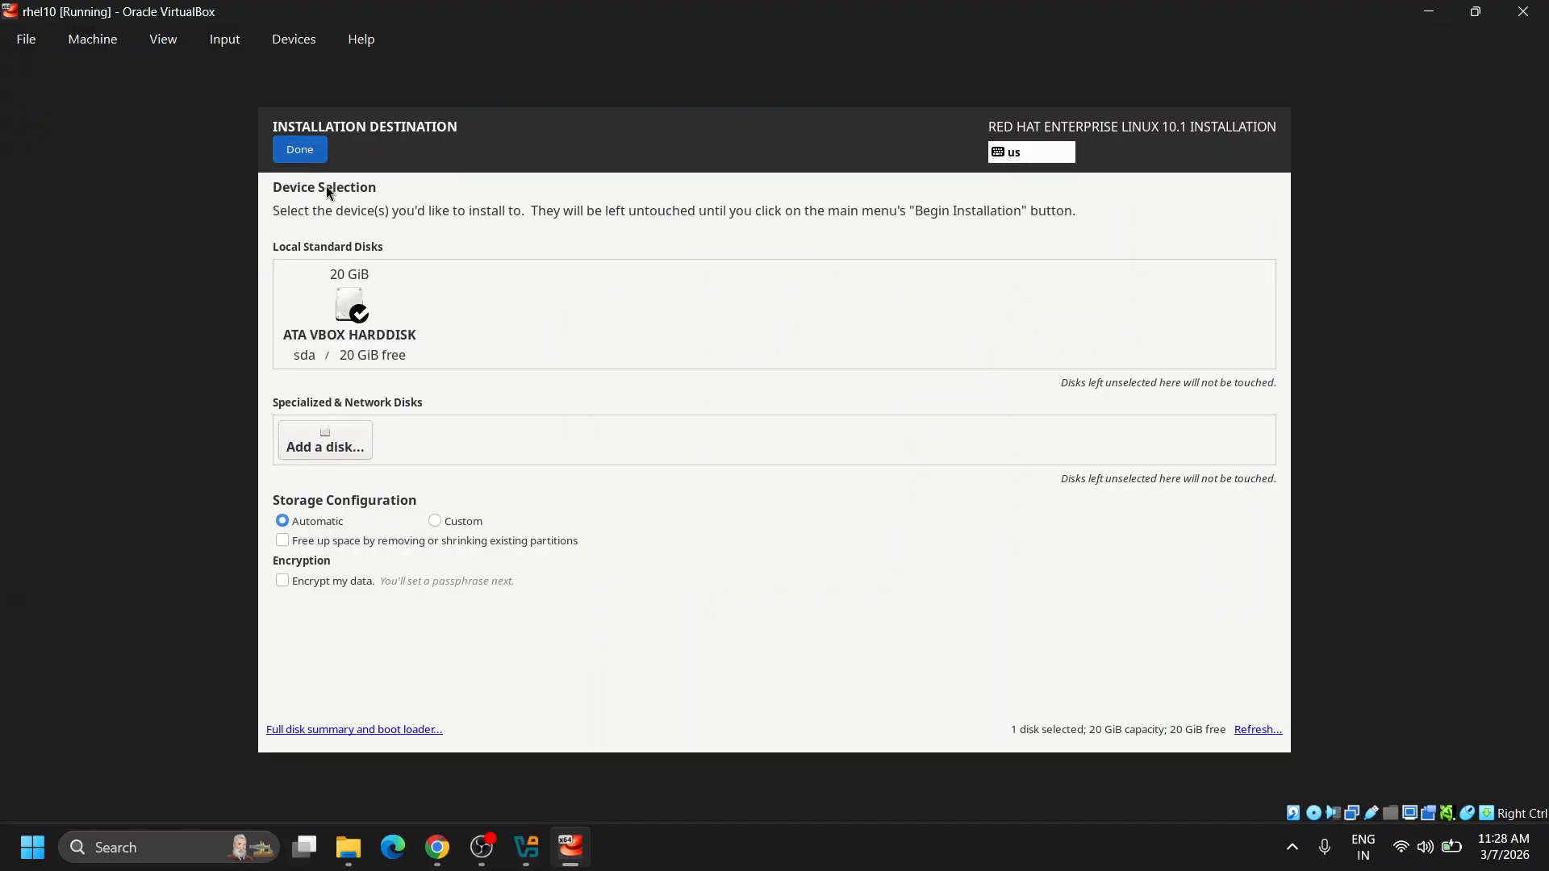
Confirm automatic partitioning on the 20 GiB sda disk and open Software Selection.
{"action": "left_click", "coordinate": [318, 152]}
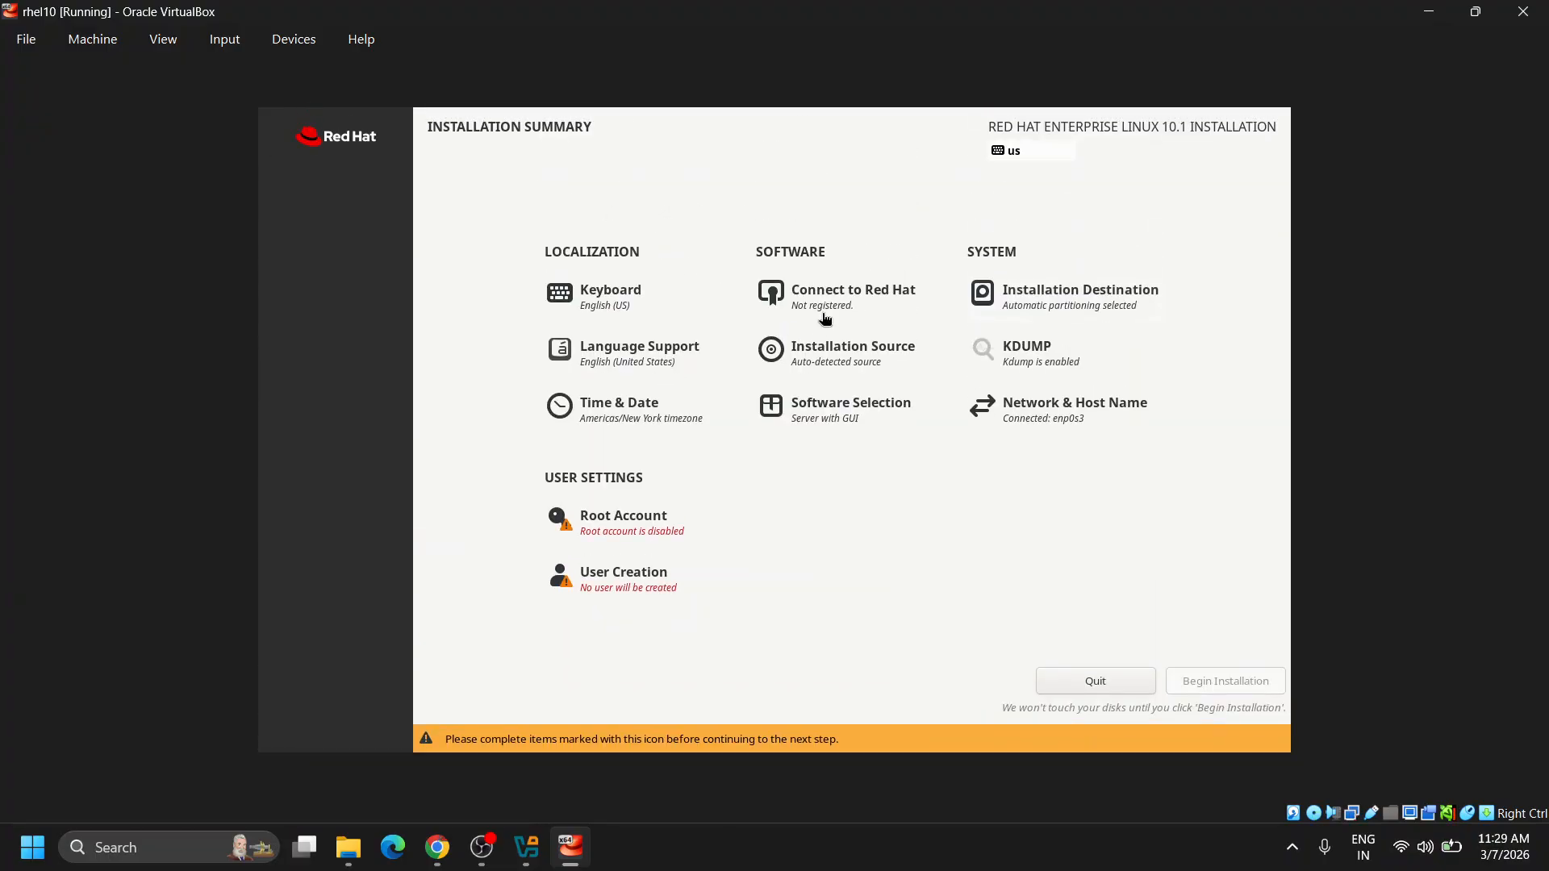
{"action": "left_click", "coordinate": [839, 419]}
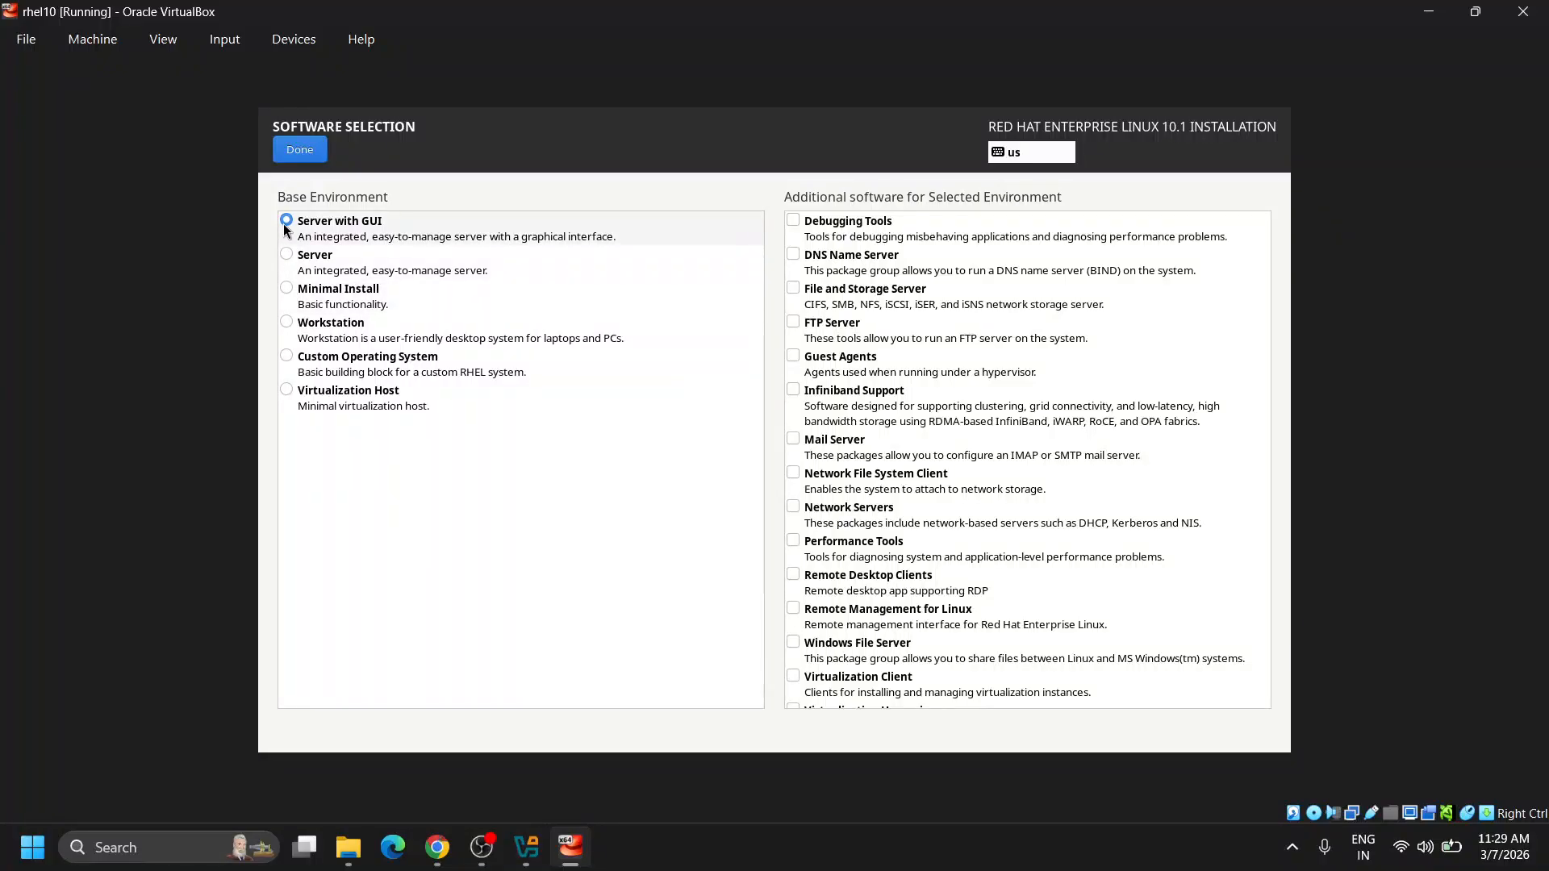
Choose Minimal Install as the base environment for the installation.
{"action": "left_click", "coordinate": [289, 291]}
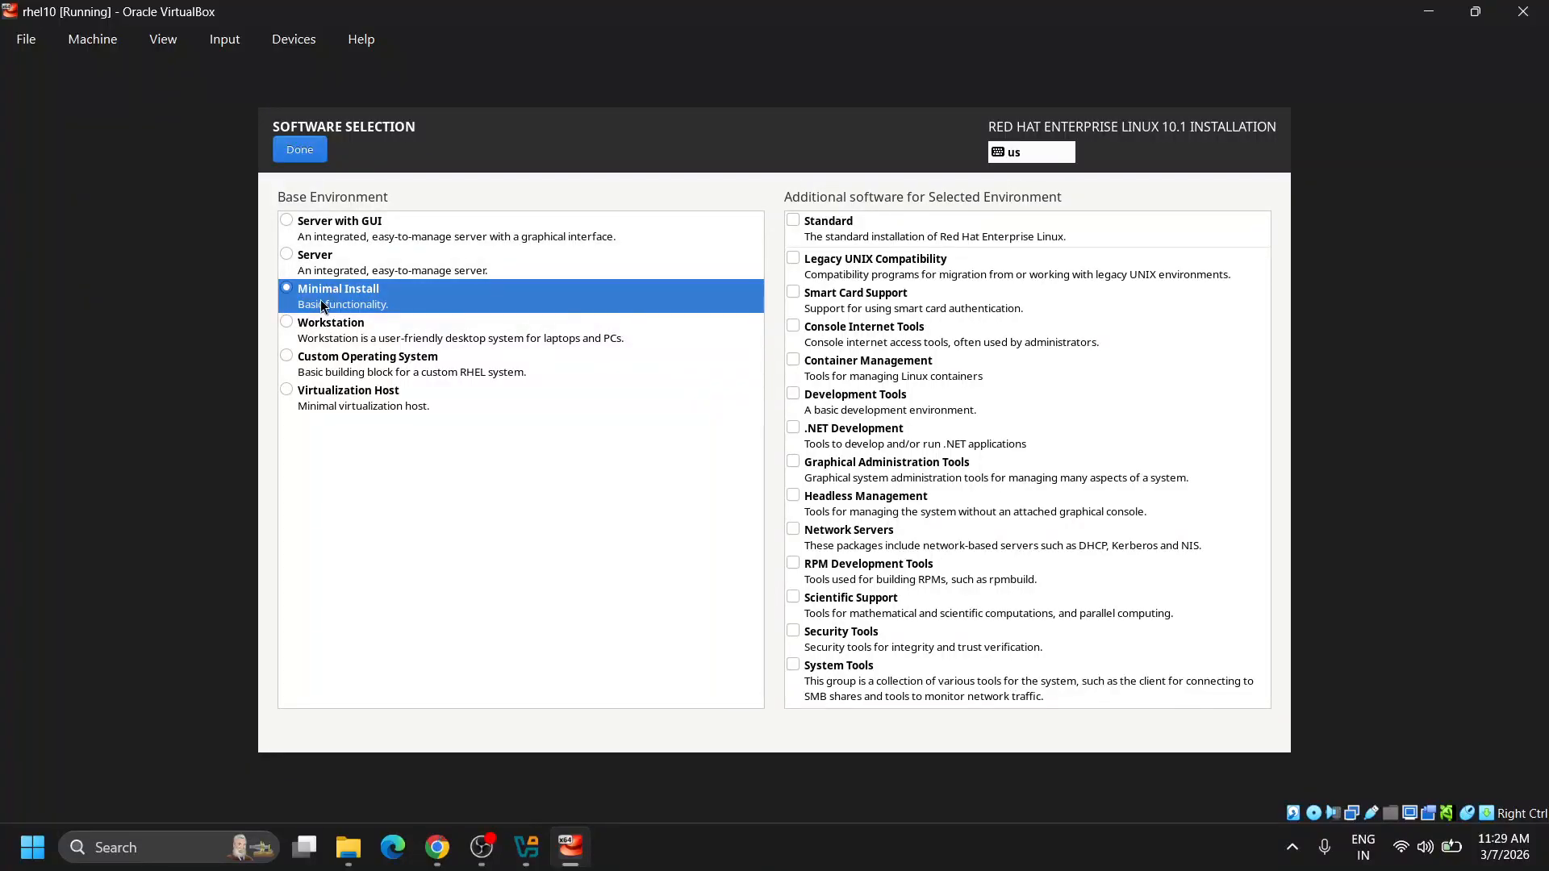
{"action": "left_click", "coordinate": [301, 150]}
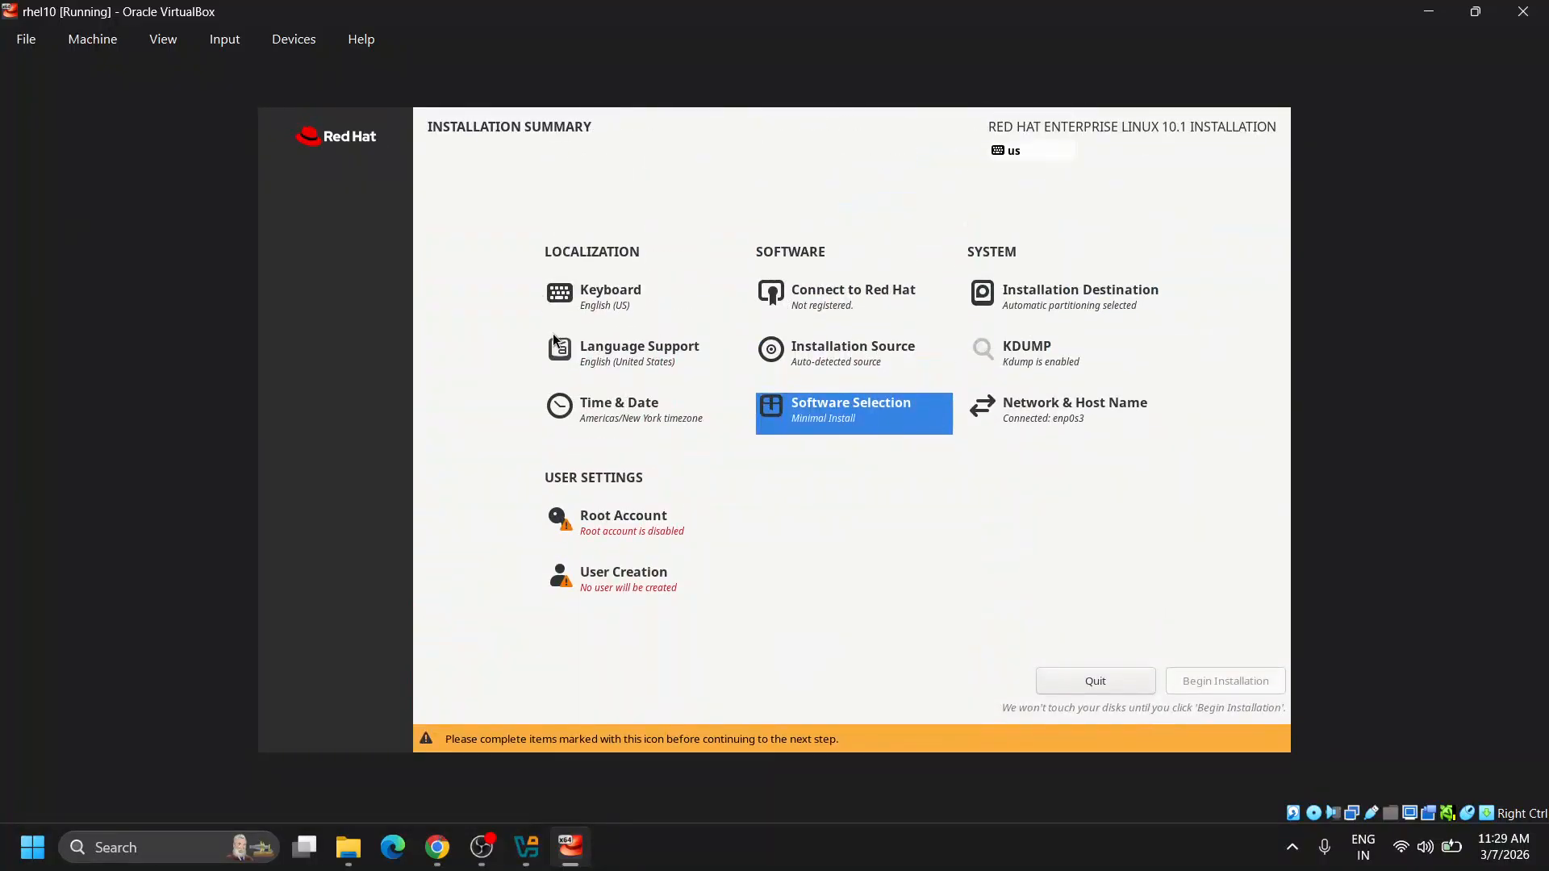
{"action": "left_click", "coordinate": [626, 525]}
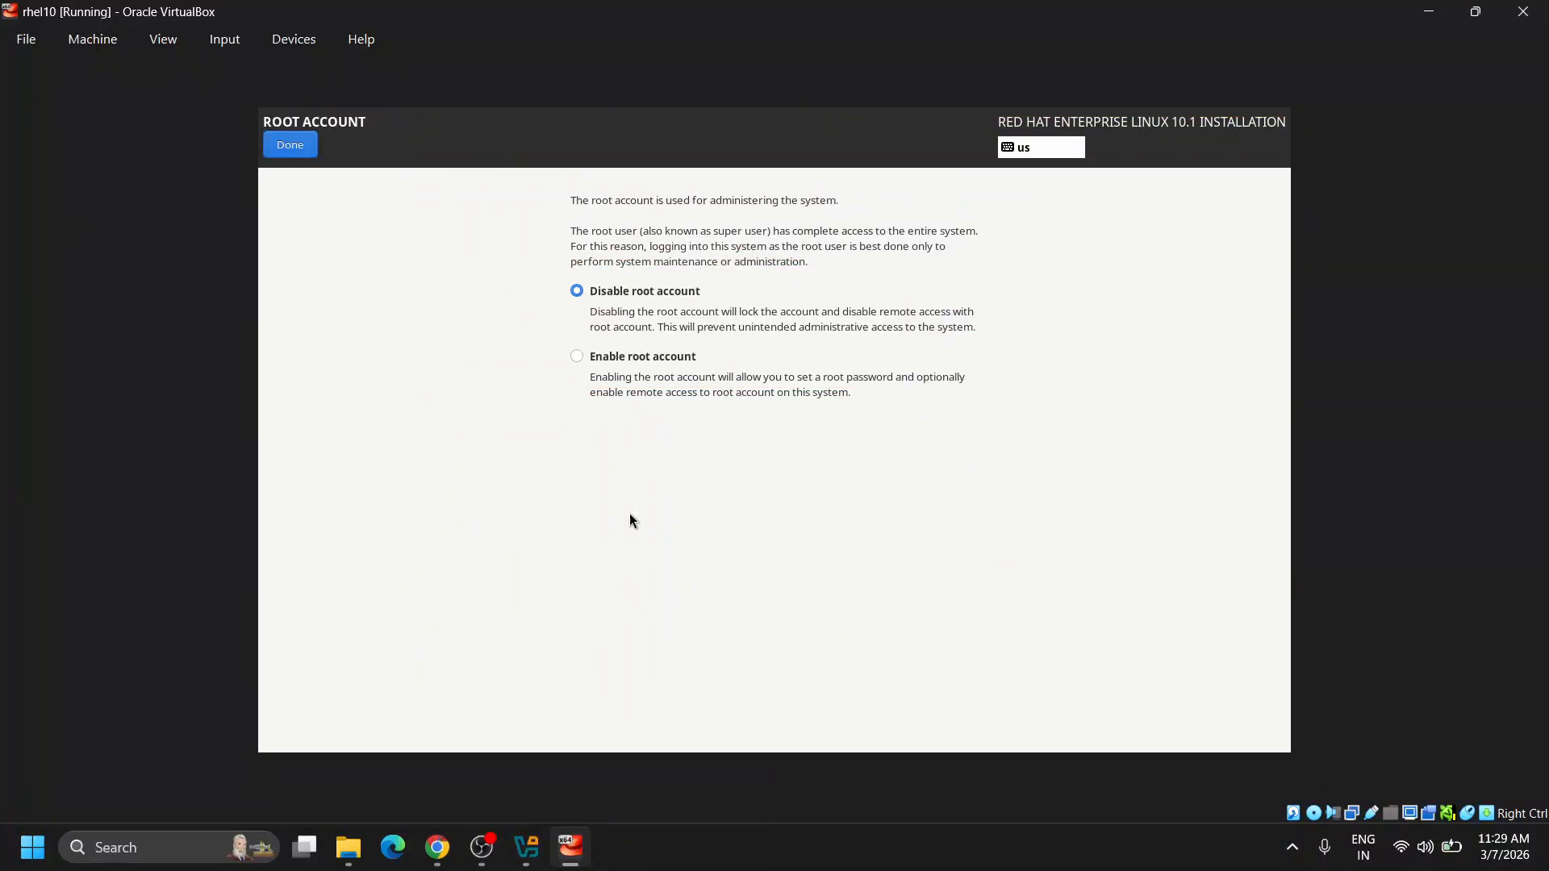
Enable the root account with a password, allow root SSH login, and begin installation.
{"action": "left_click", "coordinate": [576, 358]}
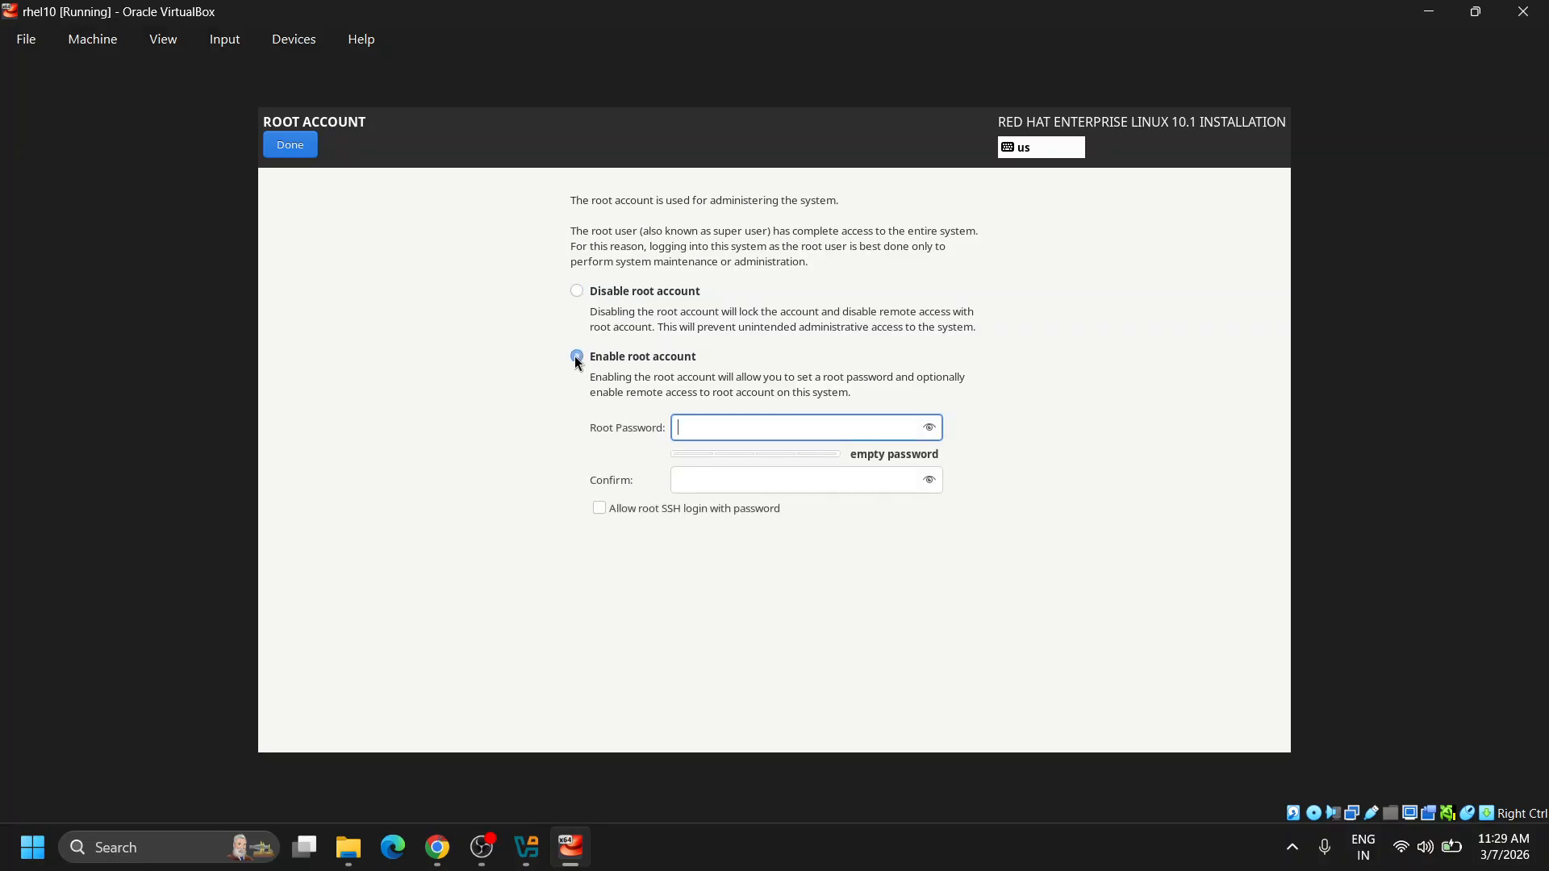
{"action": "type", "text": "root"}
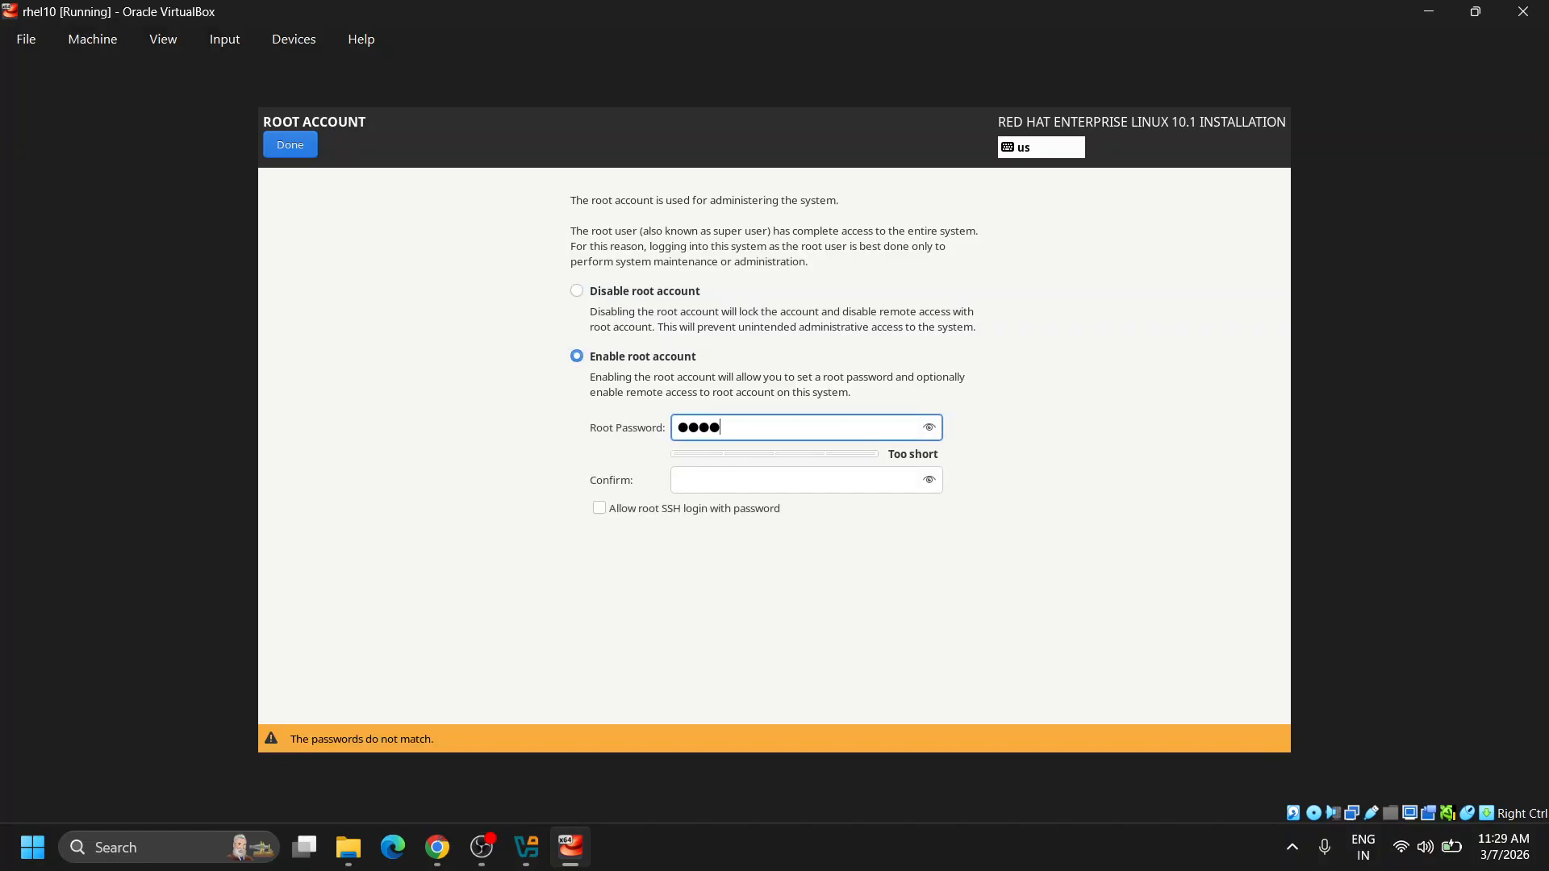
{"action": "left_click", "coordinate": [708, 486]}
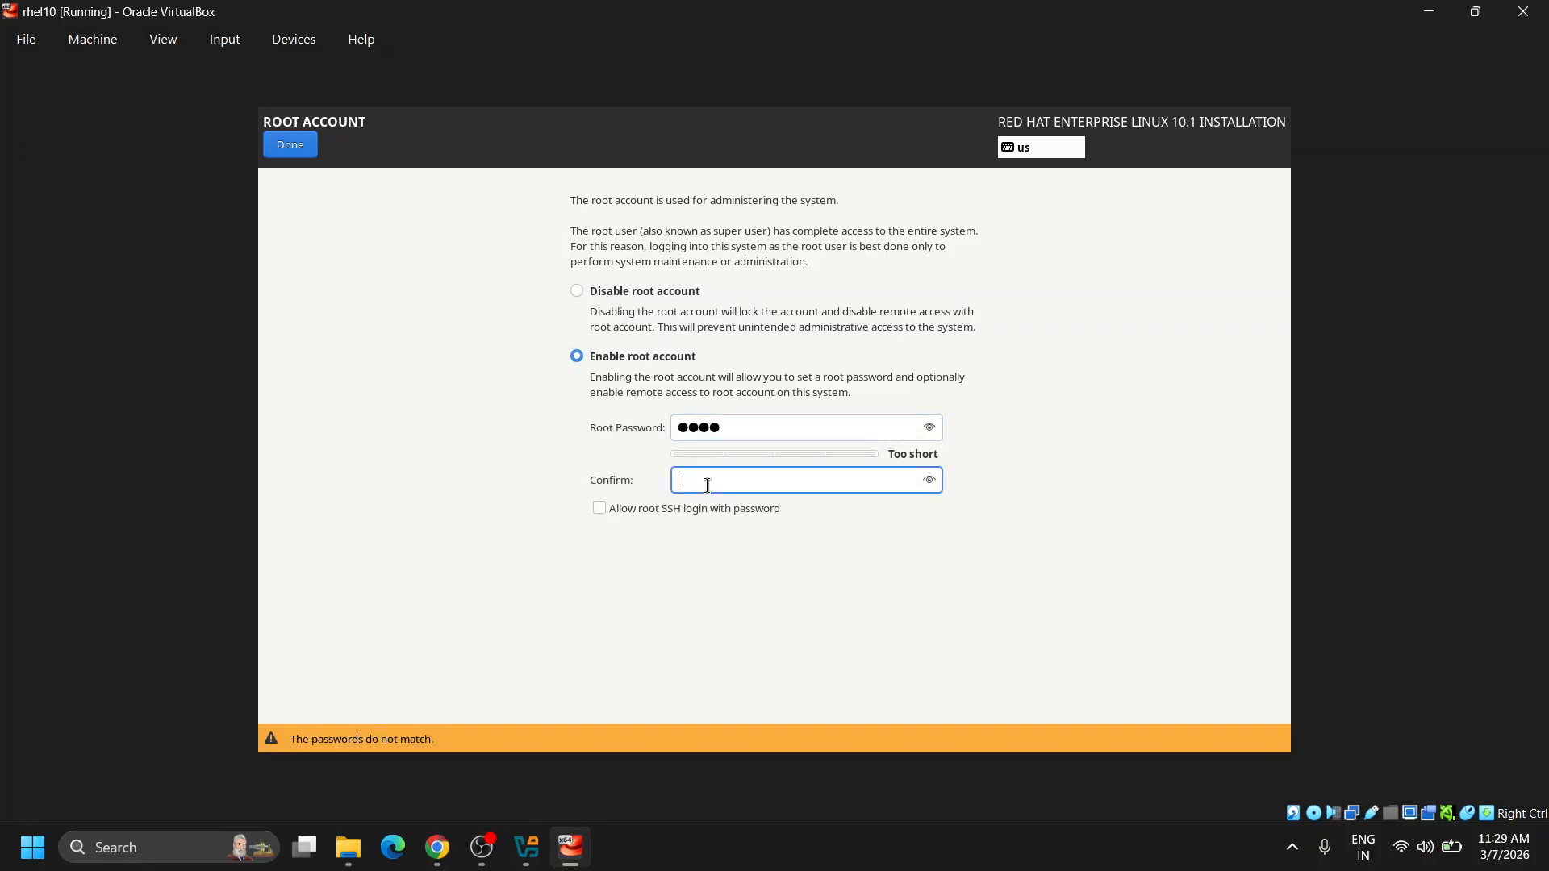
{"action": "type", "text": "root"}
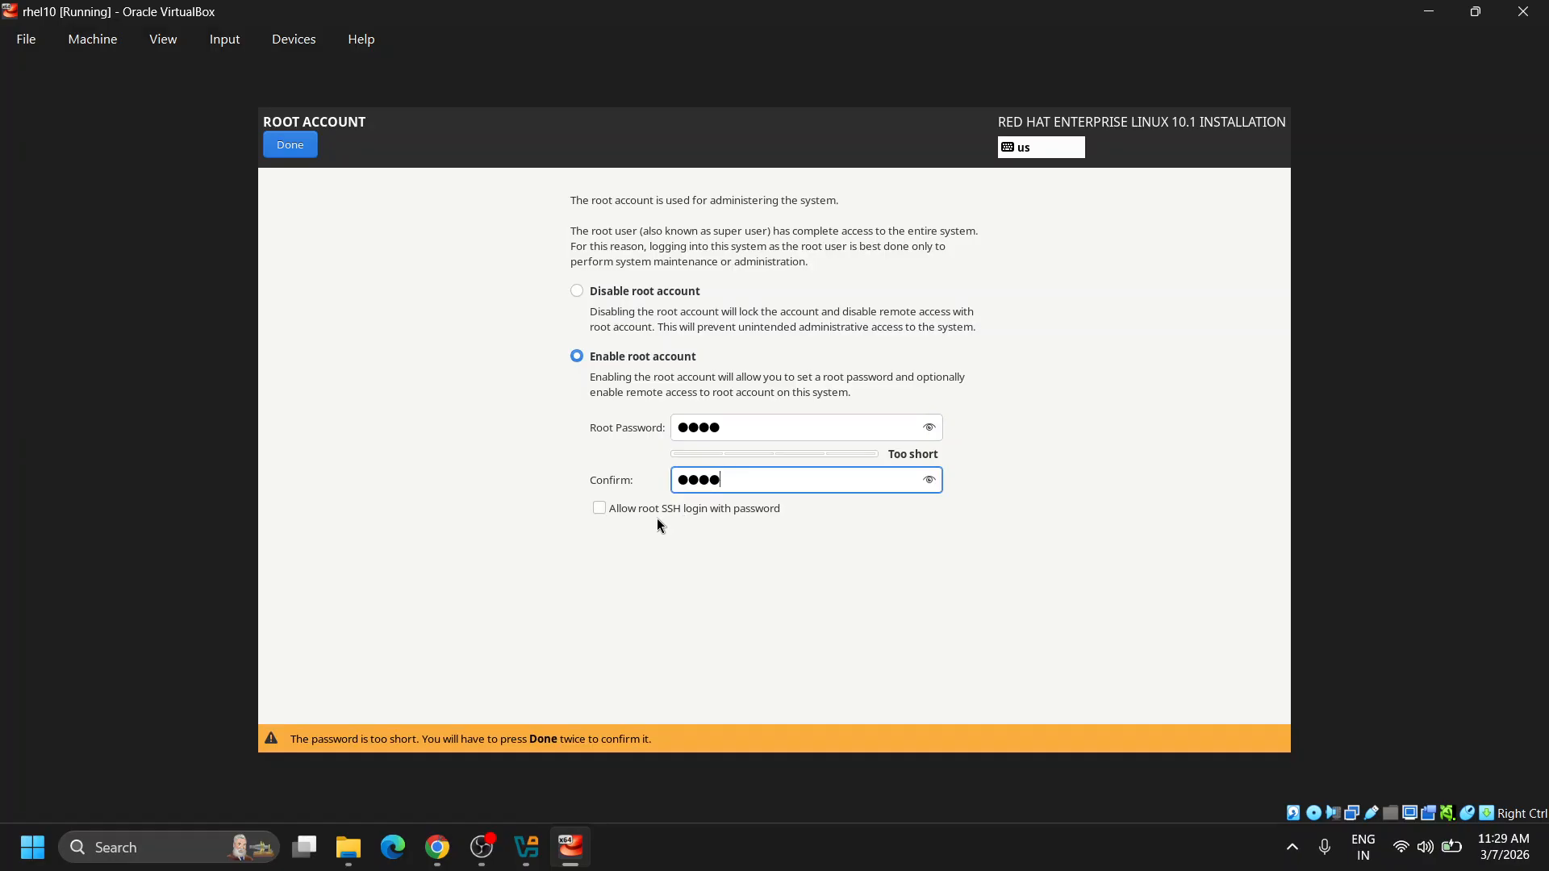
{"action": "left_click", "coordinate": [601, 510]}
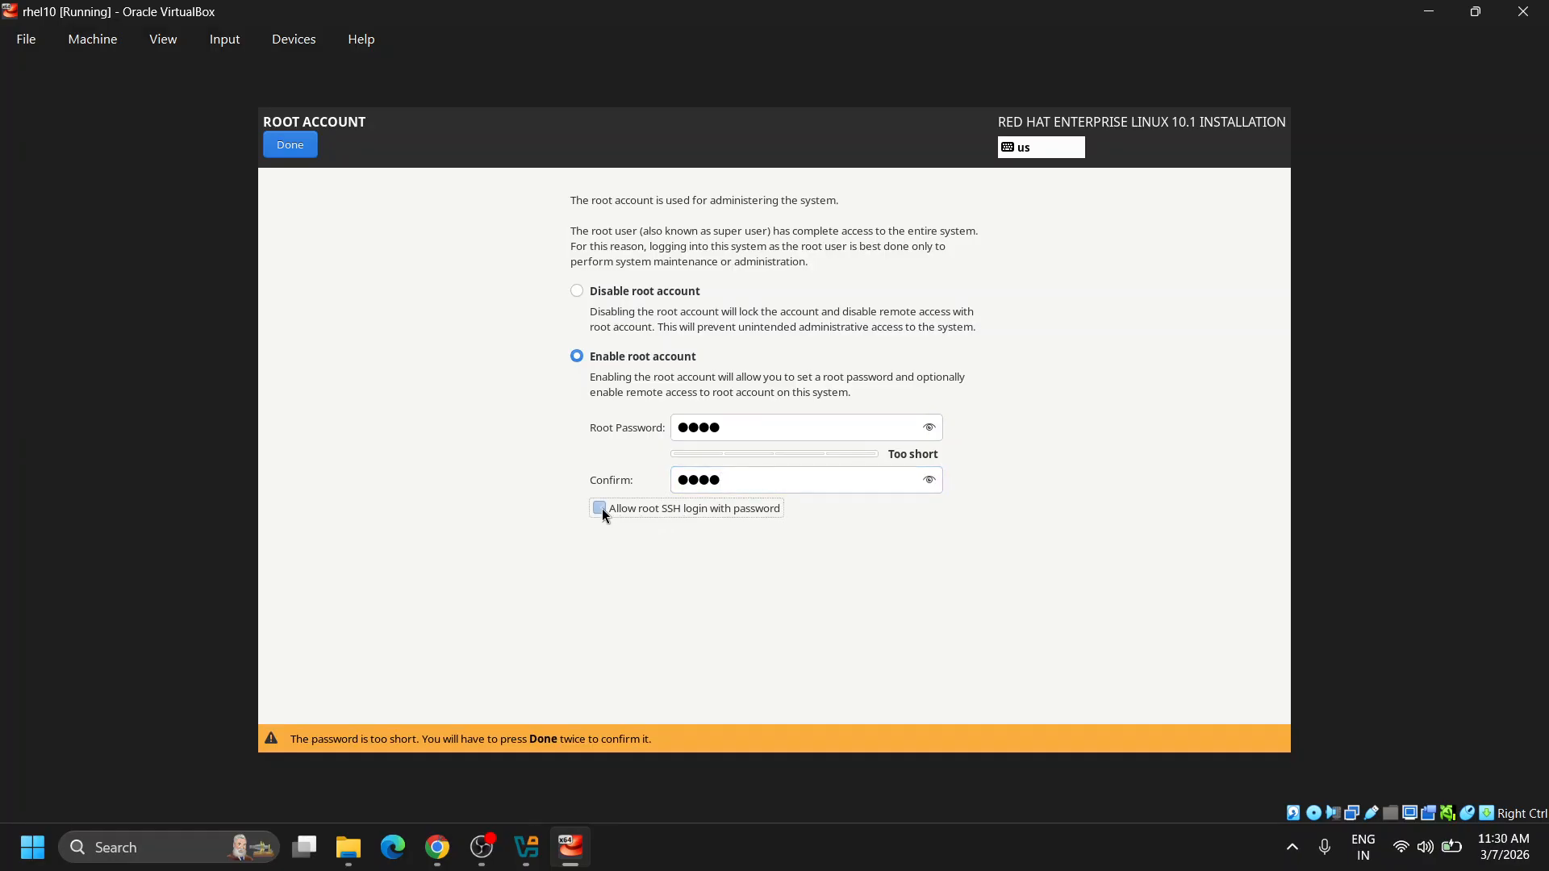
{"action": "left_click", "coordinate": [291, 146]}
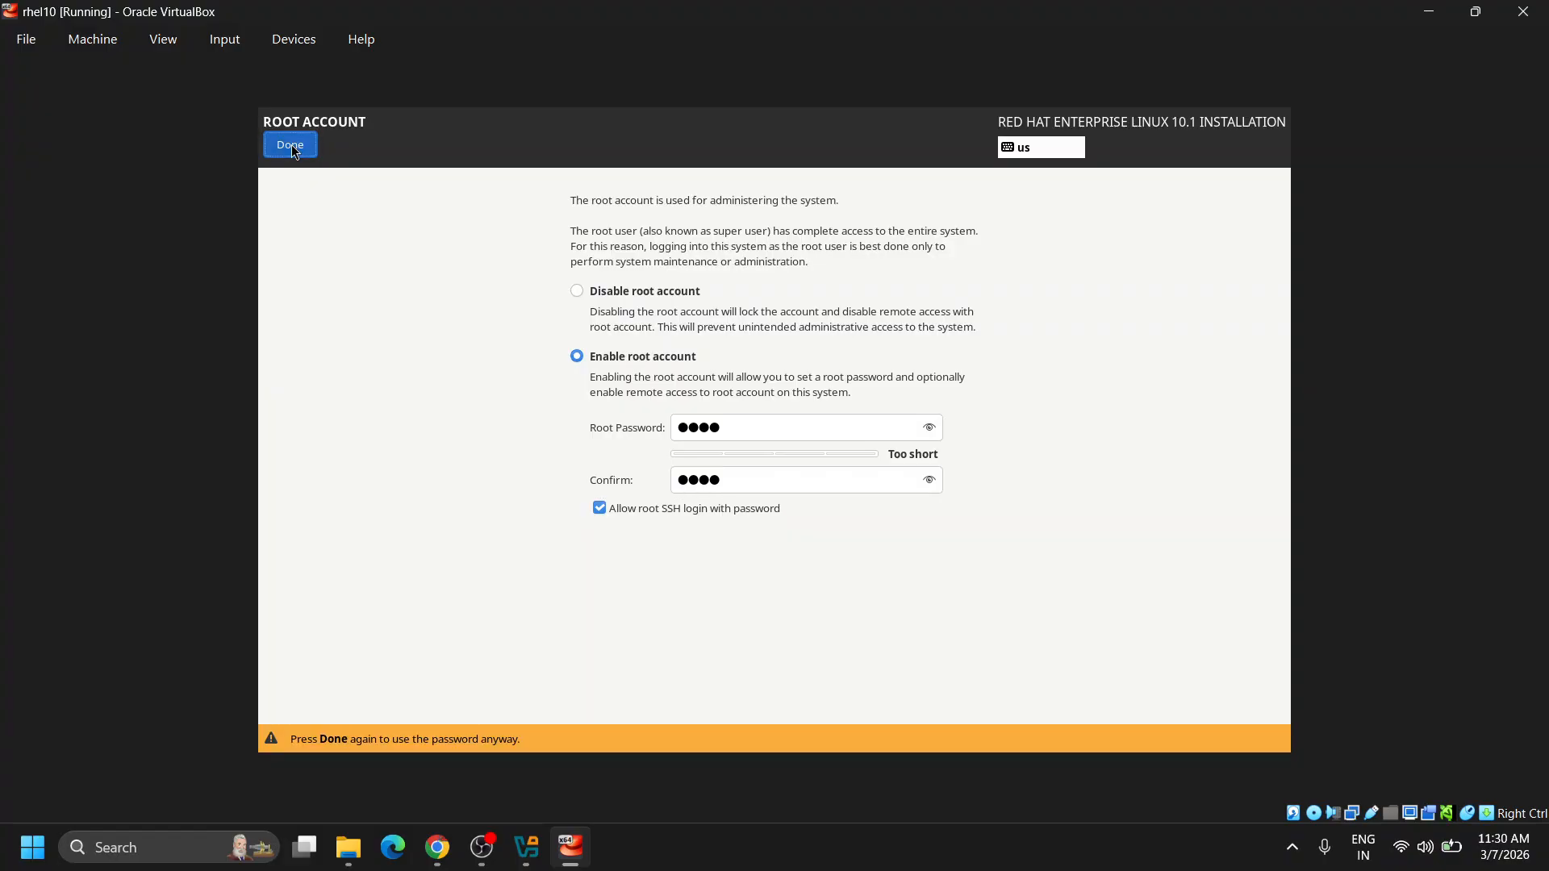
{"action": "left_click", "coordinate": [292, 147]}
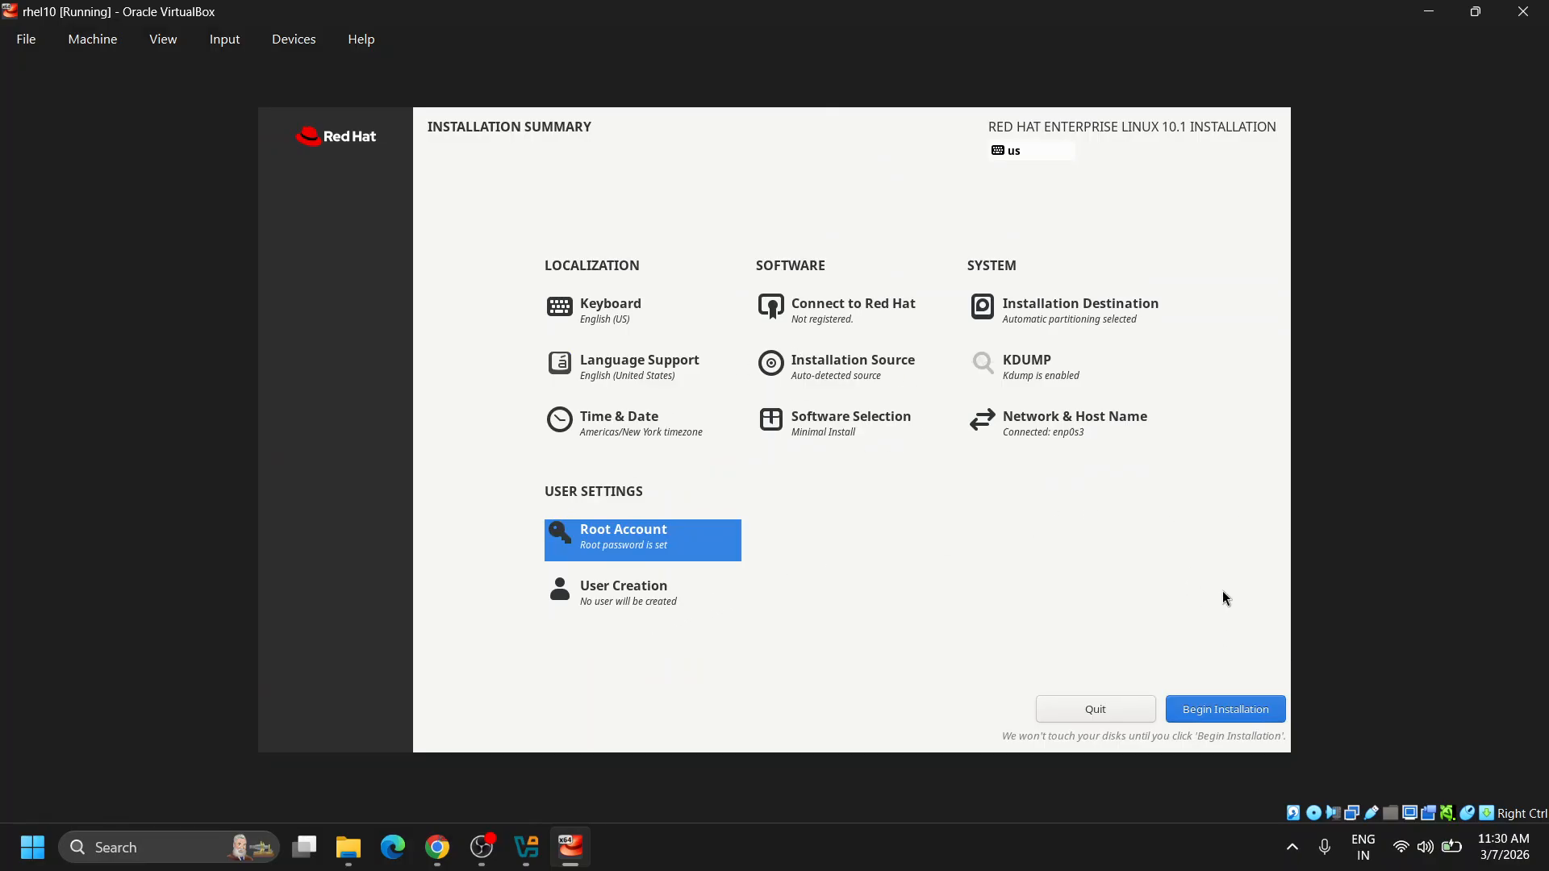
{"action": "left_click", "coordinate": [1238, 709]}
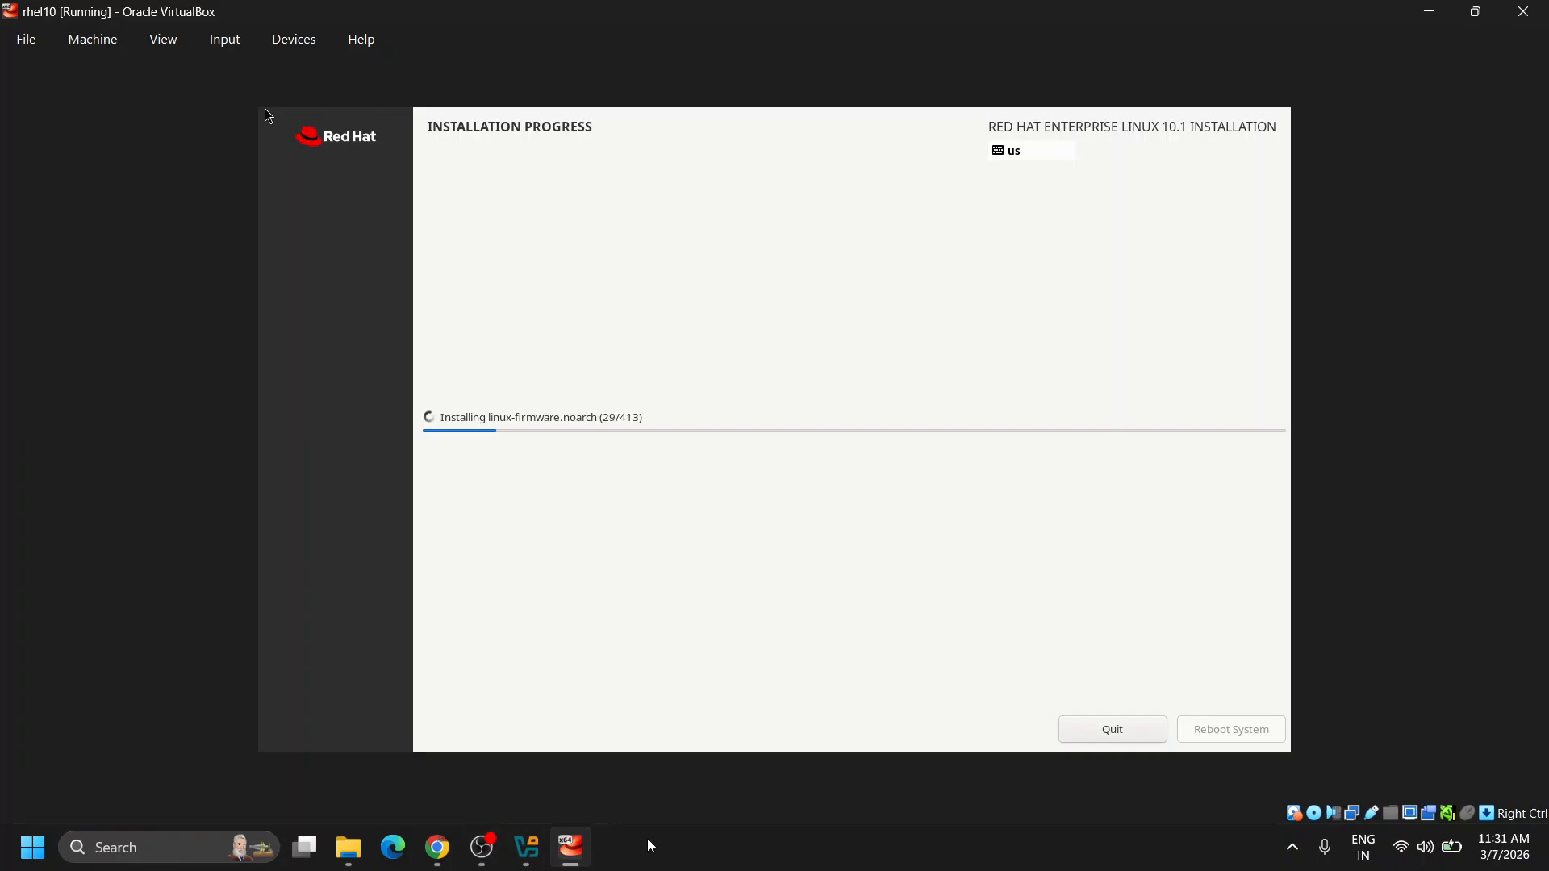
Pause the OBS recording during the installation and minimize OBS.
{"action": "left_click", "coordinate": [488, 849]}
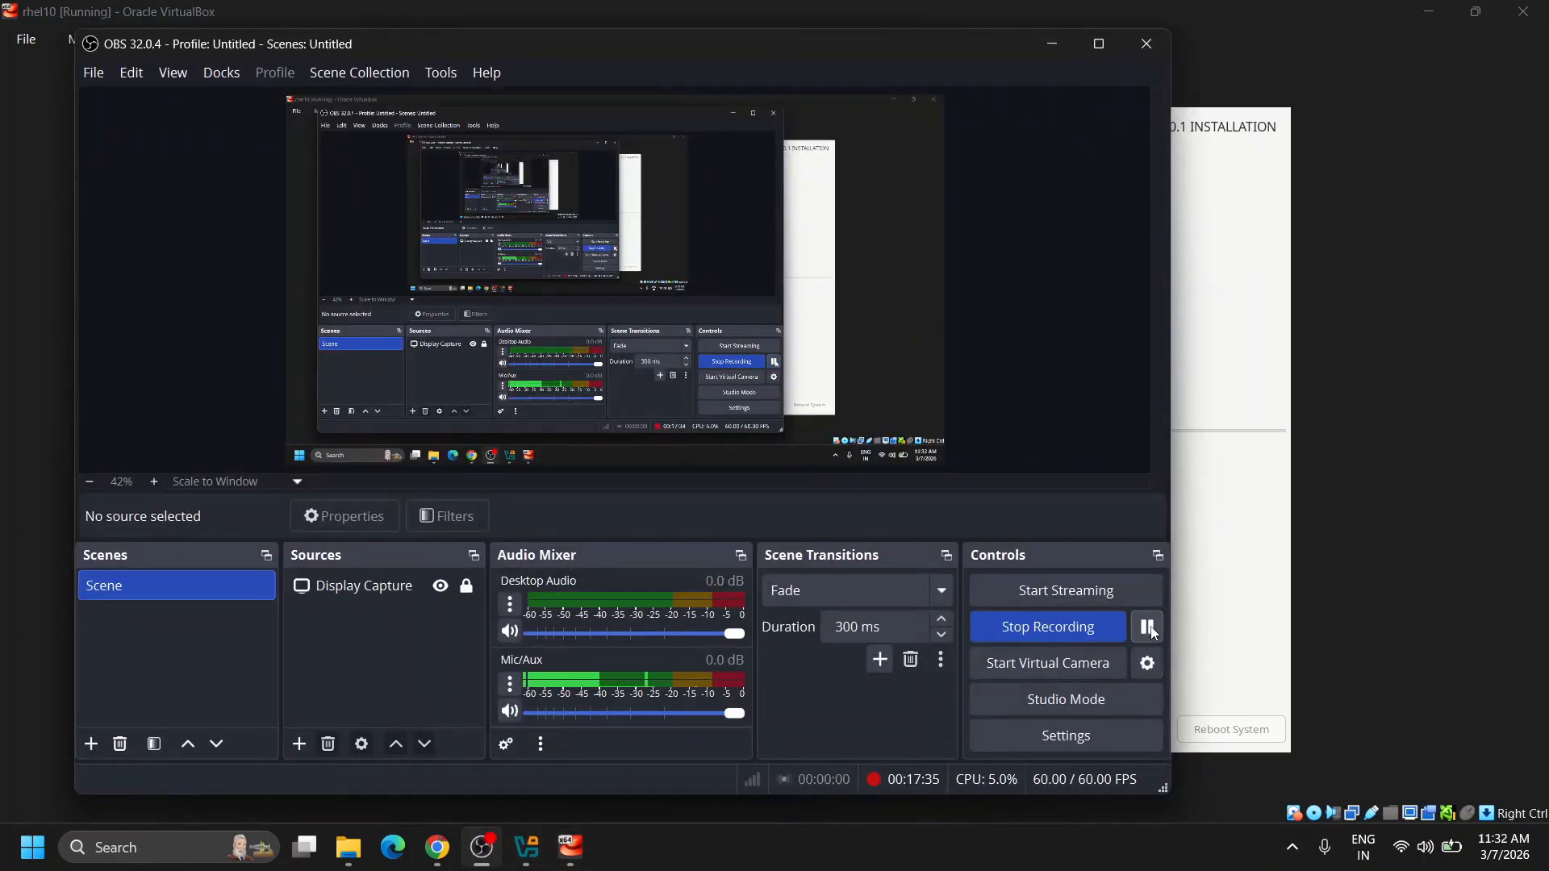
{"action": "left_click", "coordinate": [1149, 628]}
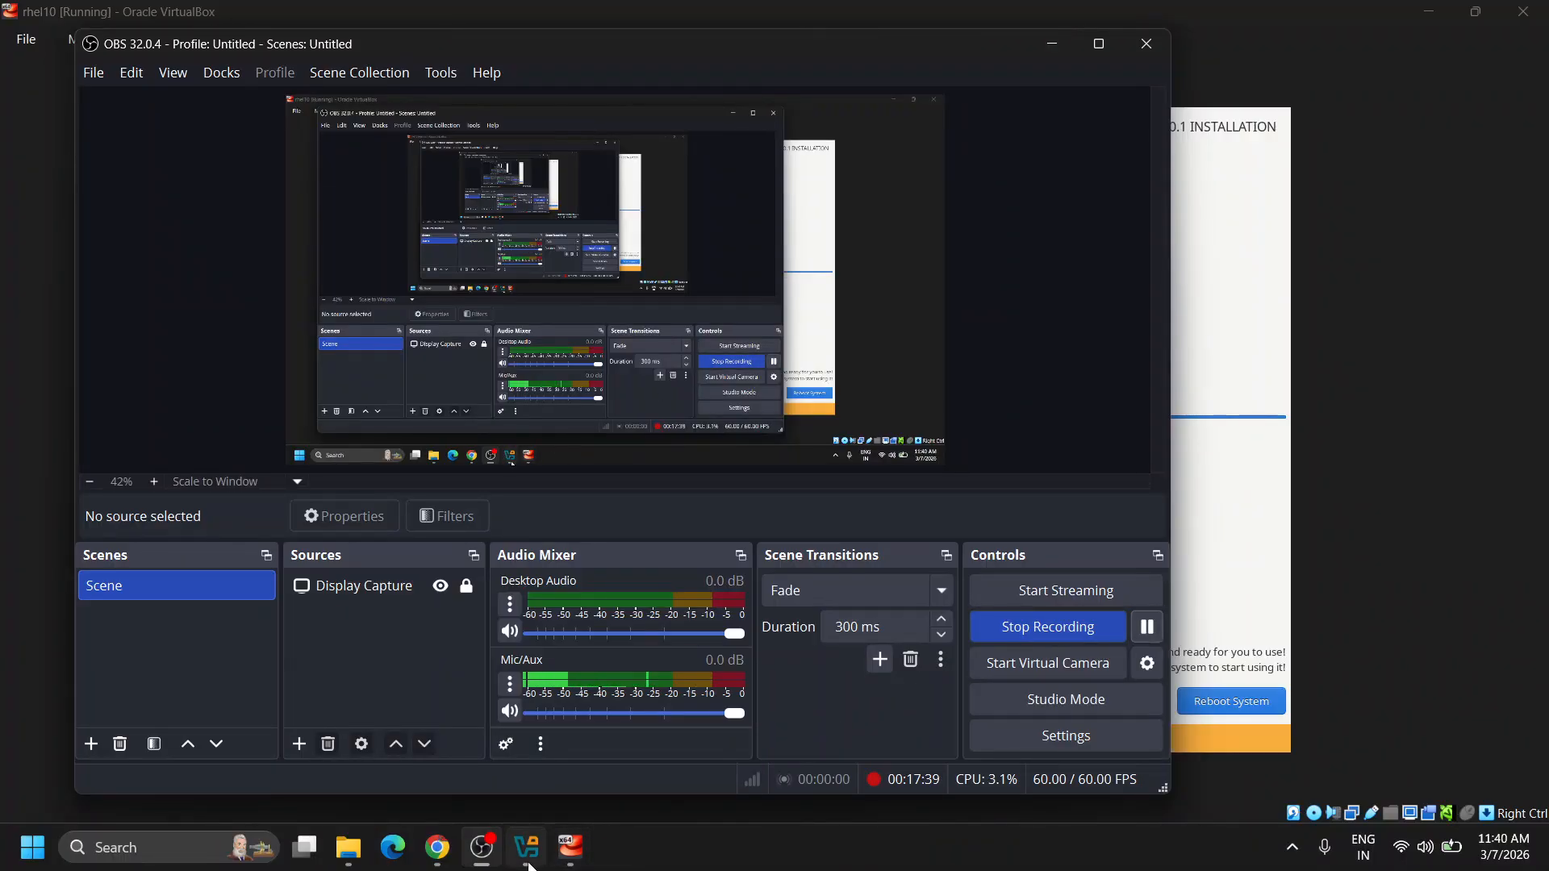
{"action": "left_click", "coordinate": [464, 855]}
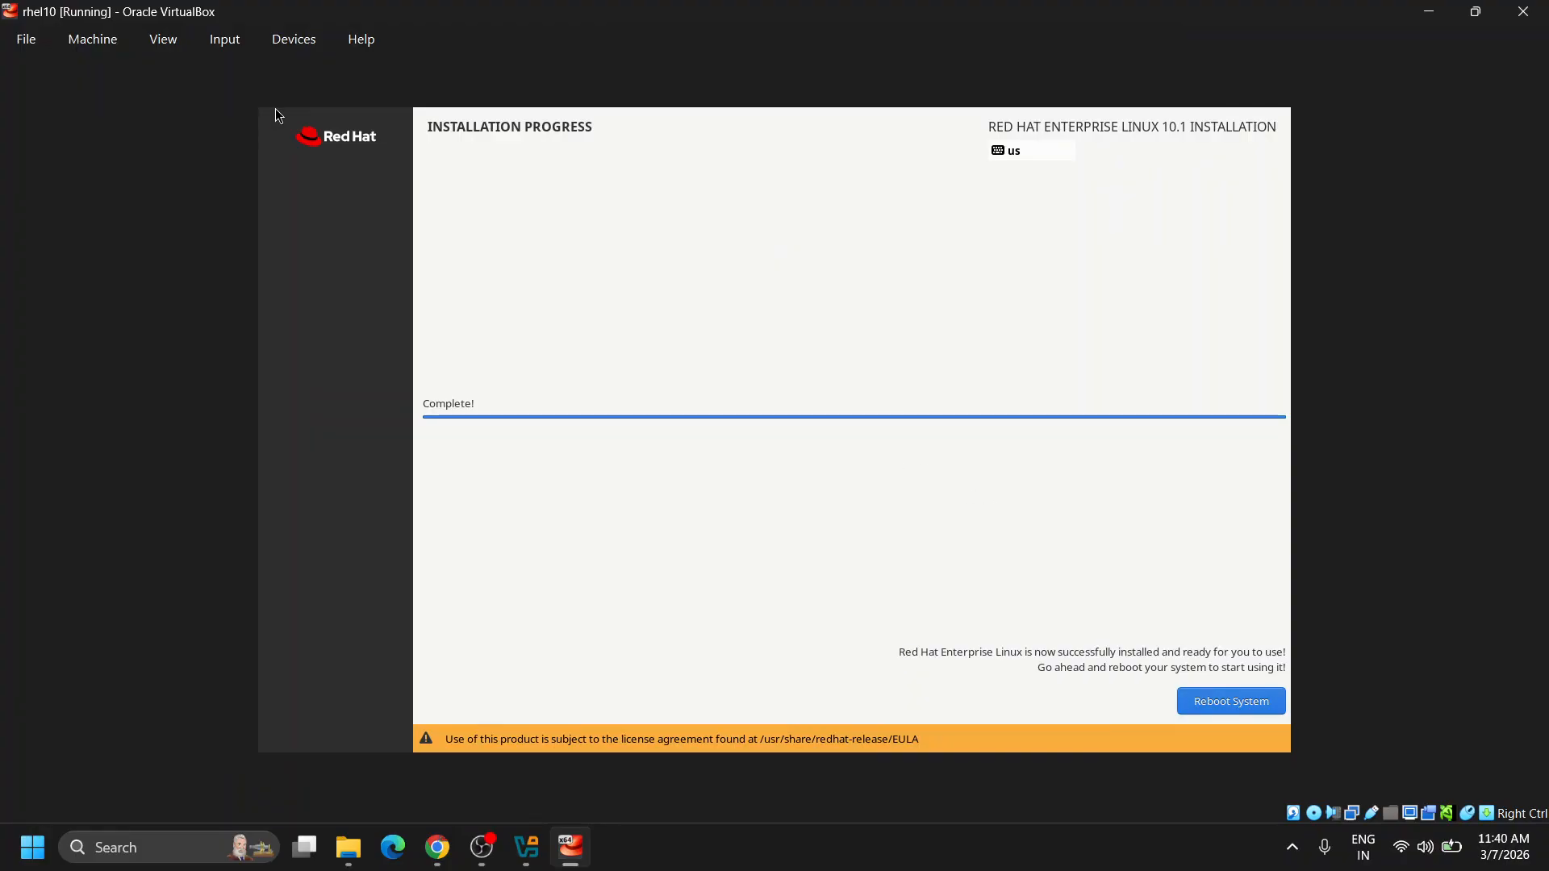
Reboot the newly installed RHEL system and bring VirtualBox Manager forward.
{"action": "left_click", "coordinate": [1239, 702]}
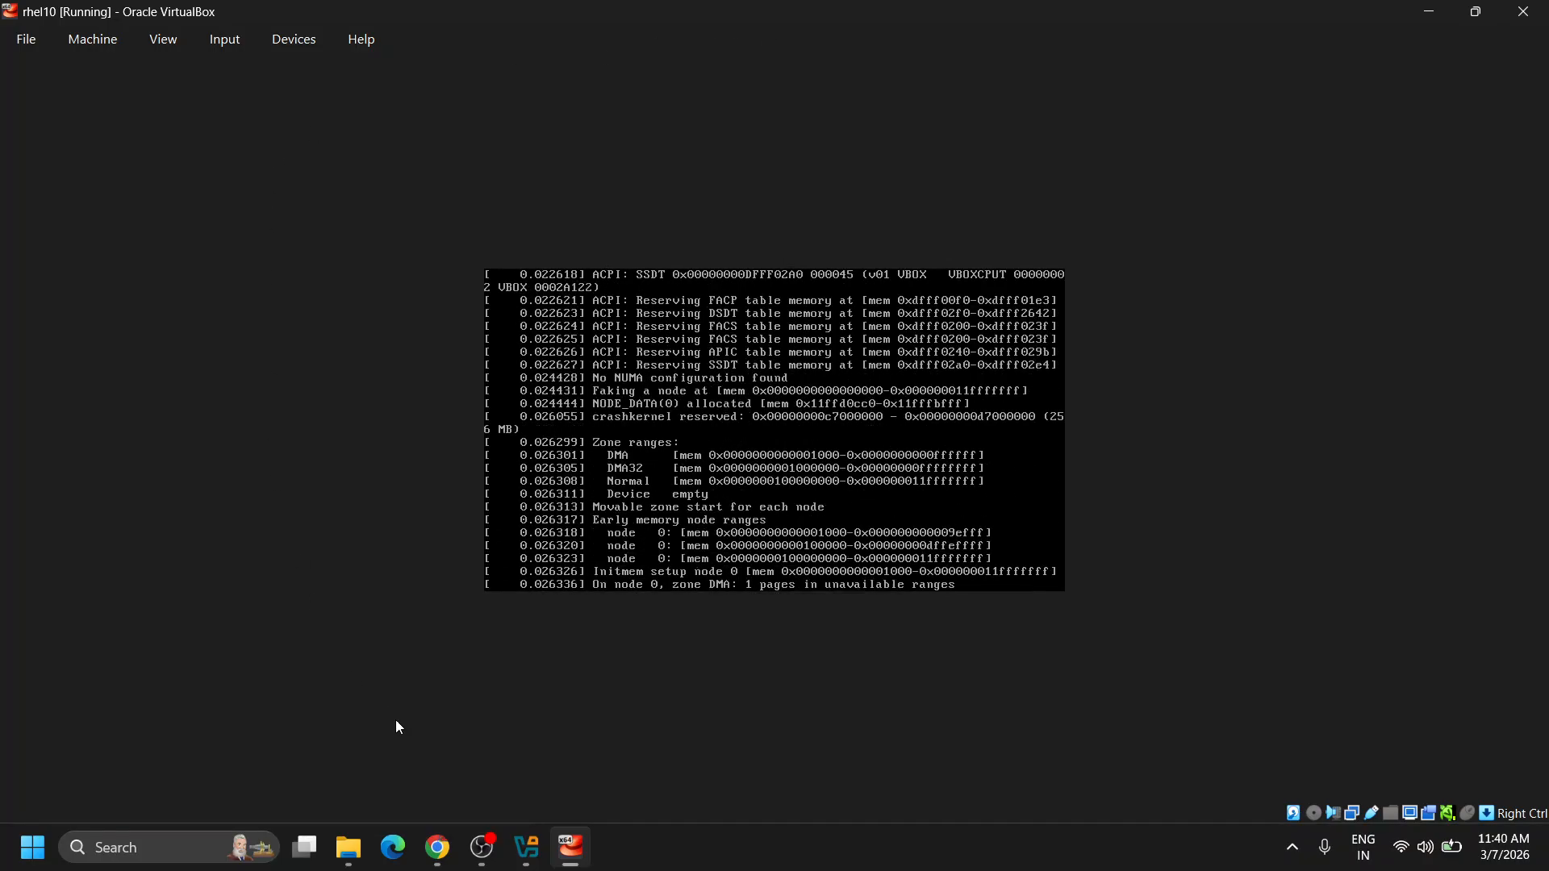
{"action": "left_click", "coordinate": [524, 851]}
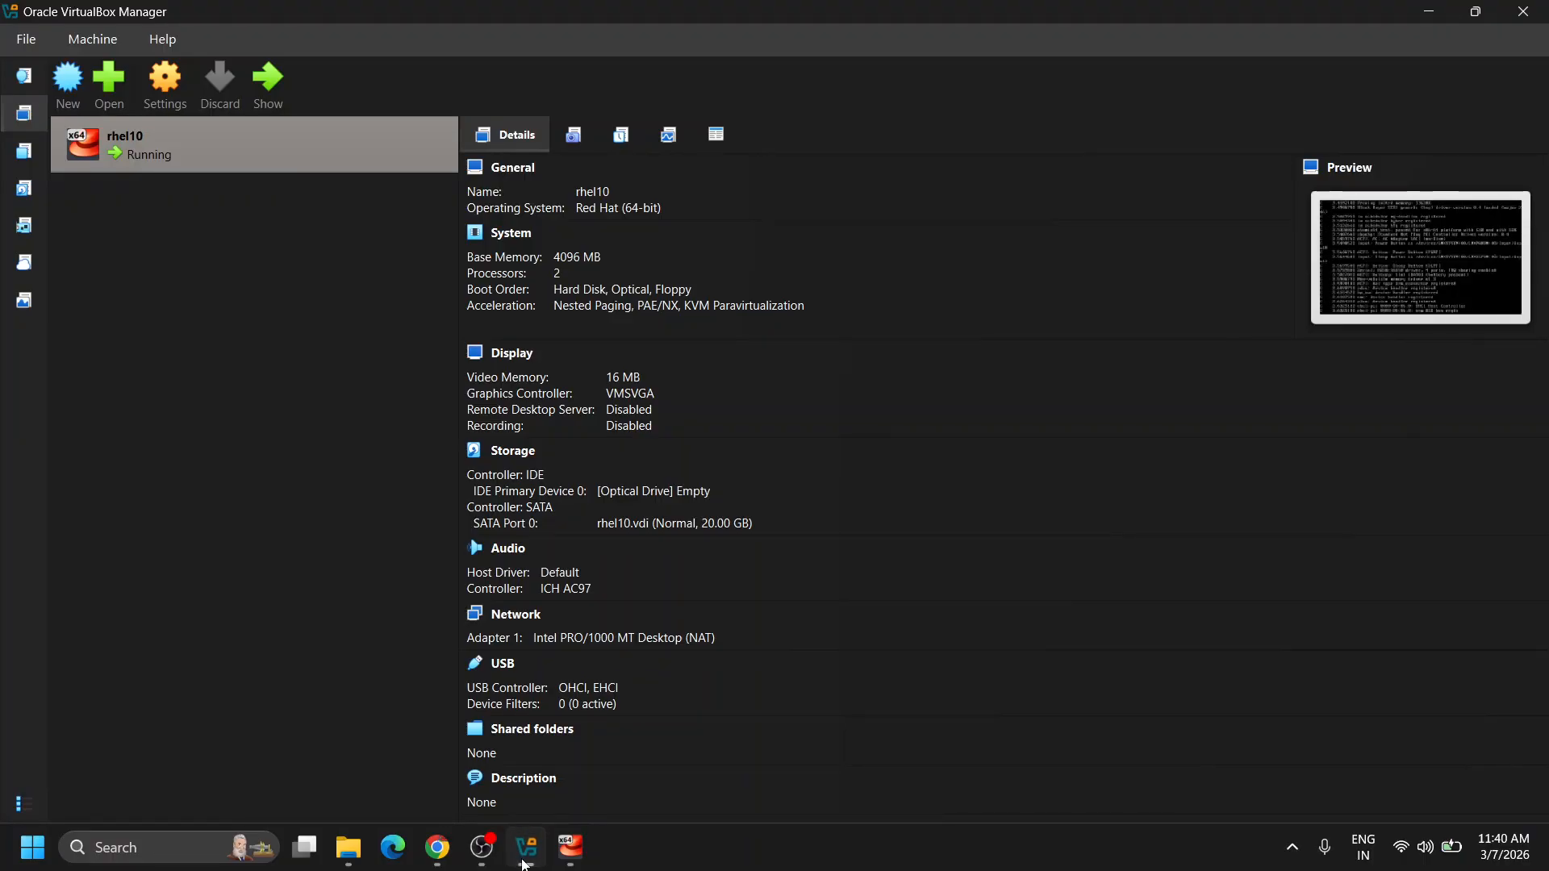
Return to the rhel10 VM console showing the RHEL 10.1 login prompt.
{"action": "left_click", "coordinate": [571, 847]}
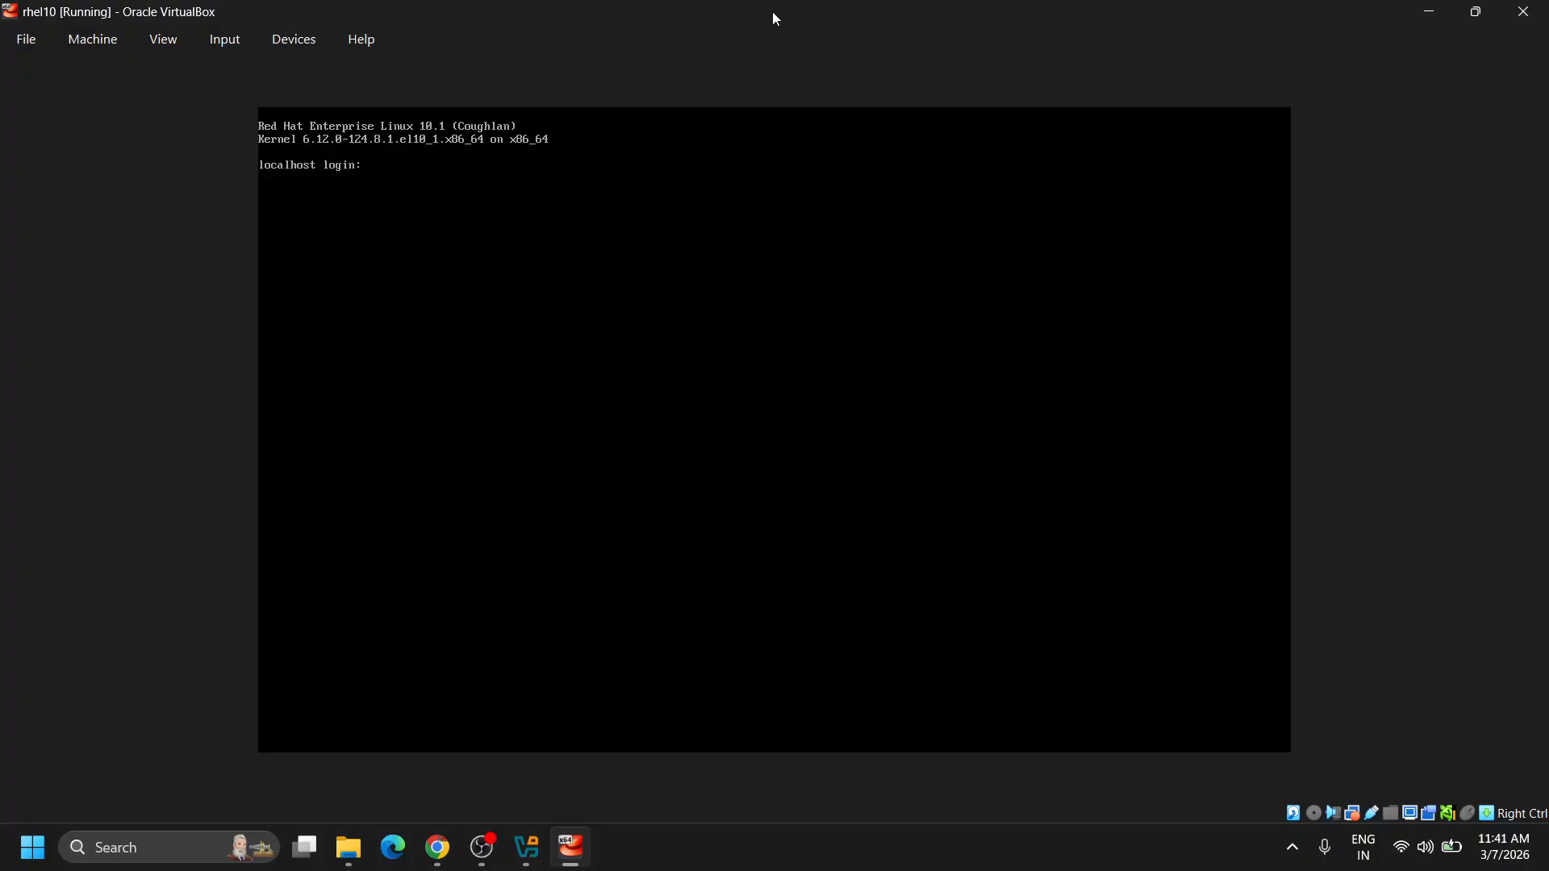
Log in at the console as root with the root password.
{"action": "type", "text": "root"}
{"action": "key", "text": "Return"}
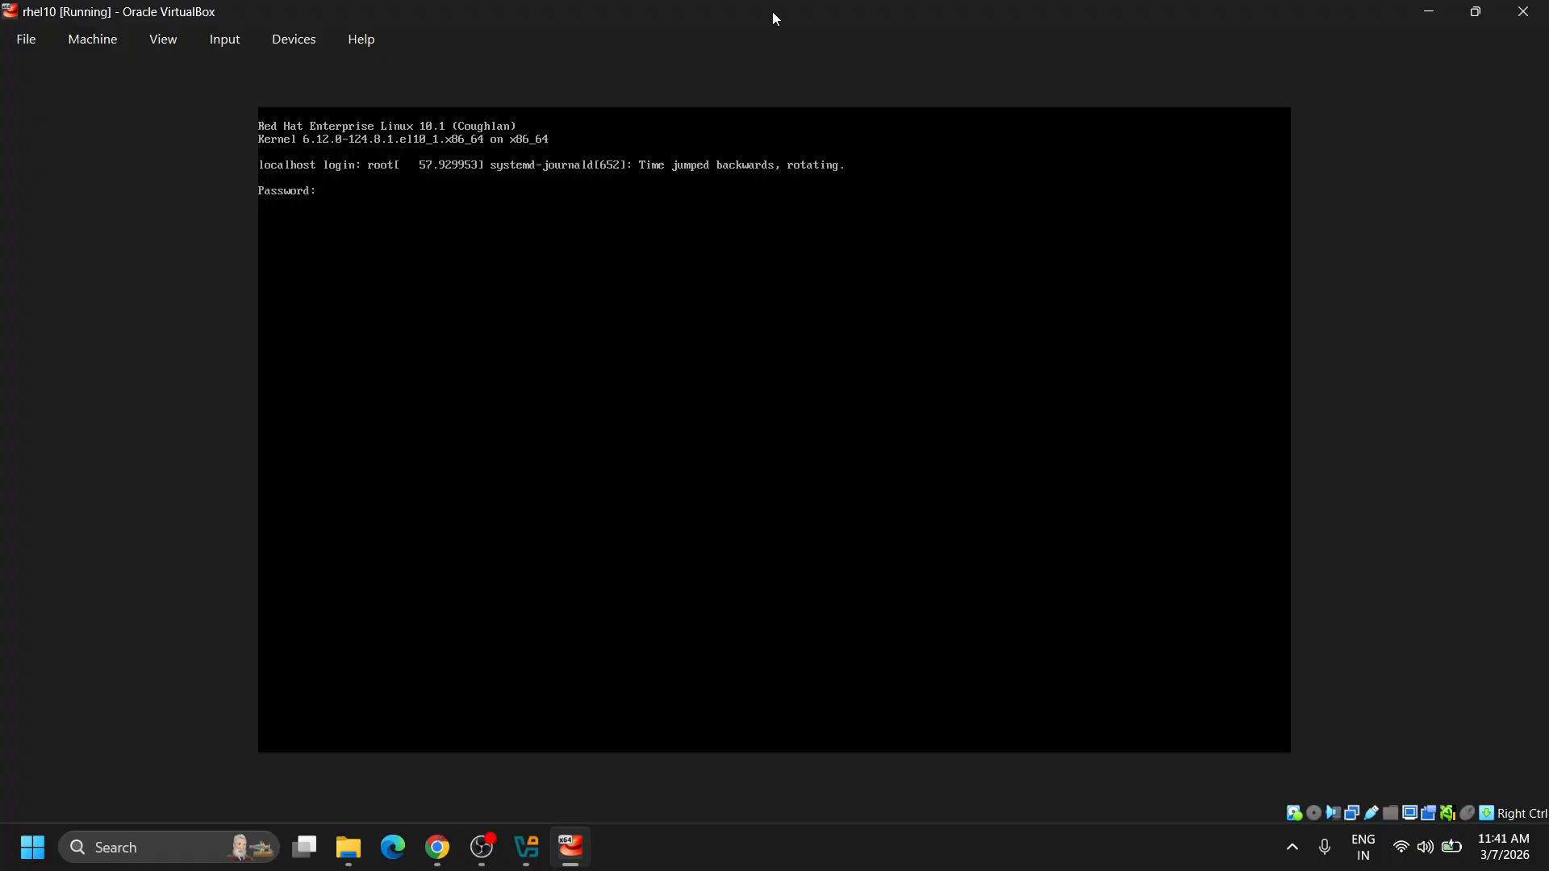
{"action": "key", "text": "Return"}
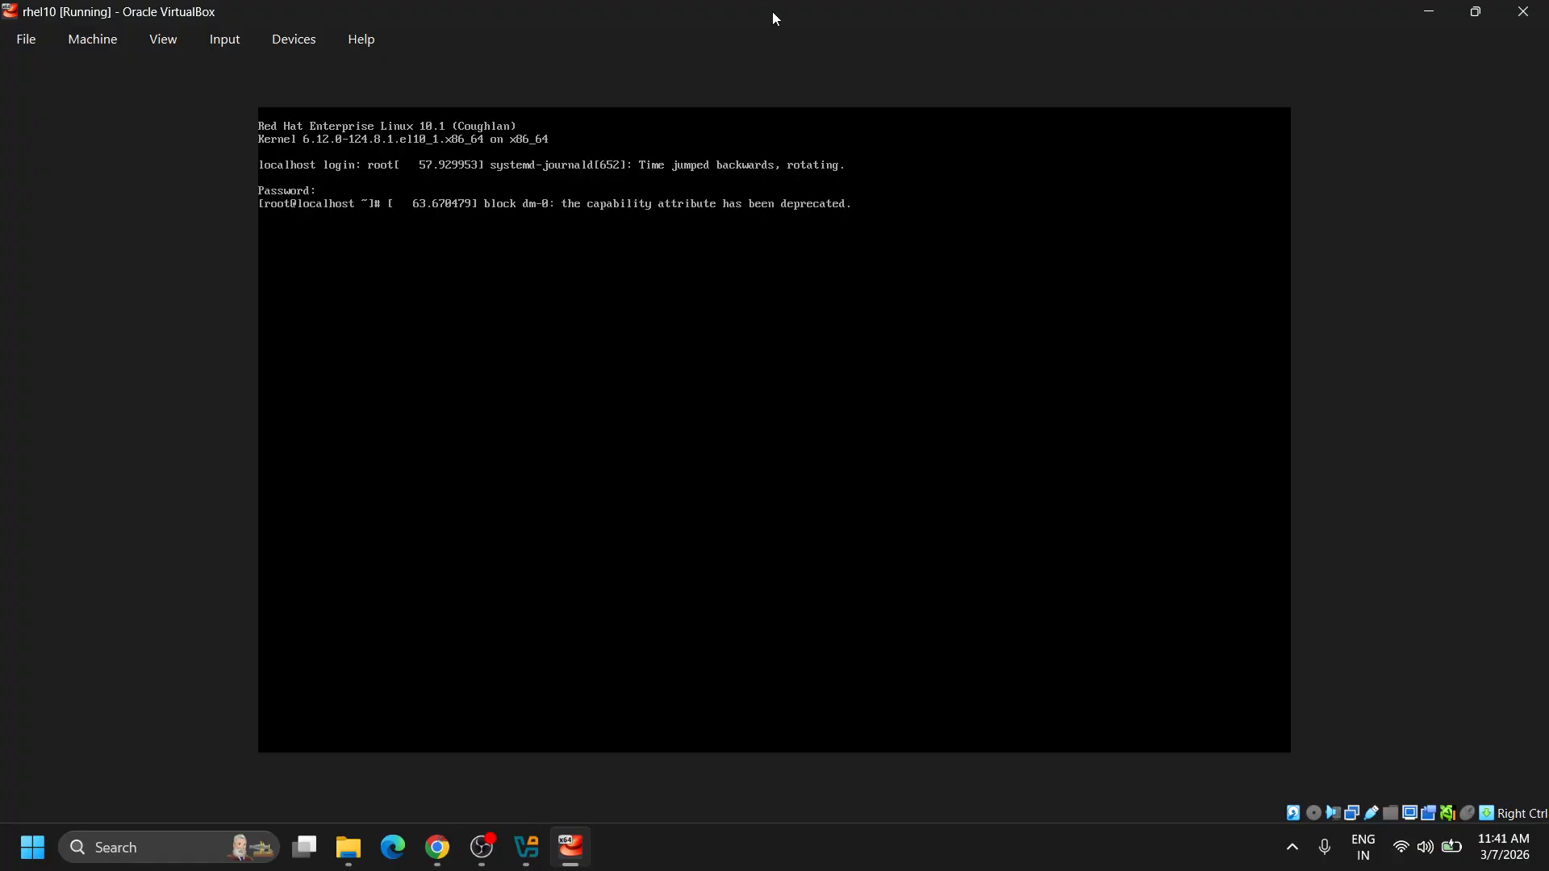
Run pwd, ls and ls / in the root shell, then switch to VirtualBox Manager.
{"action": "key", "text": "Return"}
{"action": "key", "text": "Return"}
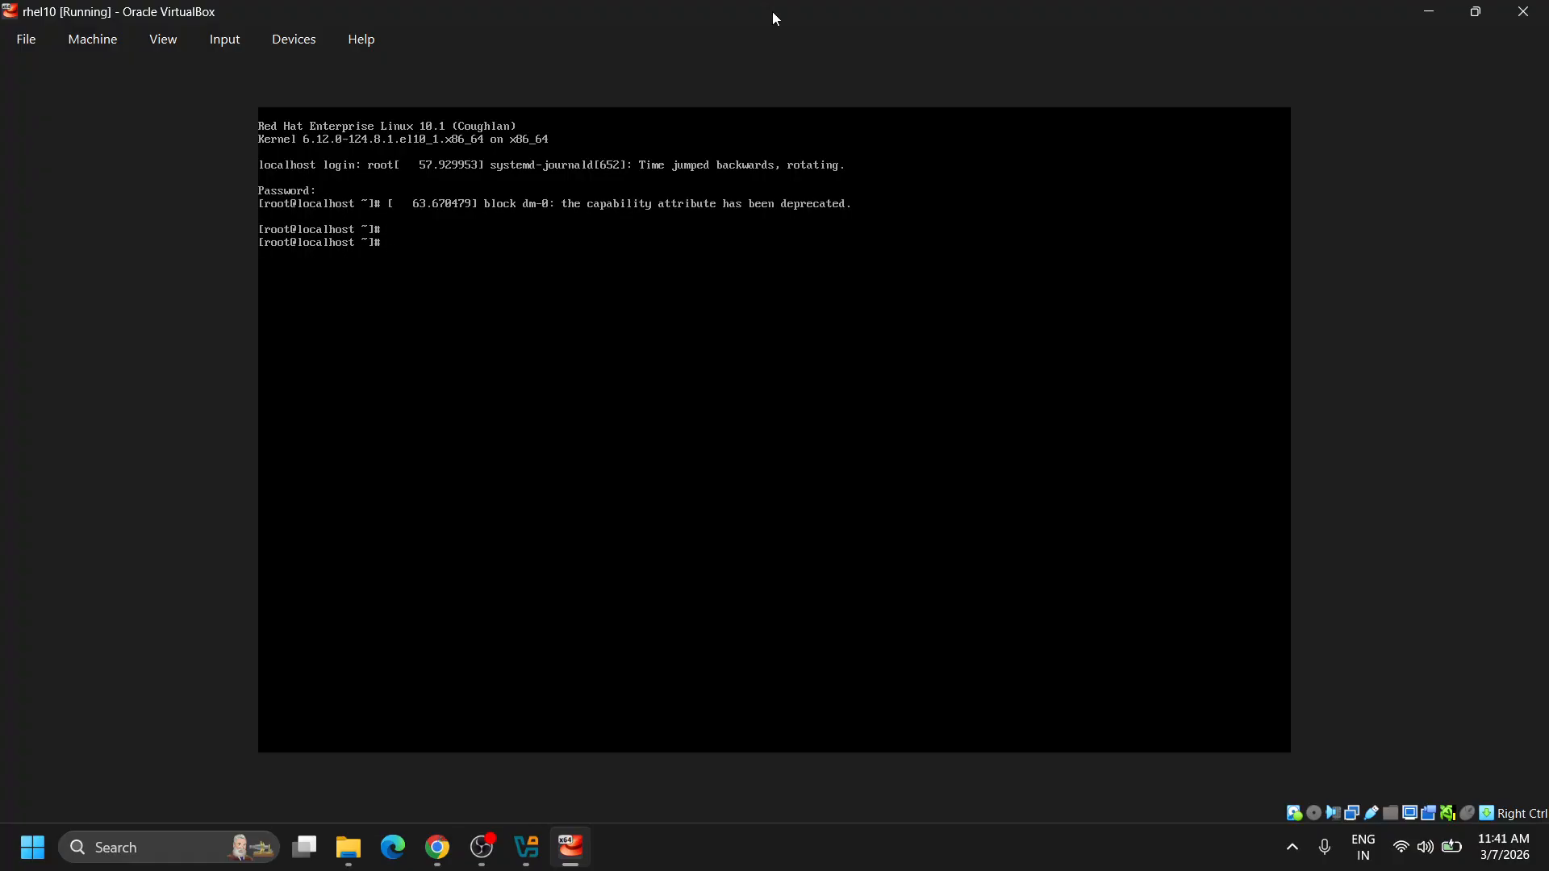
{"action": "type", "text": "pwd"}
{"action": "key", "text": "Return"}
{"action": "type", "text": "ls"}
{"action": "key", "text": "Return"}
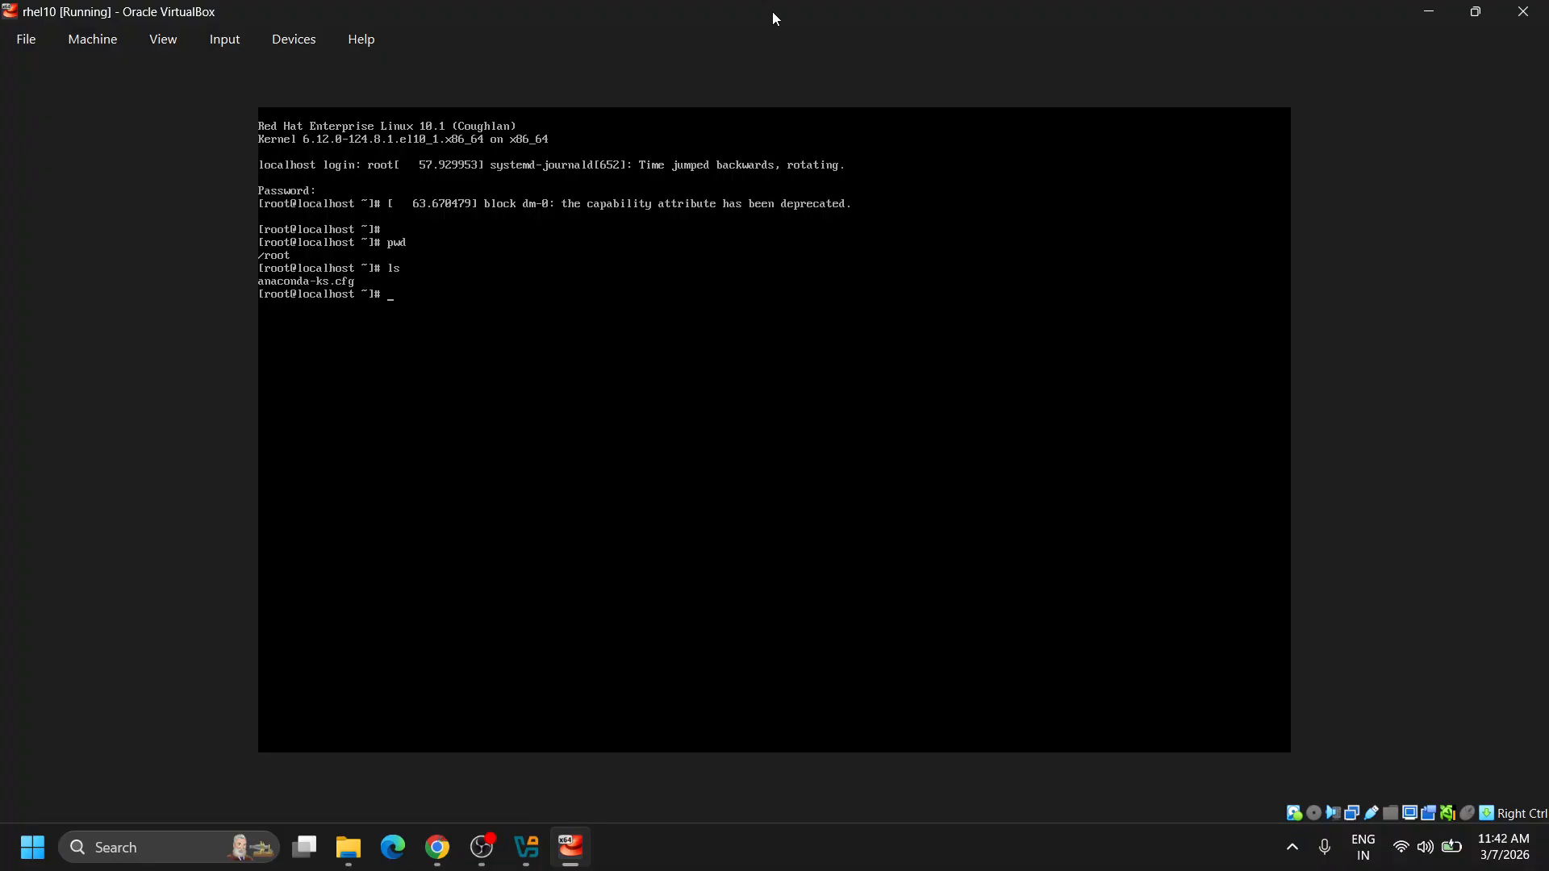
{"action": "type", "text": "ls /"}
{"action": "key", "text": "Return"}
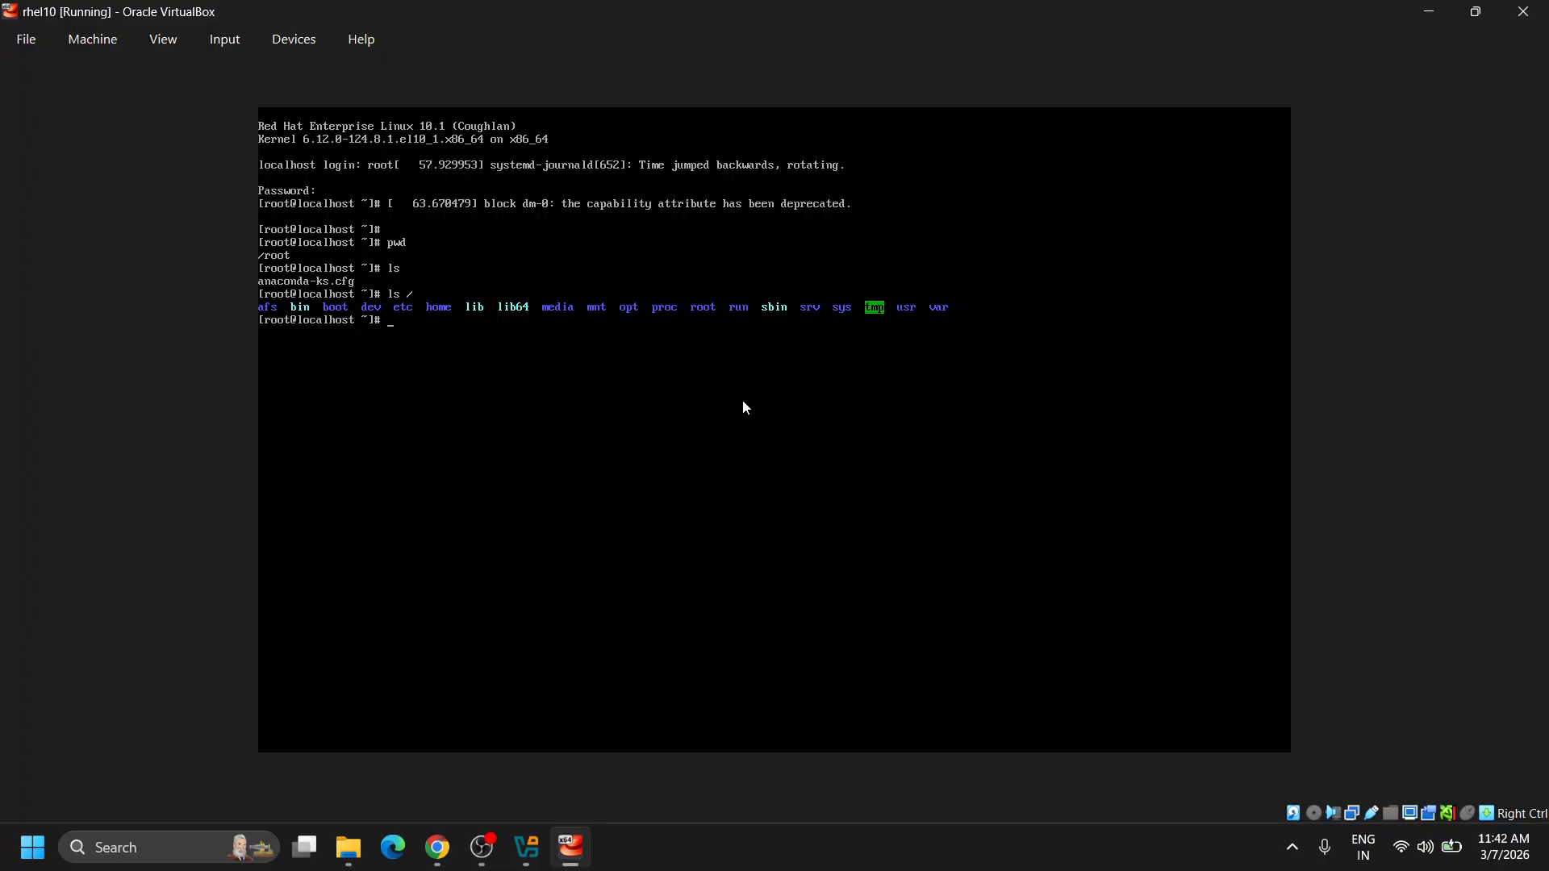
{"action": "left_click", "coordinate": [525, 858]}
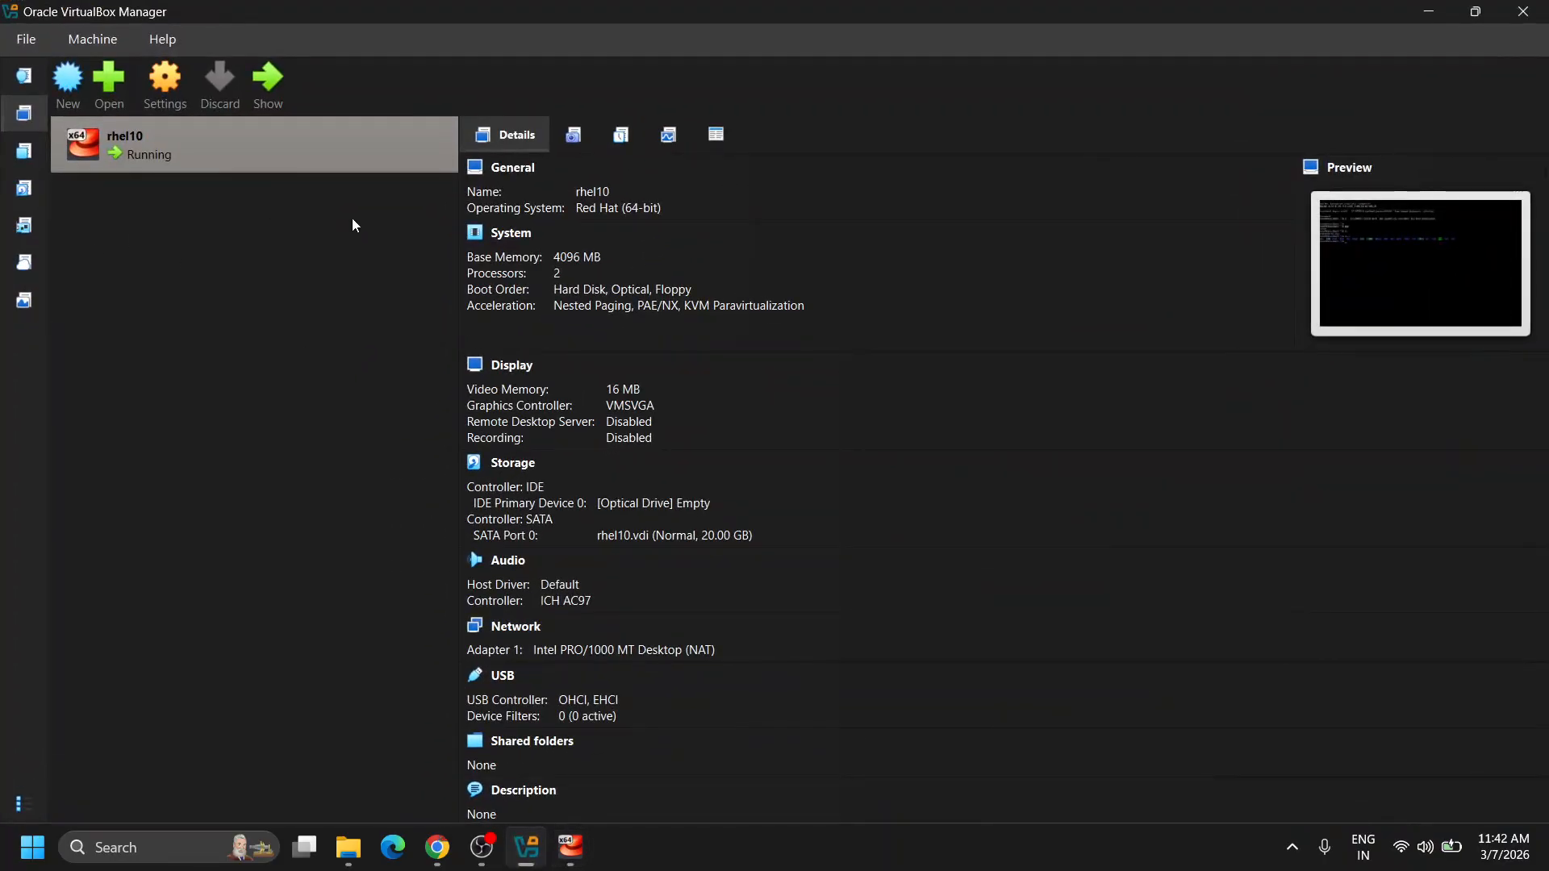